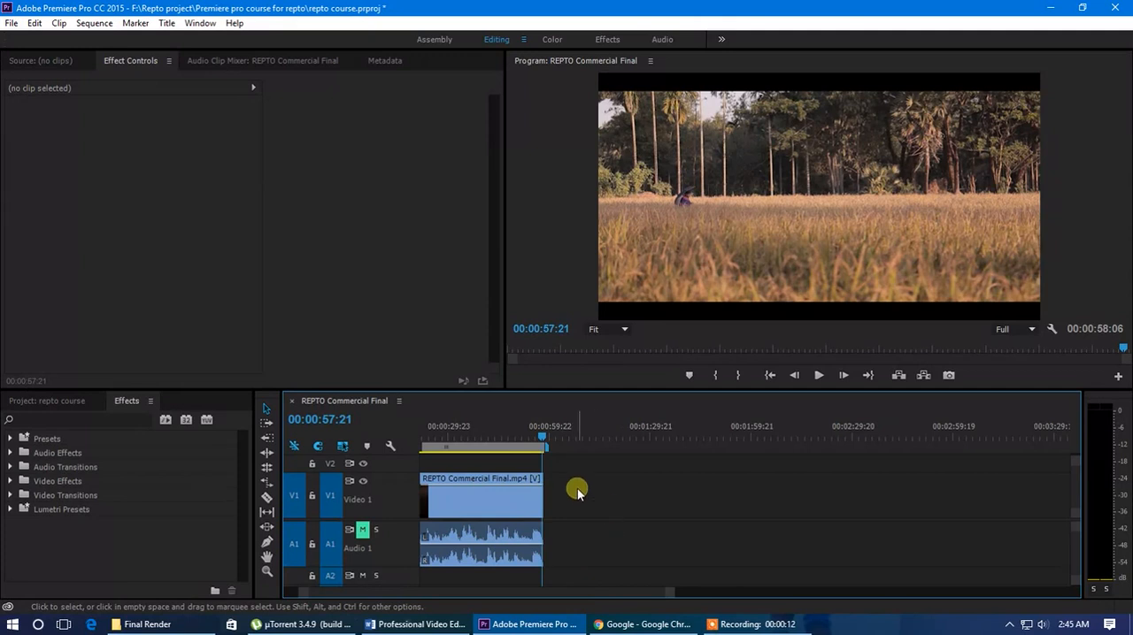
Remove the first REPTO Commercial Final.mp4 segment, close the gap it leaves, and set the playhead to 00:00:00:00
drag(669, 593, 711, 593)
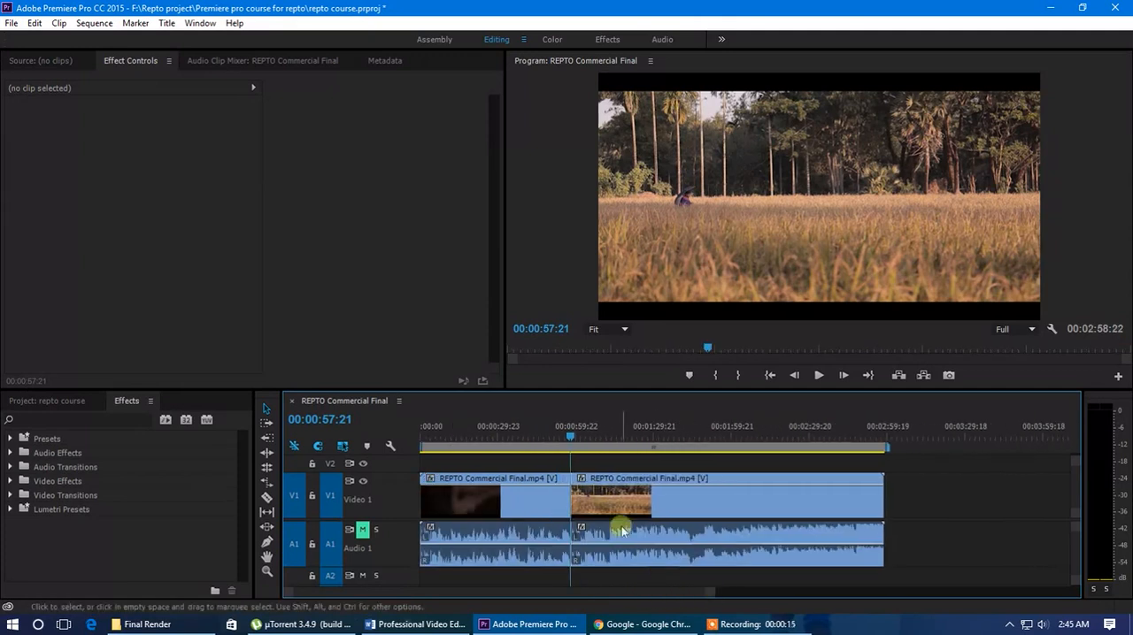
drag(568, 437, 639, 462)
click(536, 502)
key(Delete)
right_click(539, 498)
click(581, 504)
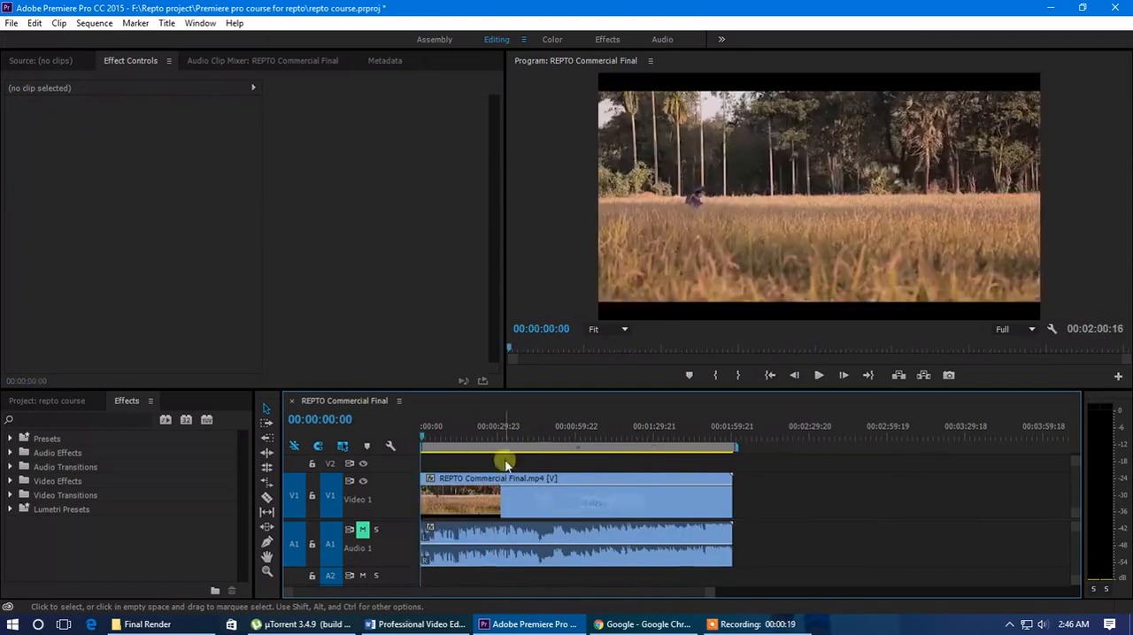
drag(423, 436, 397, 465)
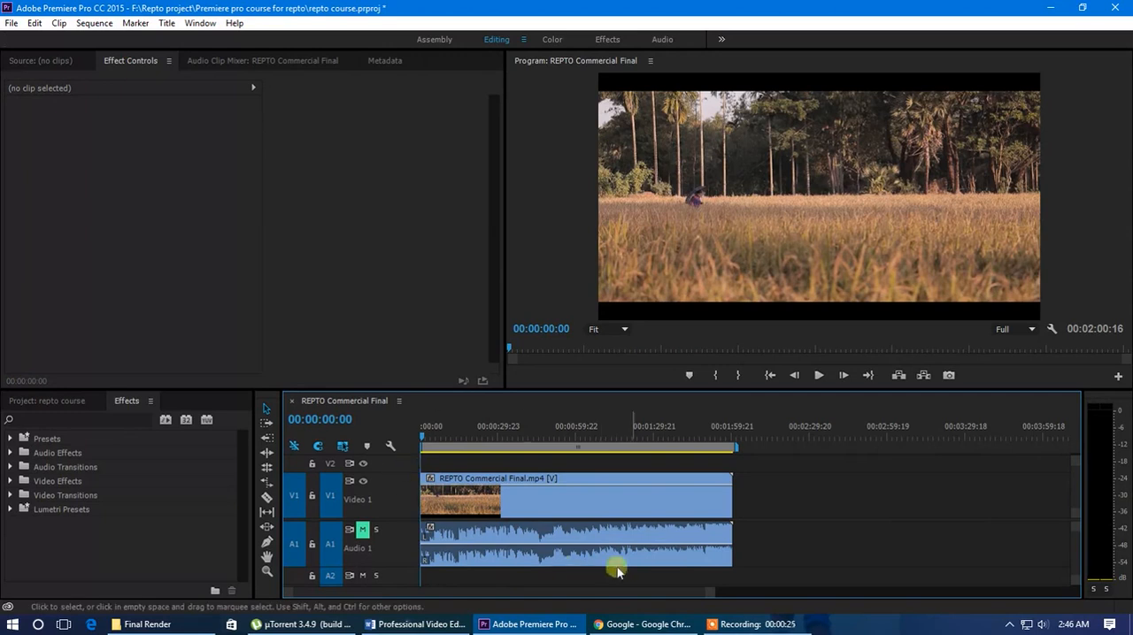
drag(710, 590, 602, 598)
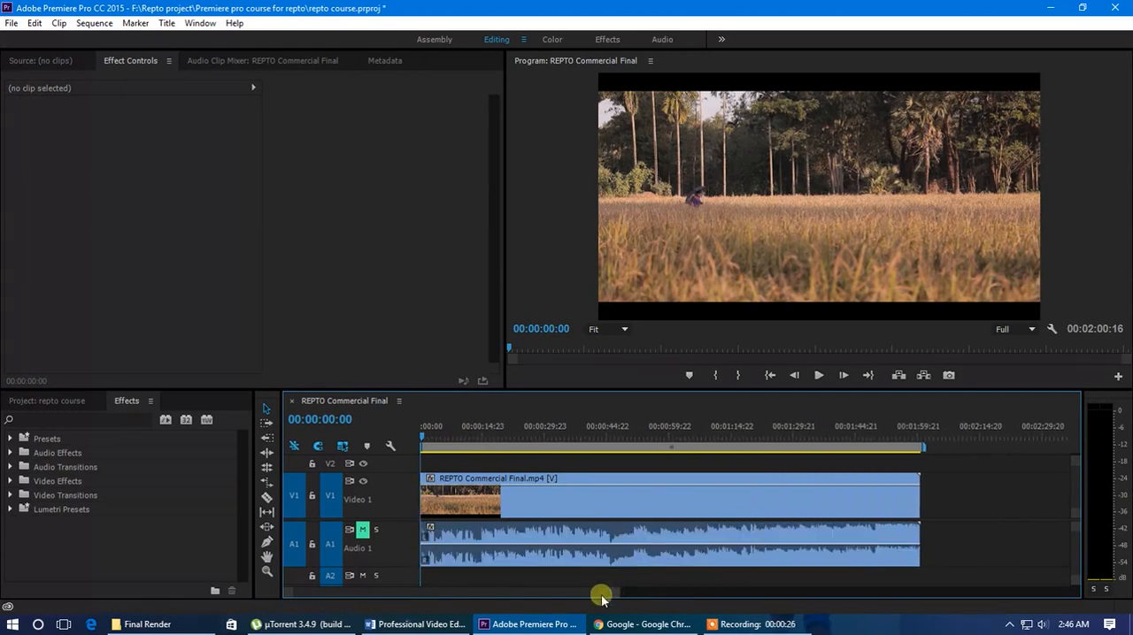
Examine the Video Effects, Audio Transitions and Video Transitions categories in the effects library
click(132, 404)
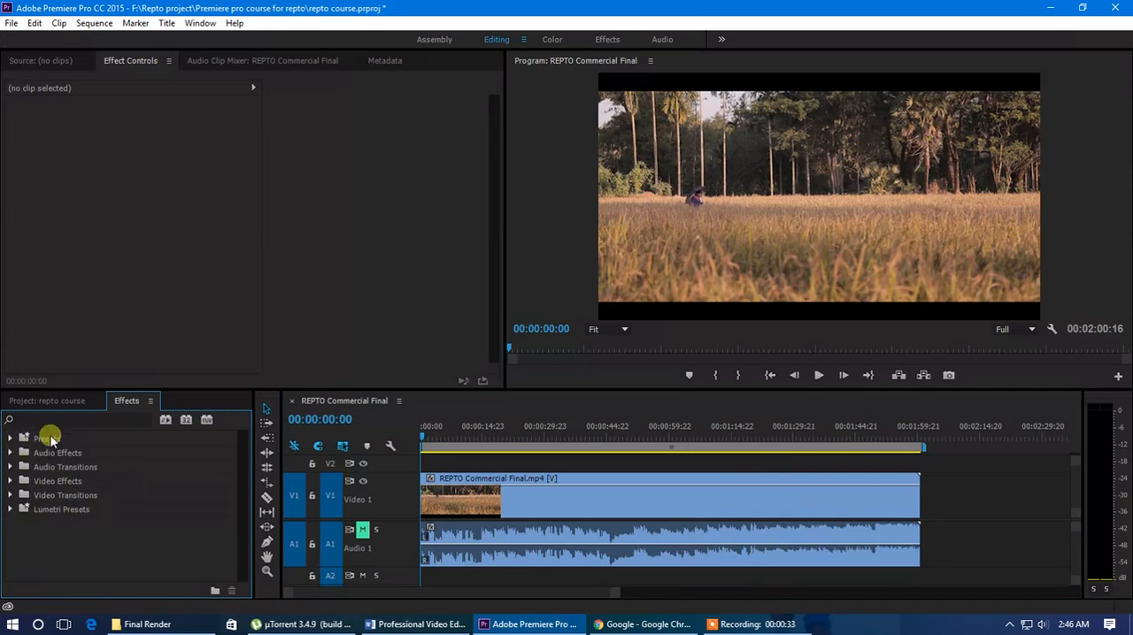
click(11, 481)
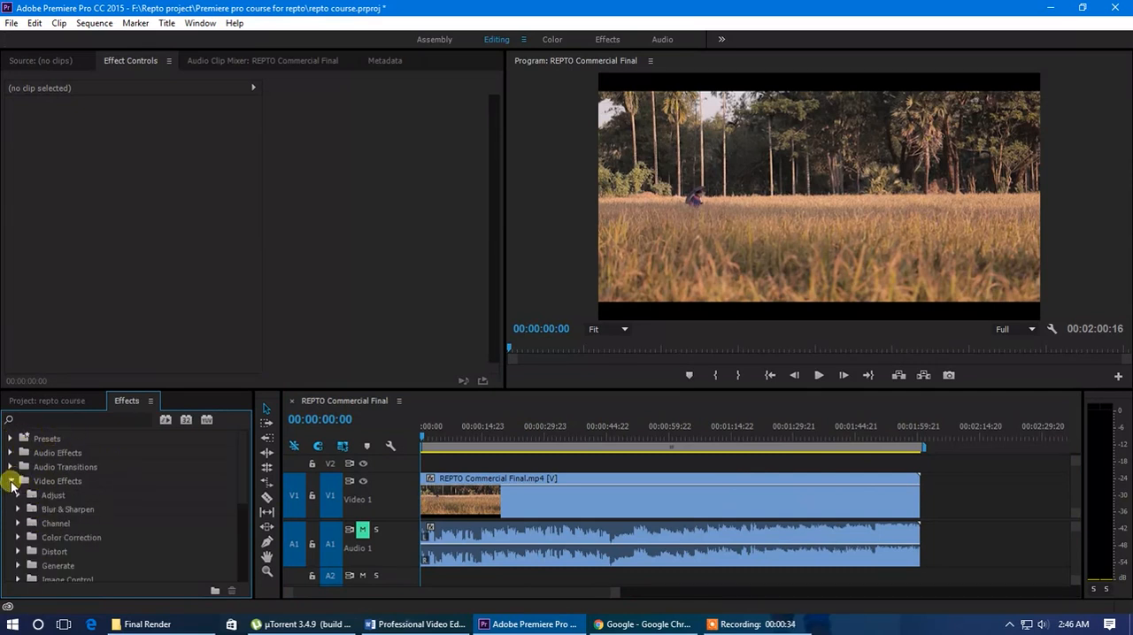
click(10, 468)
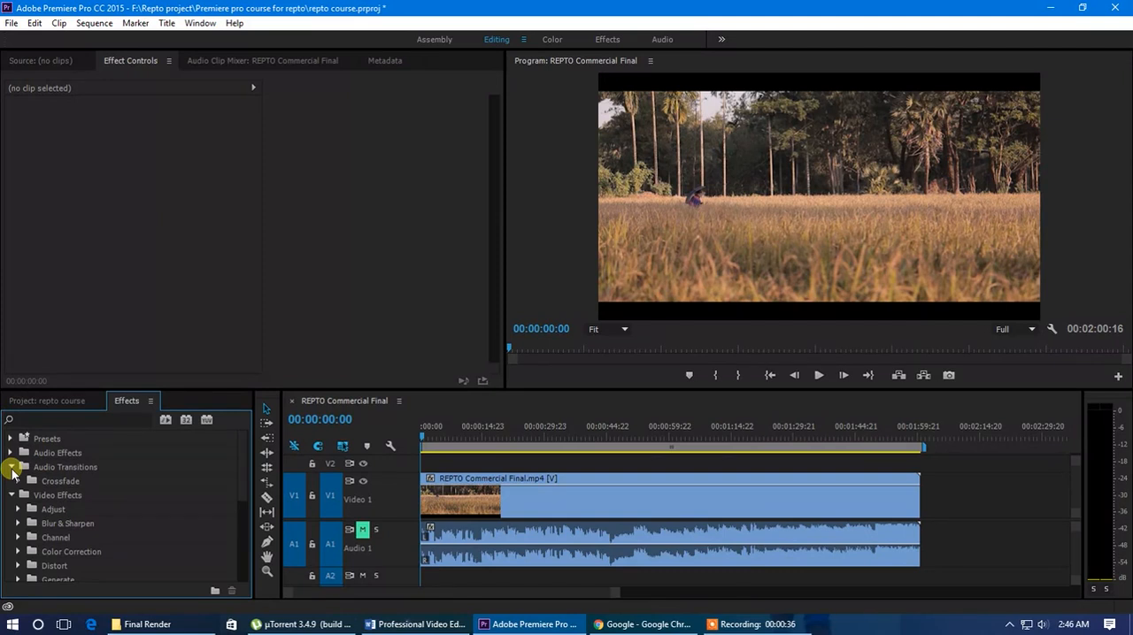
click(12, 467)
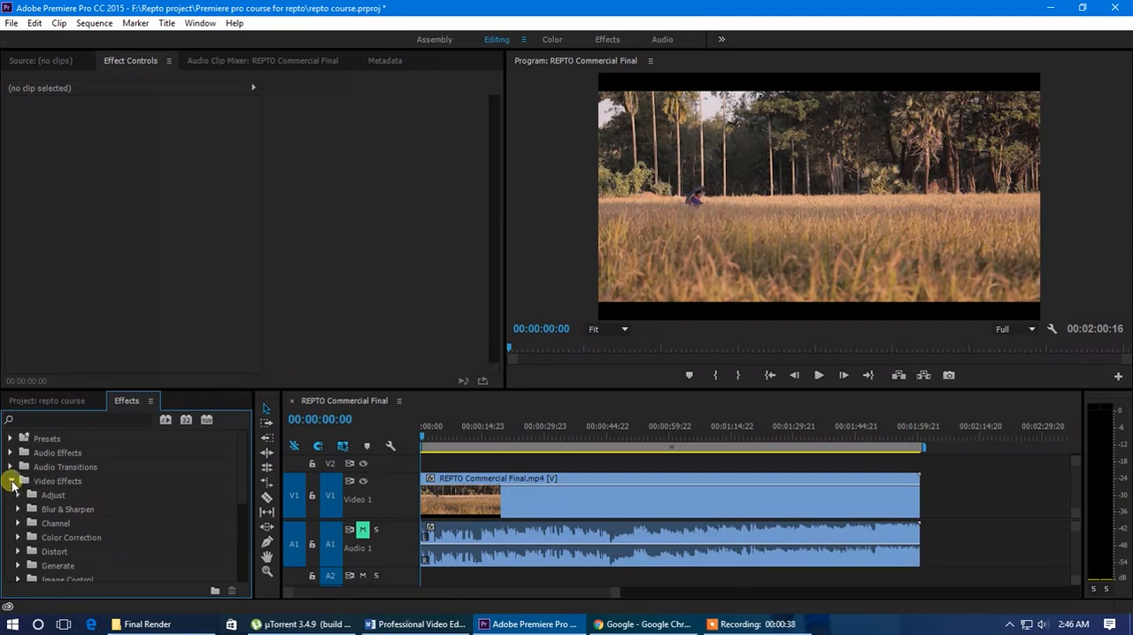
click(11, 481)
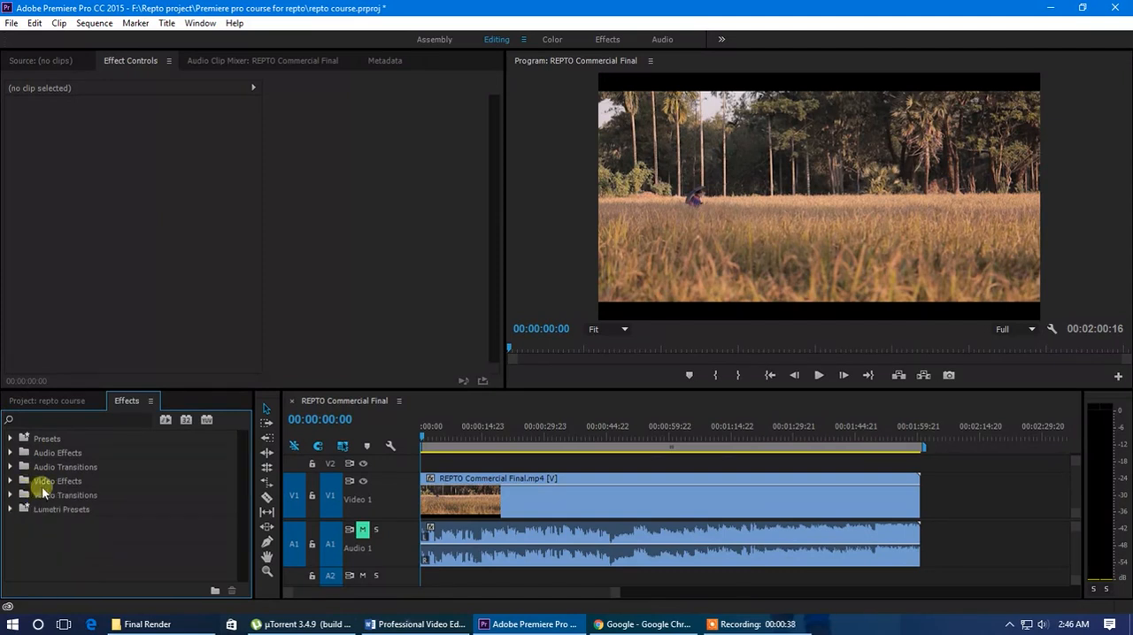
click(12, 496)
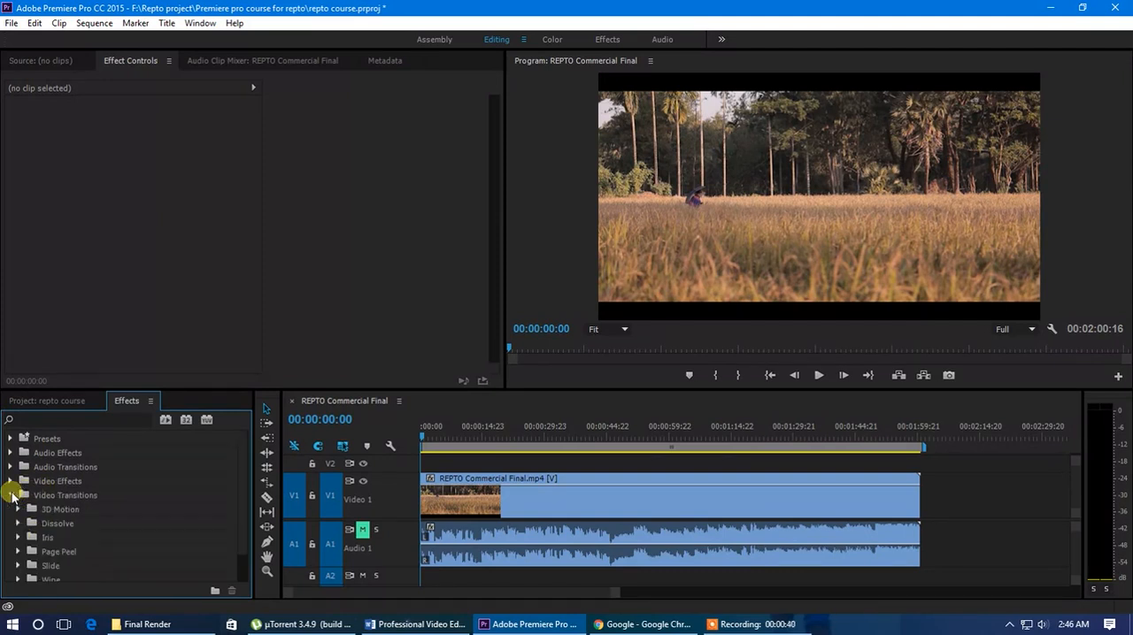
scroll(46, 517, down, 1)
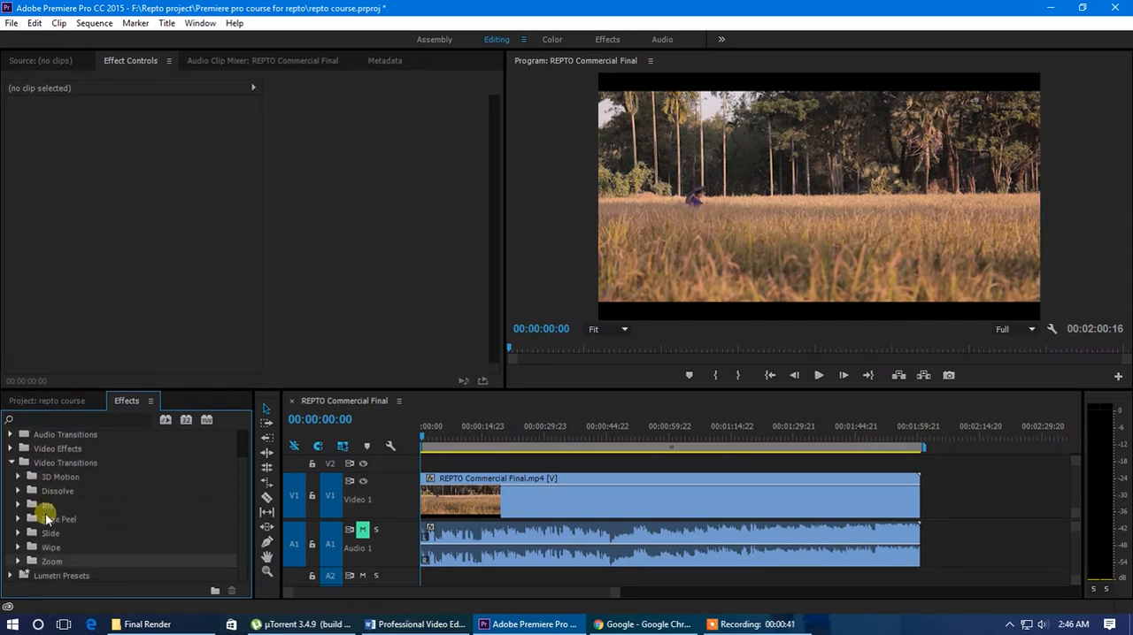
click(12, 463)
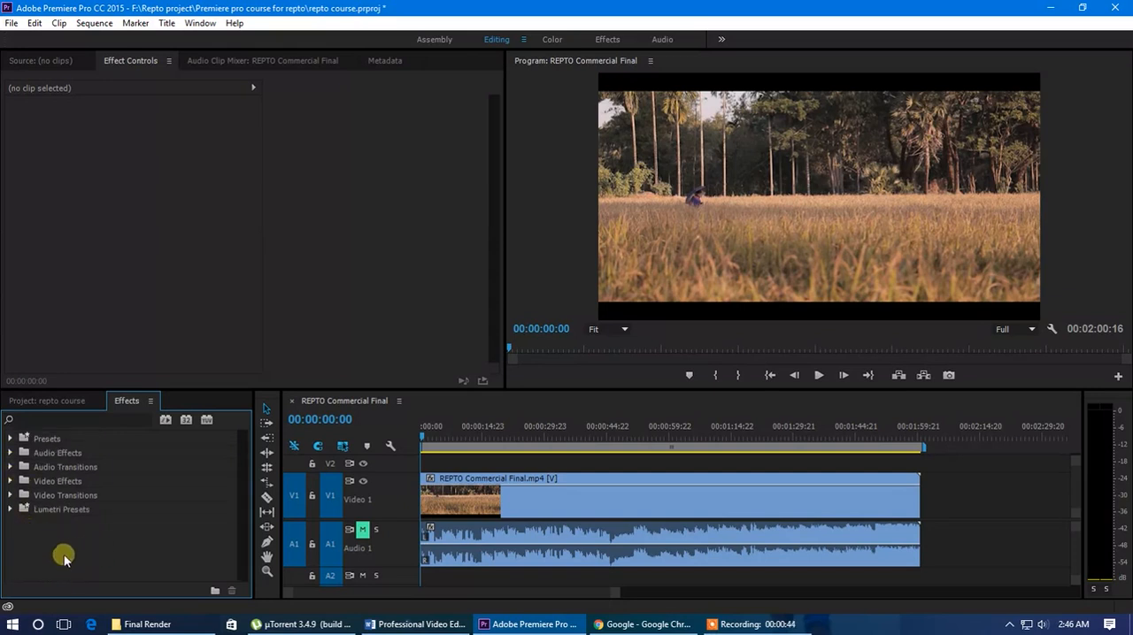
Find Gaussian Blur, try it on the Video 1 clip with Blurriness 63, and undo both changes
click(26, 419)
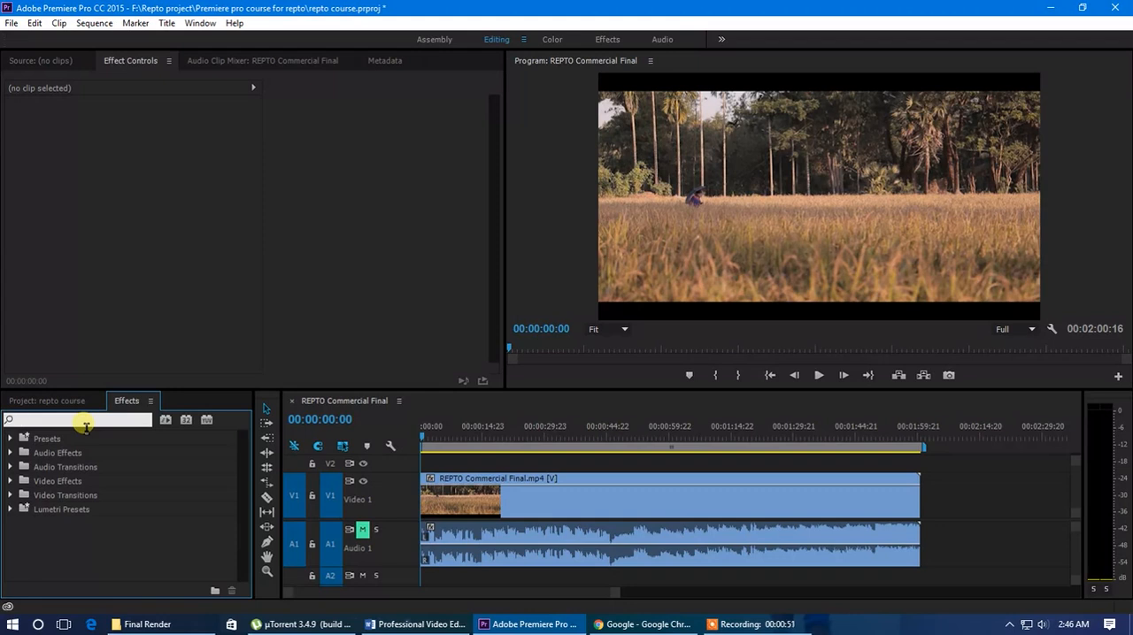
text(gaussi)
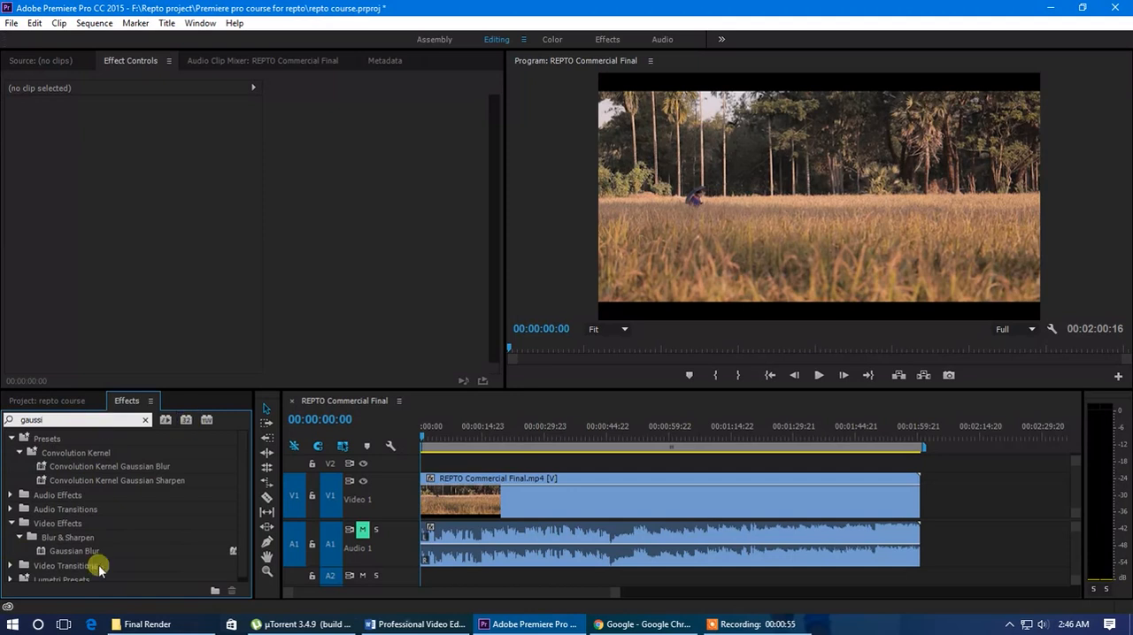
scroll(101, 534, down, 1)
drag(77, 548, 502, 494)
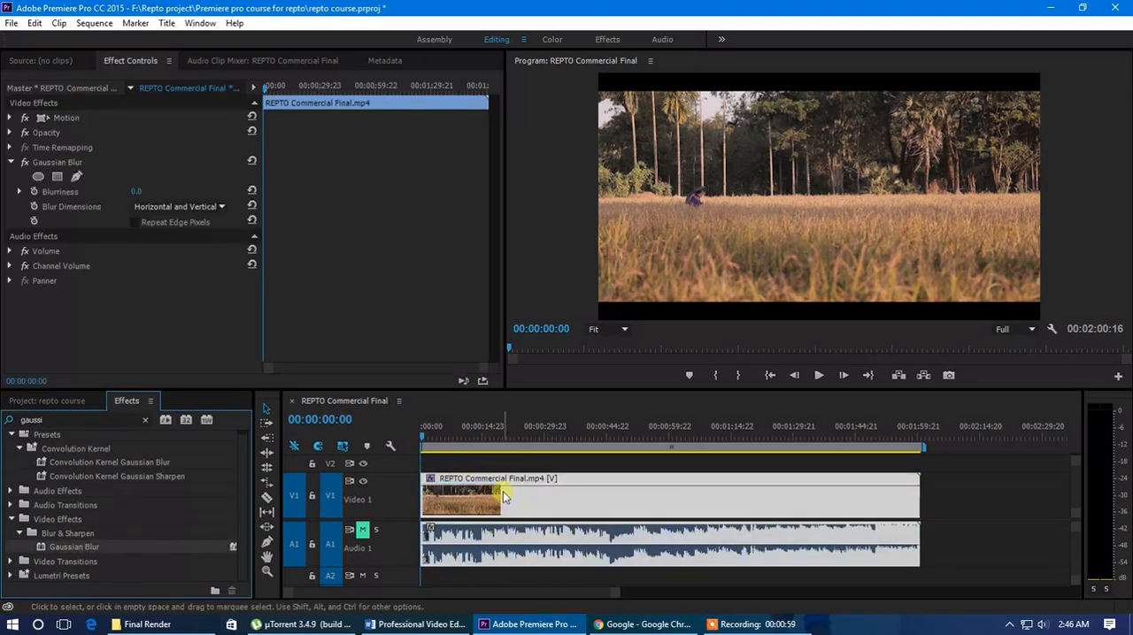
drag(138, 191, 177, 192)
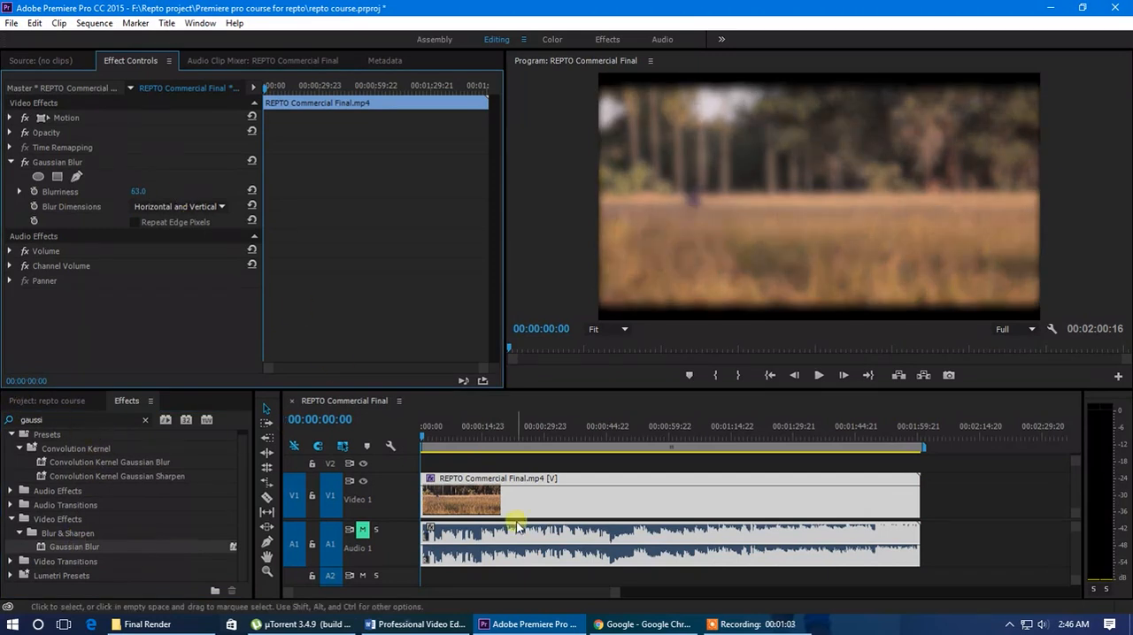
key(ctrl+z)
key(ctrl+z)
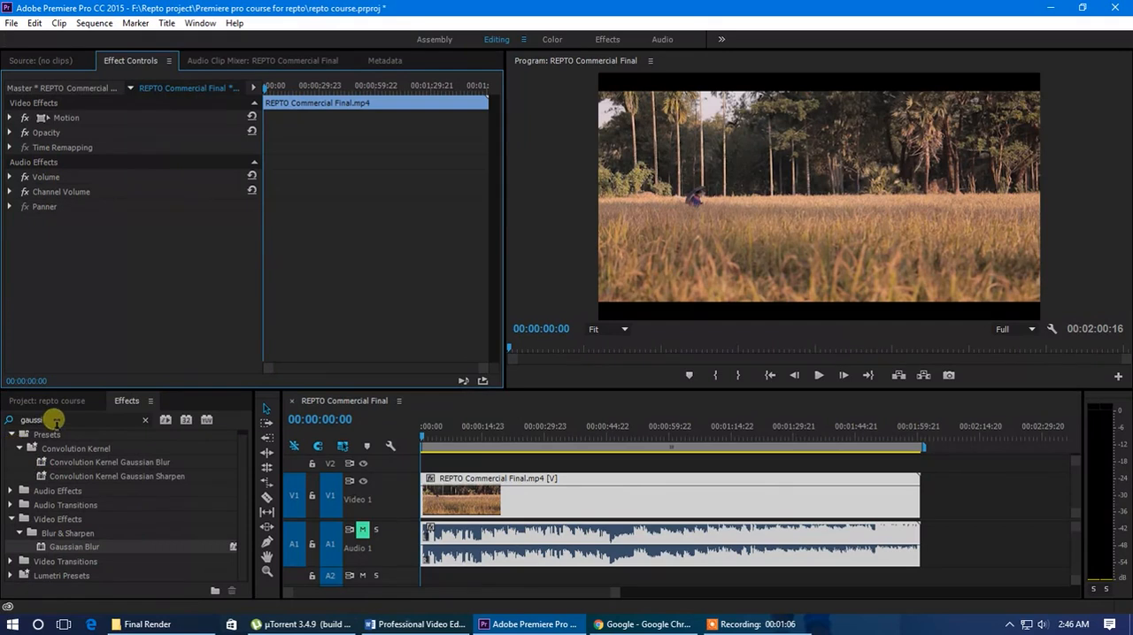
Search the effects library for "black and" and clear the search text
click(9, 417)
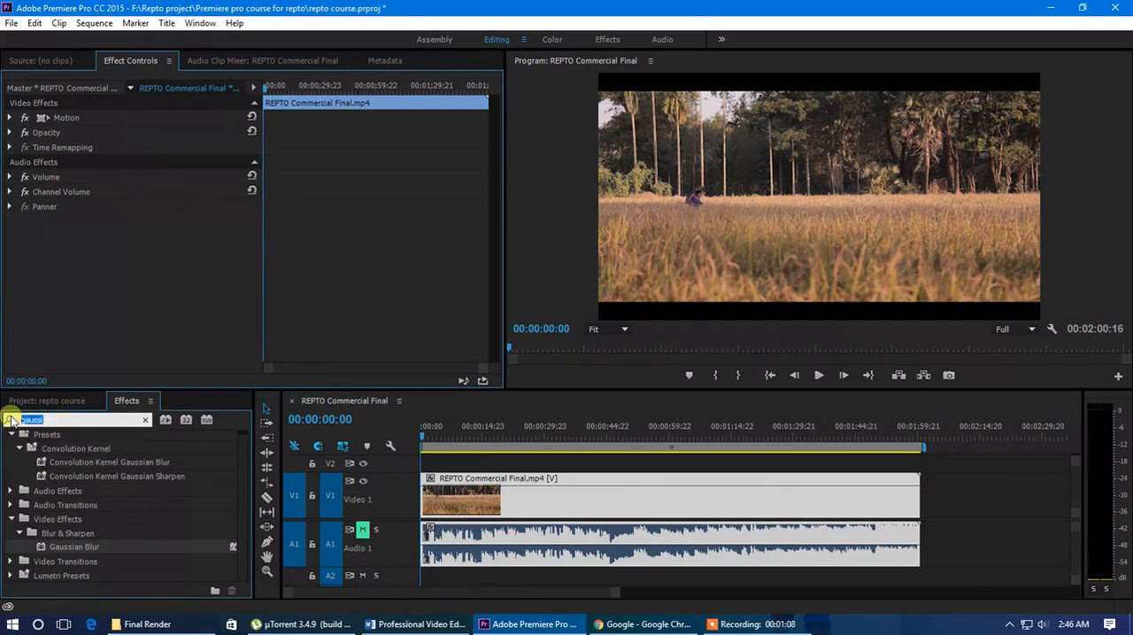
text(black)
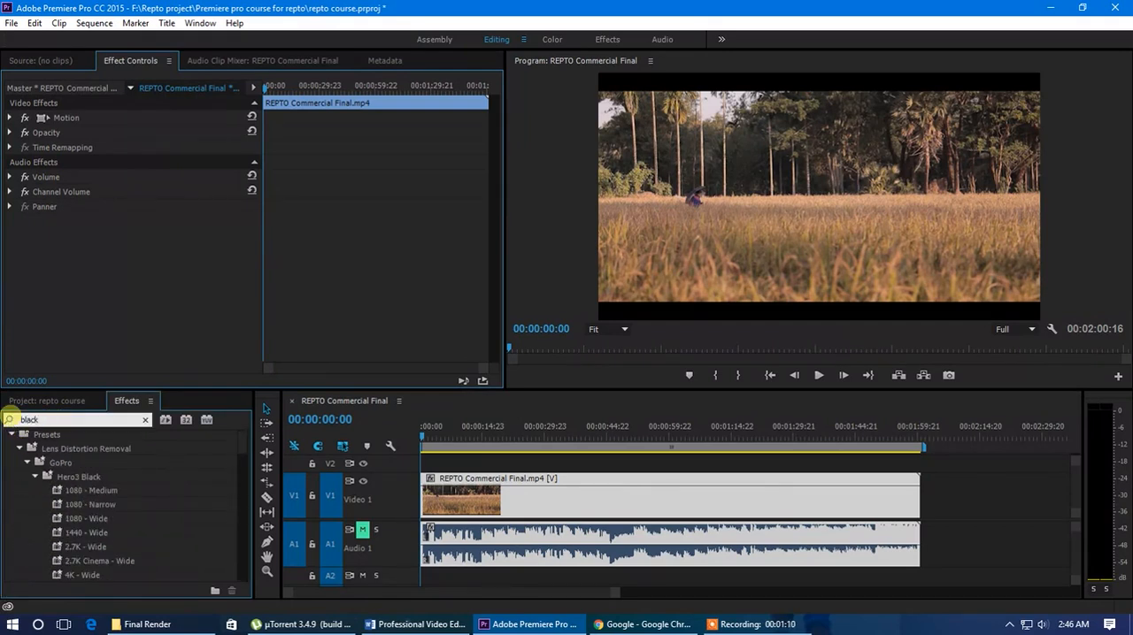
text( and)
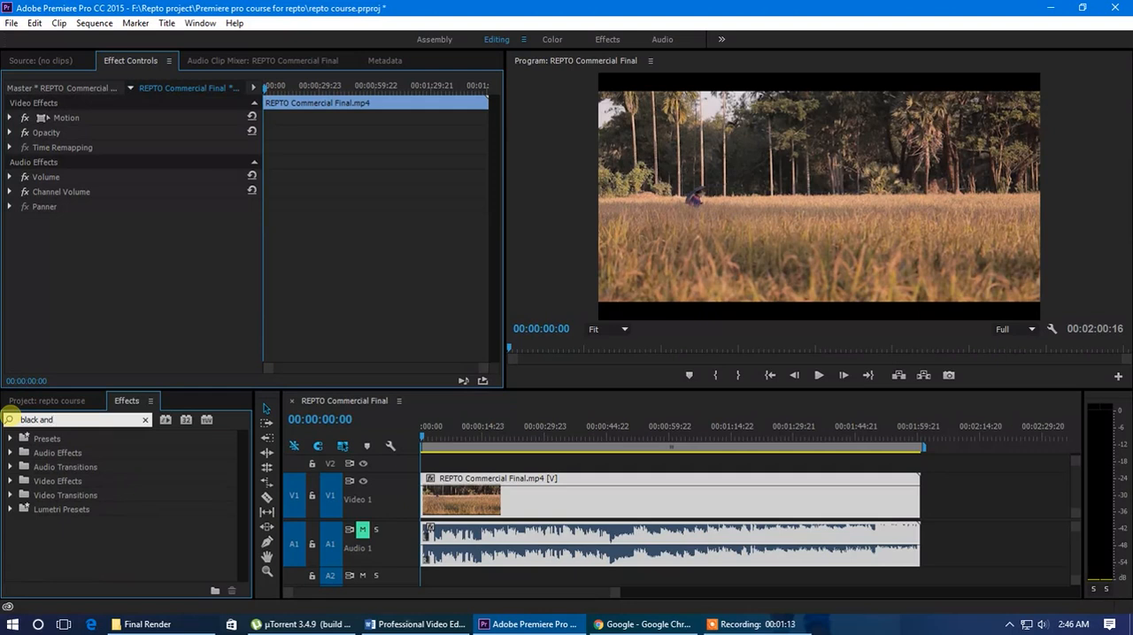
key(BackSpace)
key(BackSpace)
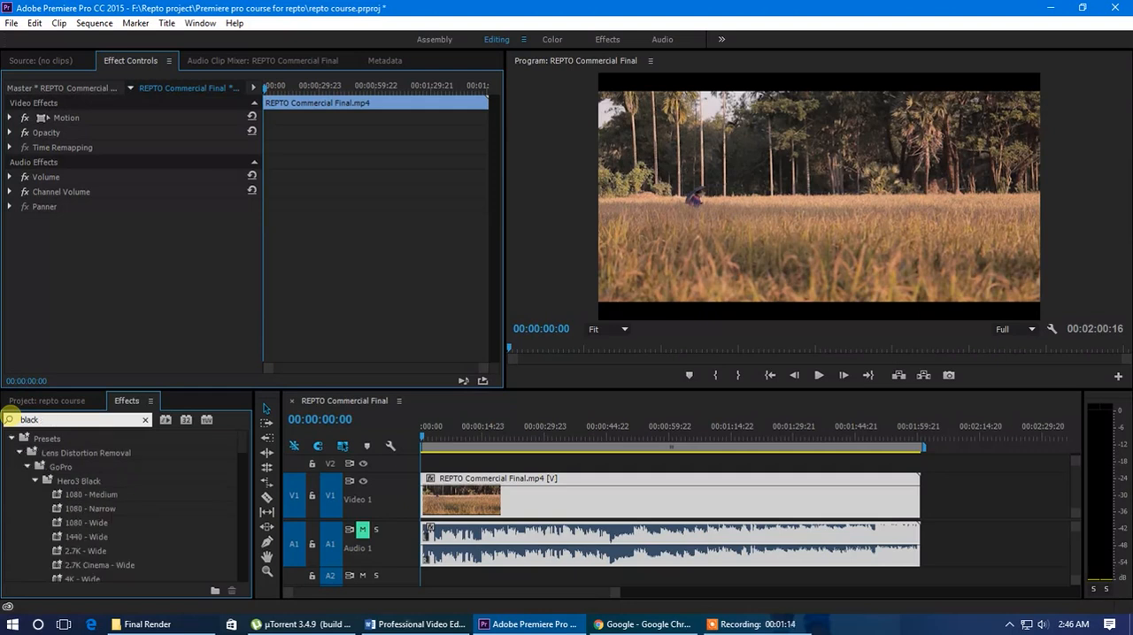
key(BackSpace)
key(BackSpace)
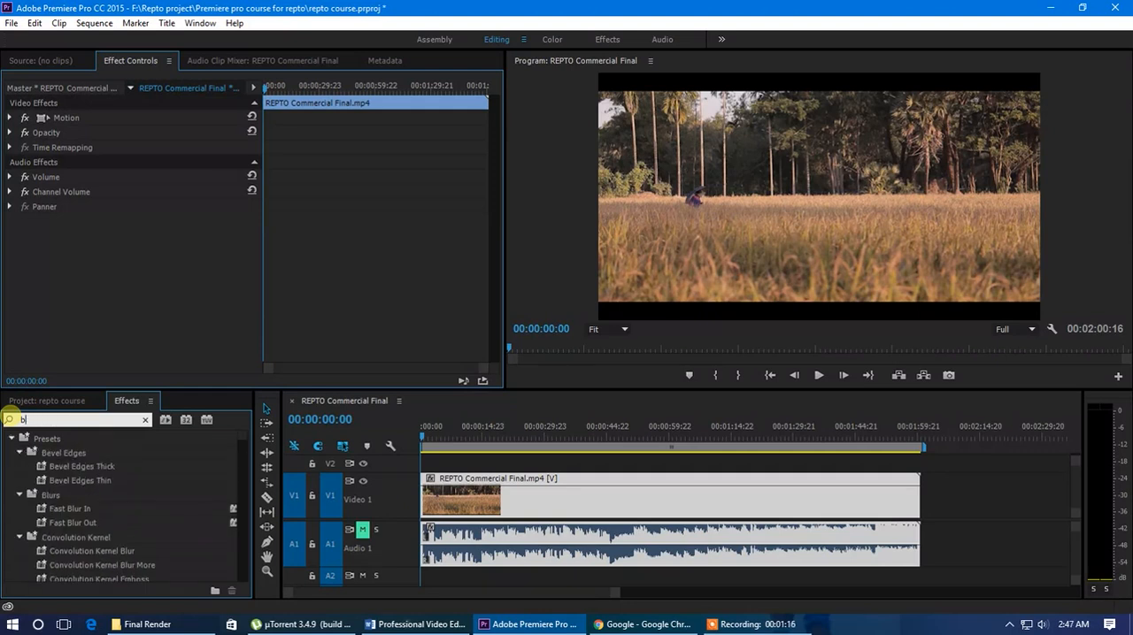
key(BackSpace)
Search the effects library for "color", look through the color-related video effects, and clear the search
text(color)
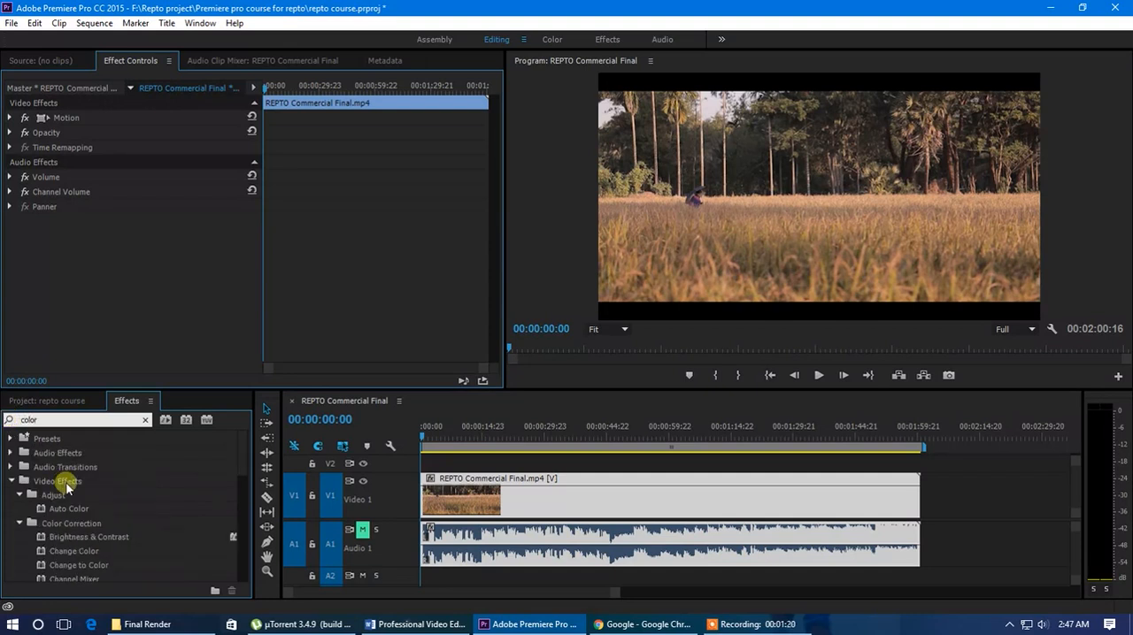
scroll(89, 477, down, 2)
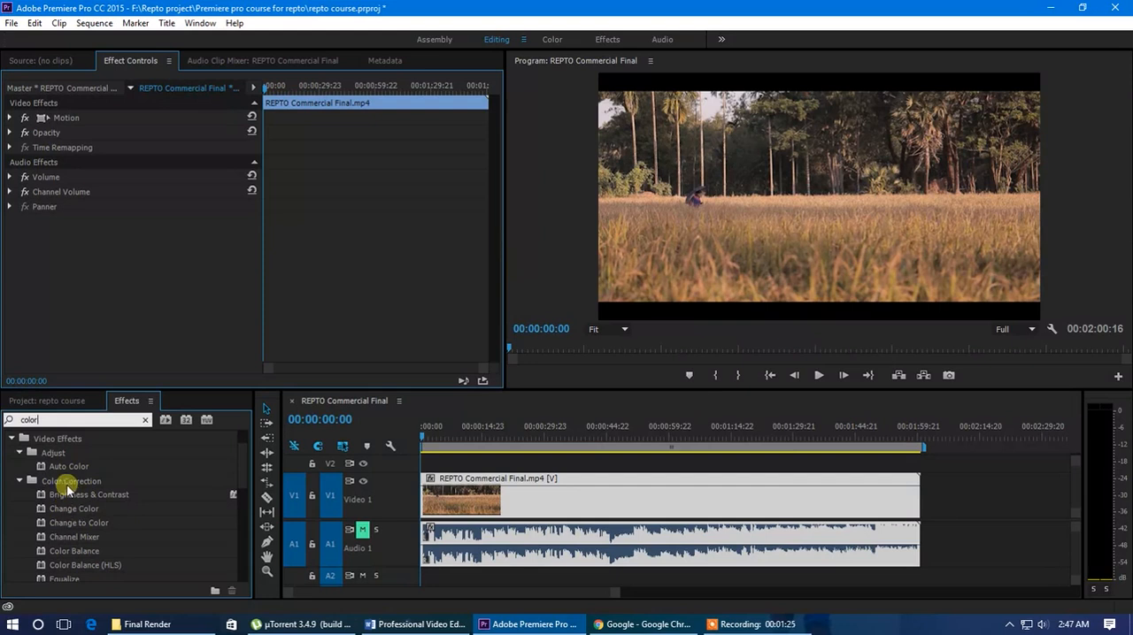
scroll(110, 498, down, 1)
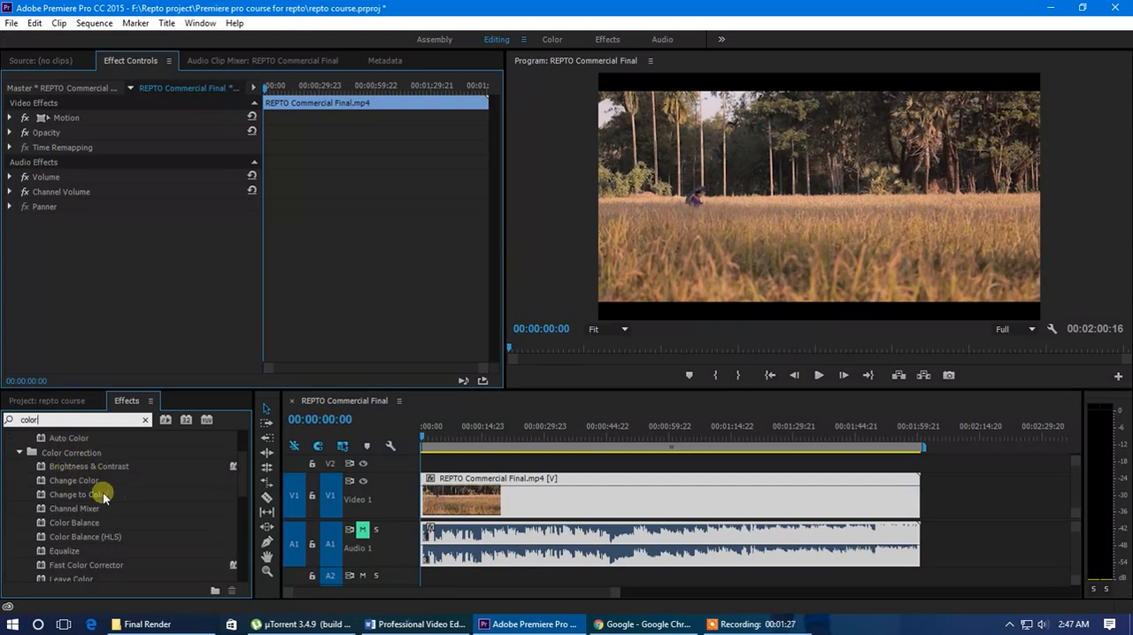
scroll(99, 494, down, 1)
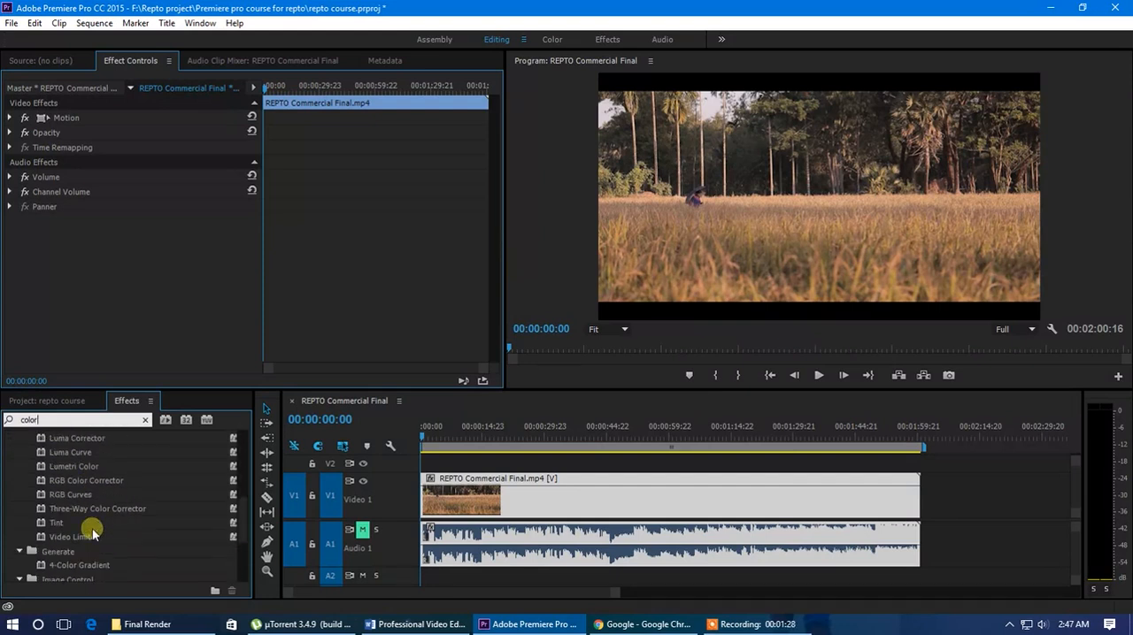
scroll(93, 536, up, 2)
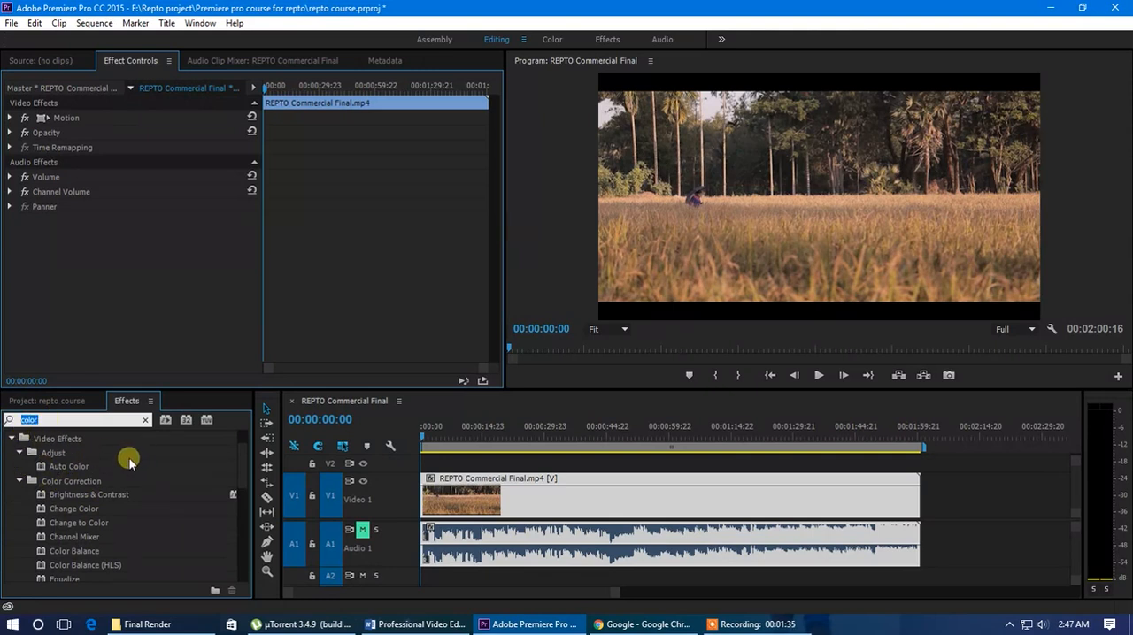
key(BackSpace)
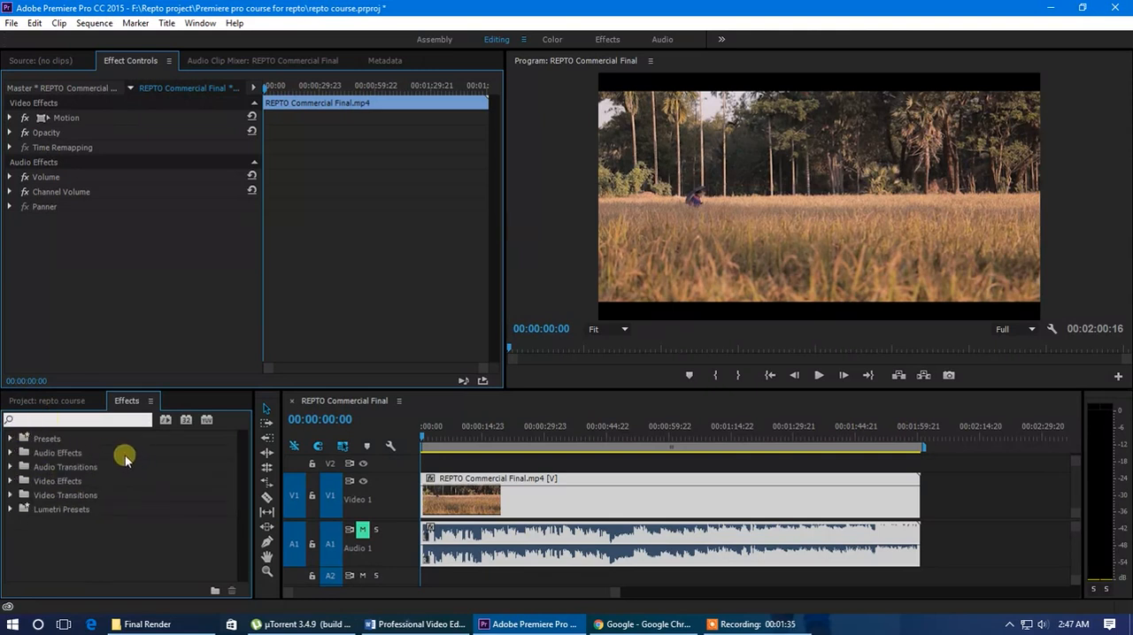
Apply the Levels effect from the Adjust group of Video Effects to the clip on Video 1
click(11, 484)
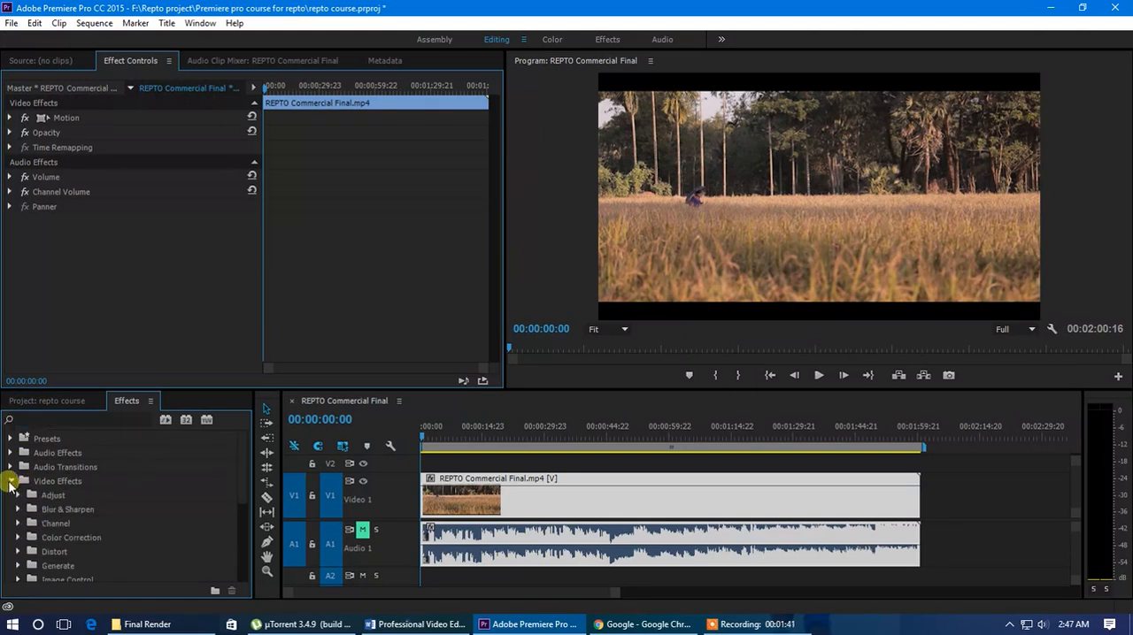
scroll(101, 474, down, 1)
click(19, 471)
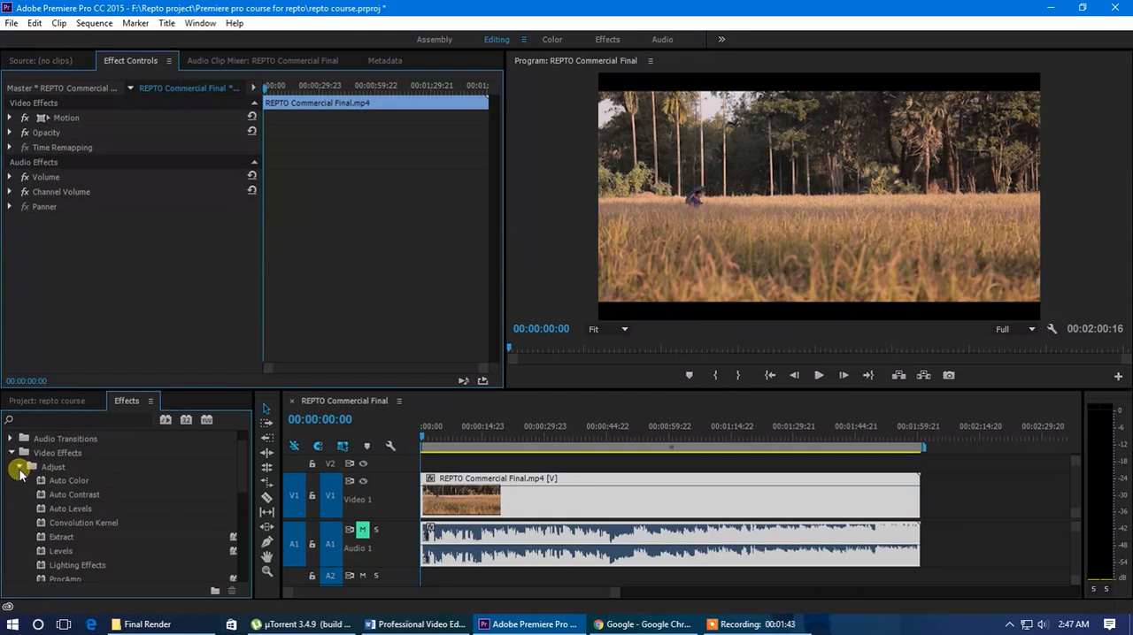
scroll(124, 482, down, 2)
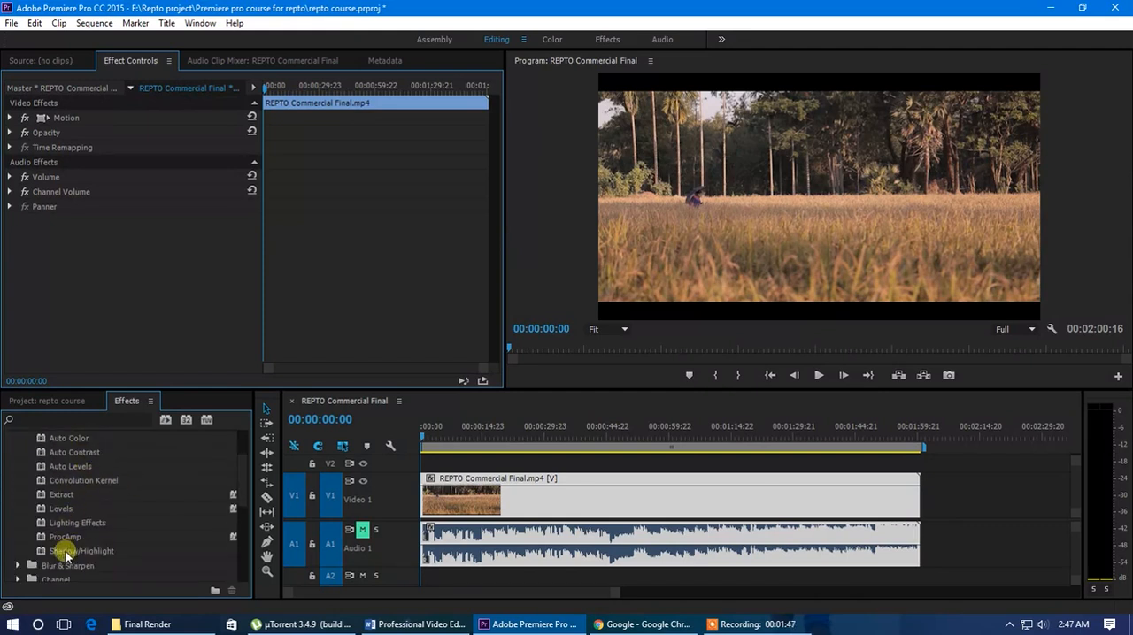
scroll(65, 549, up, 1)
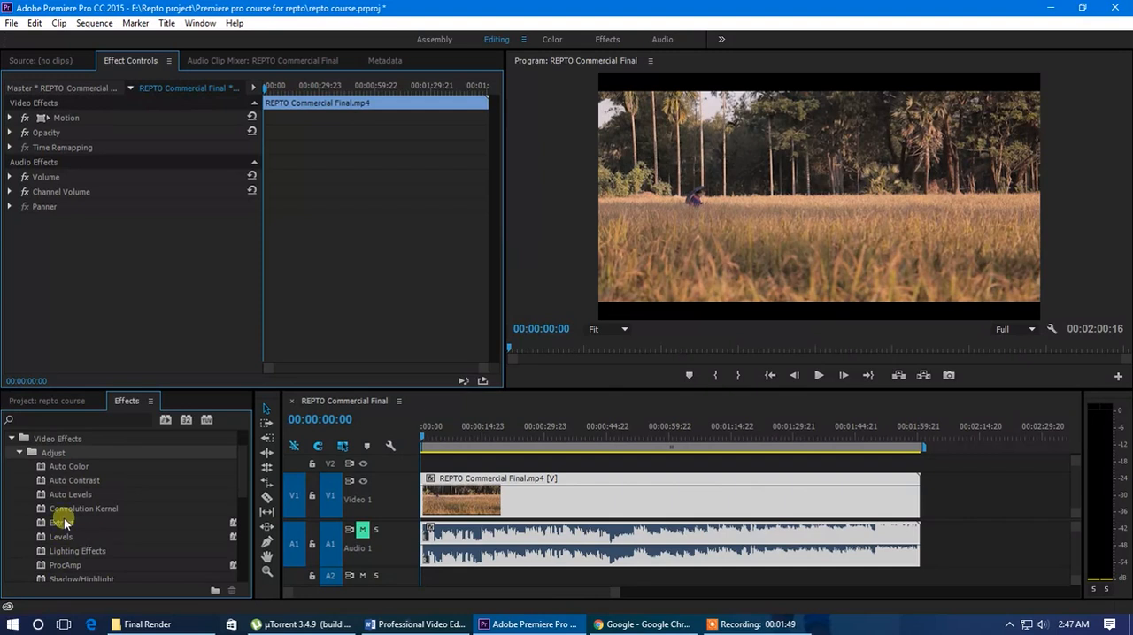
click(19, 453)
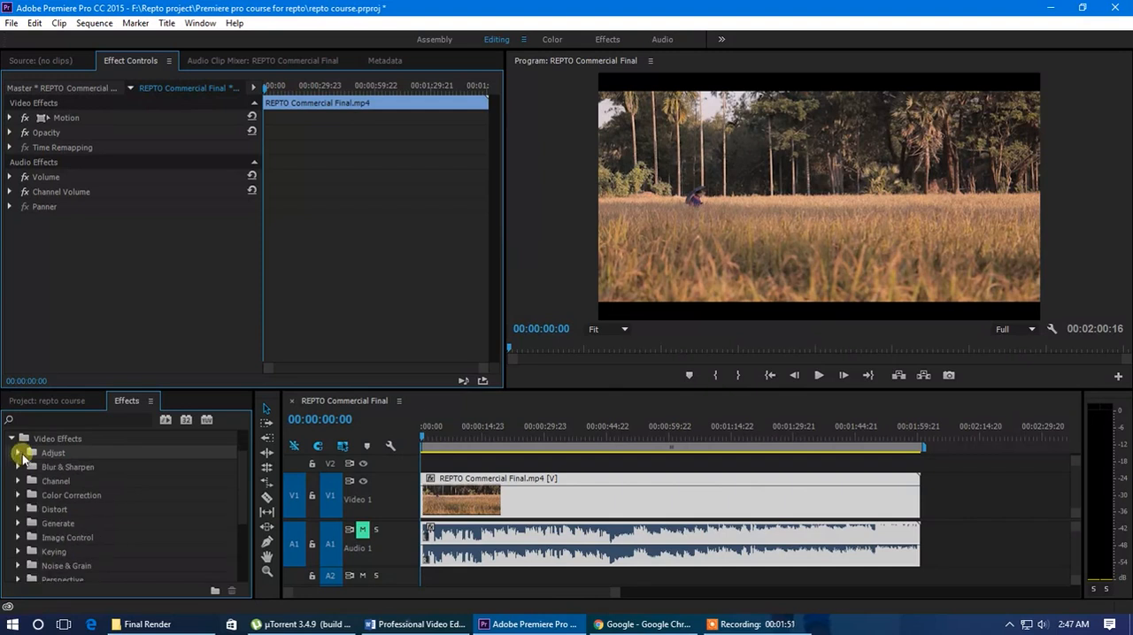
click(21, 454)
scroll(107, 513, down, 1)
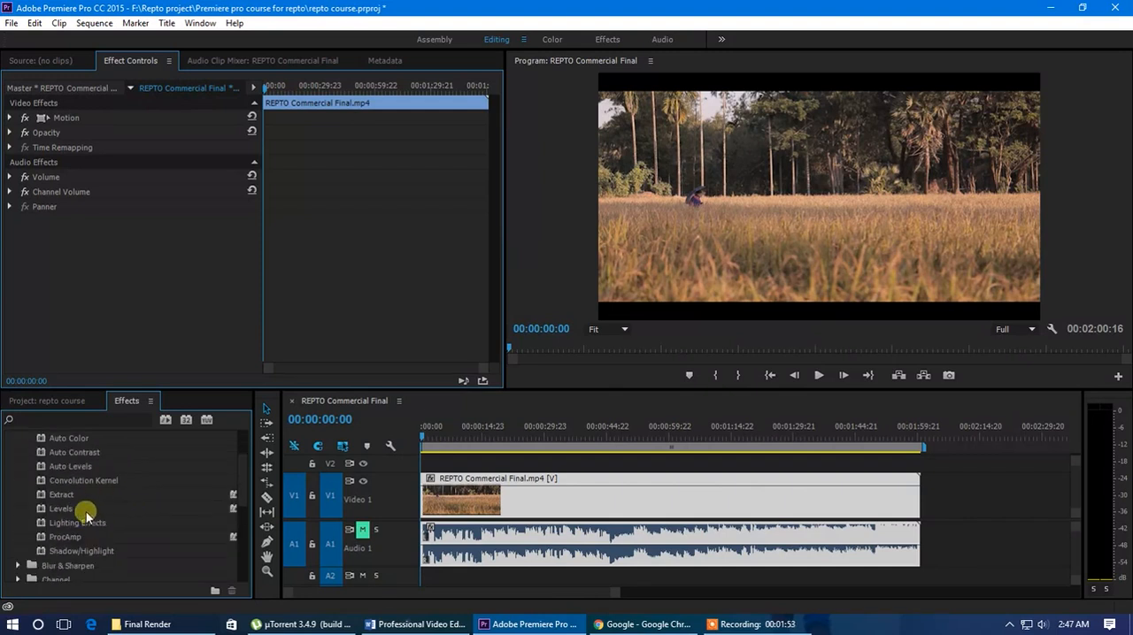
drag(62, 511, 506, 510)
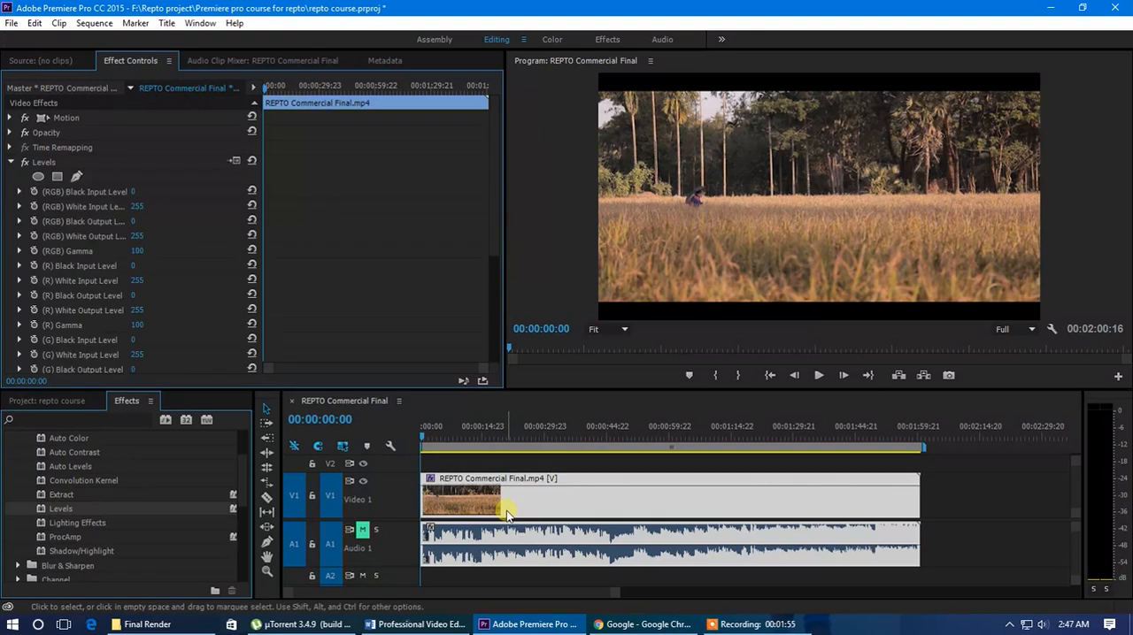
click(530, 503)
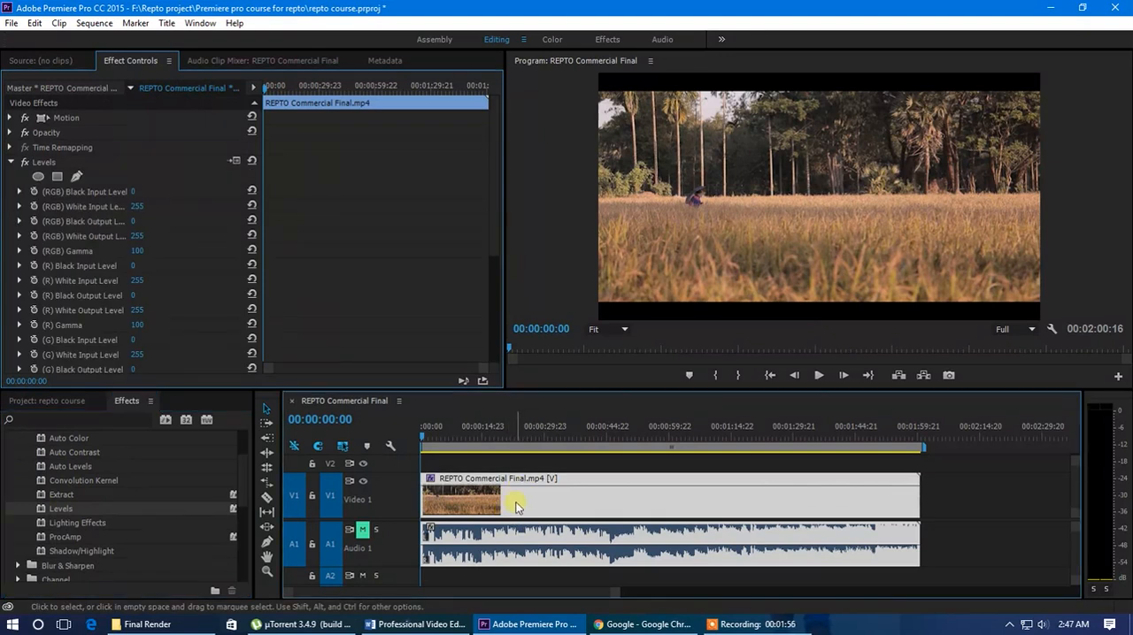
Try the (RGB) Black Input Level of the Levels effect and lower its (RGB) White Input Level to 93
click(49, 161)
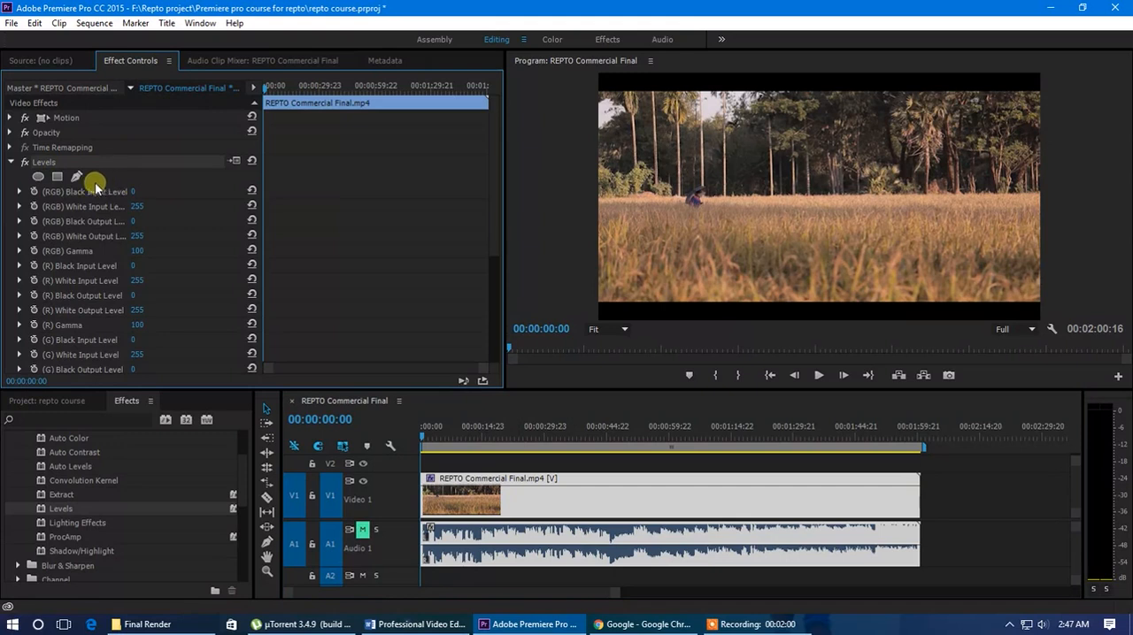
scroll(90, 203, down, 3)
scroll(91, 218, up, 4)
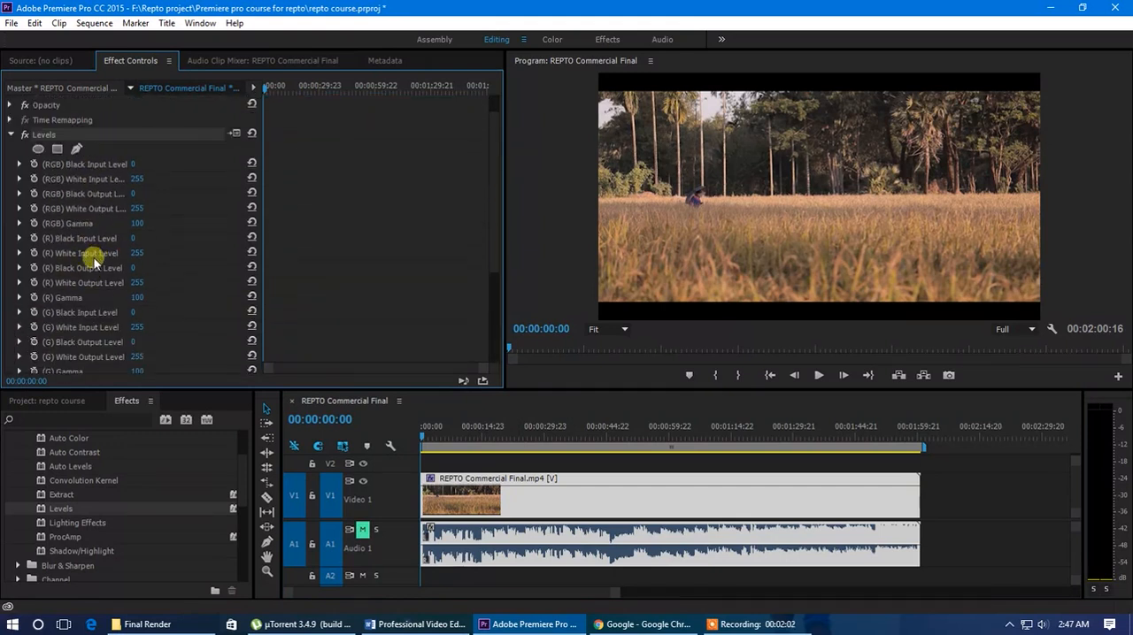
drag(132, 191, 71, 197)
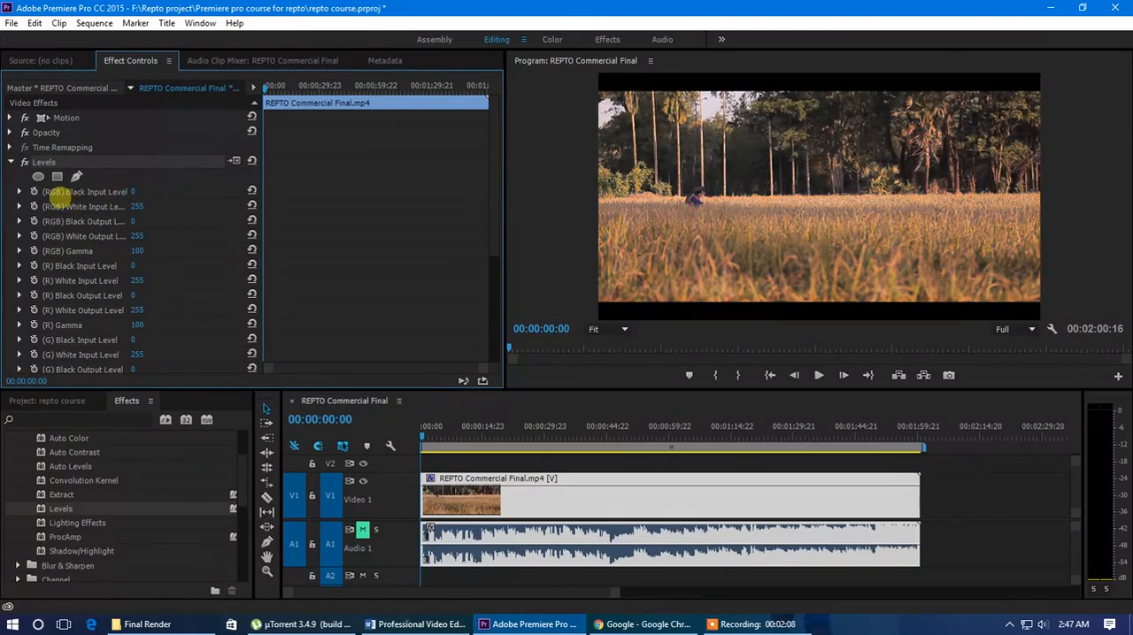
drag(140, 209, 26, 202)
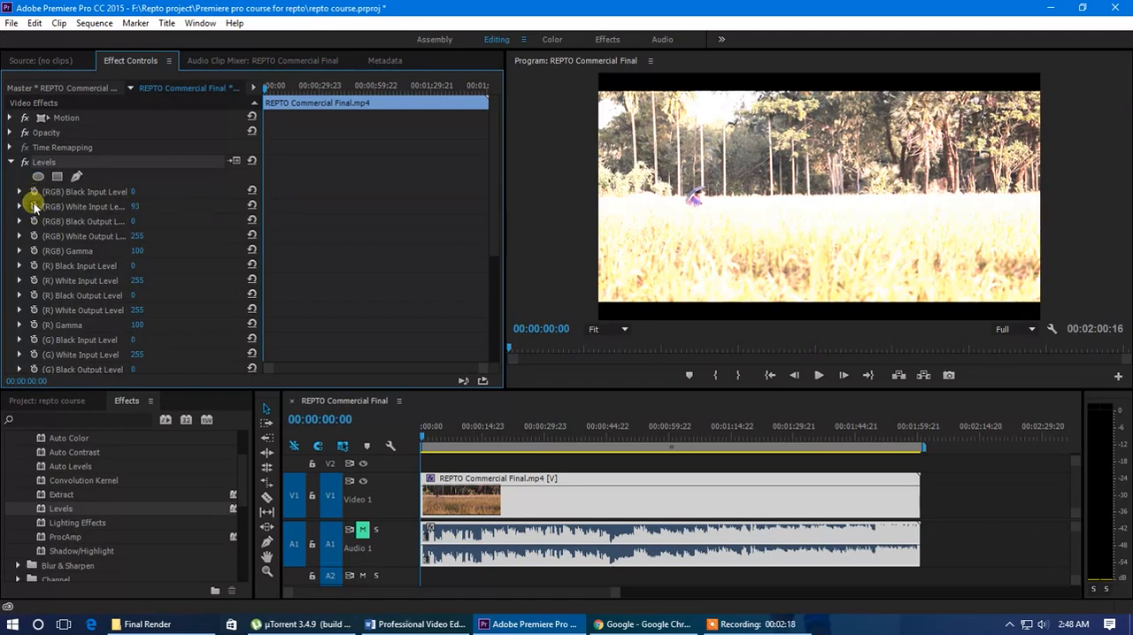
Set the Levels effect's (RGB) White Input Level to 150 and its (RGB) Gamma to 77
click(19, 206)
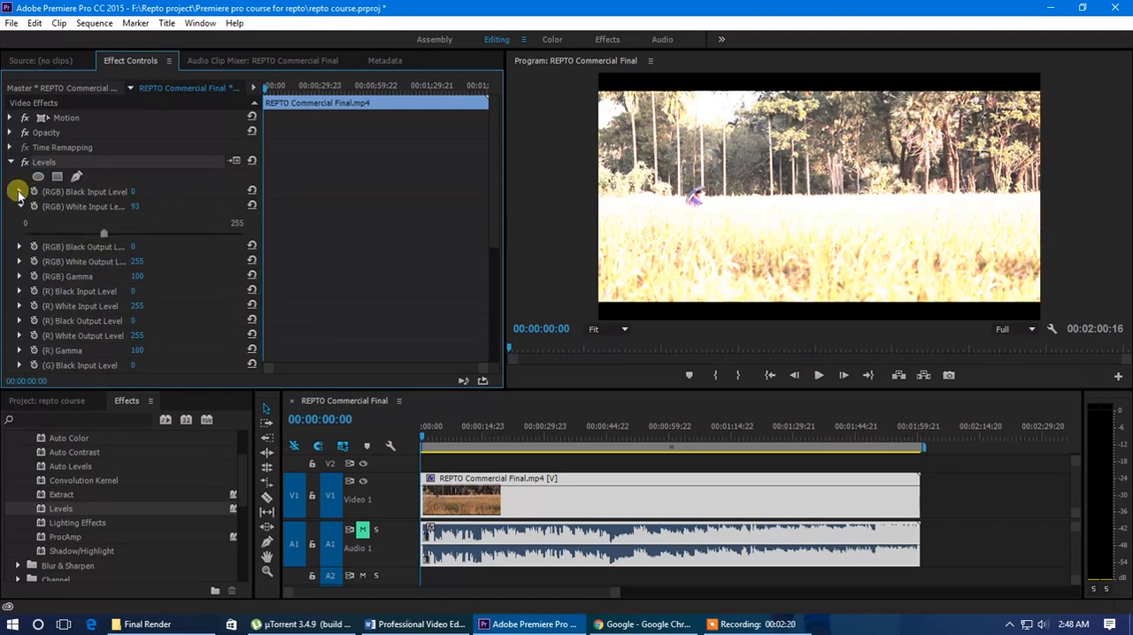
click(20, 192)
mouse_move(24, 216)
mouse_down()
mouse_move(195, 228)
mouse_move(24, 216)
mouse_up()
click(20, 192)
click(20, 206)
drag(154, 214, 22, 217)
mouse_move(153, 249)
mouse_down()
mouse_move(192, 258)
mouse_move(149, 247)
mouse_up()
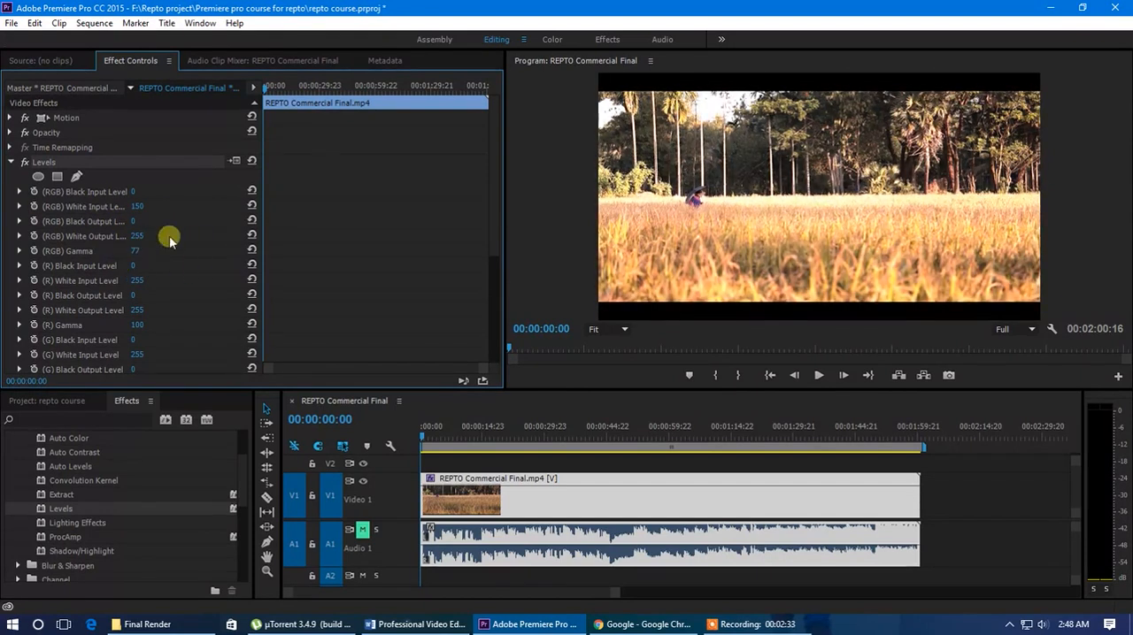
Remove the Levels effect from the REPTO Commercial Final clip
click(51, 162)
key(Delete)
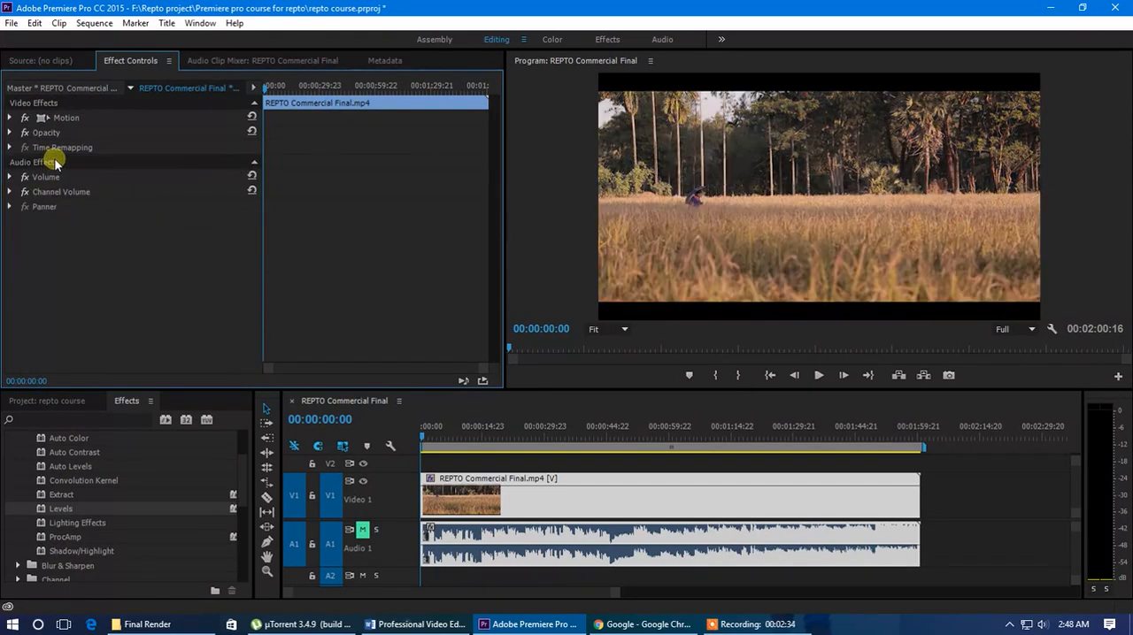
Apply Lighting Effects from the Adjust group to the clip on Video 1 and examine its Light 1 parameters
drag(87, 526, 477, 499)
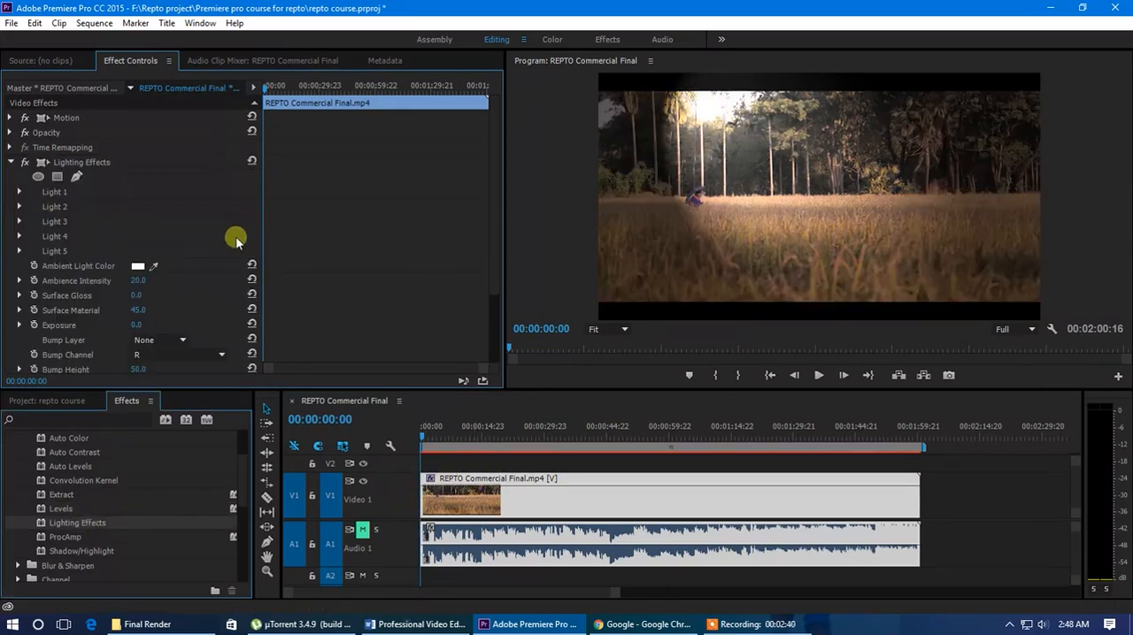
scroll(213, 213, down, 1)
click(20, 178)
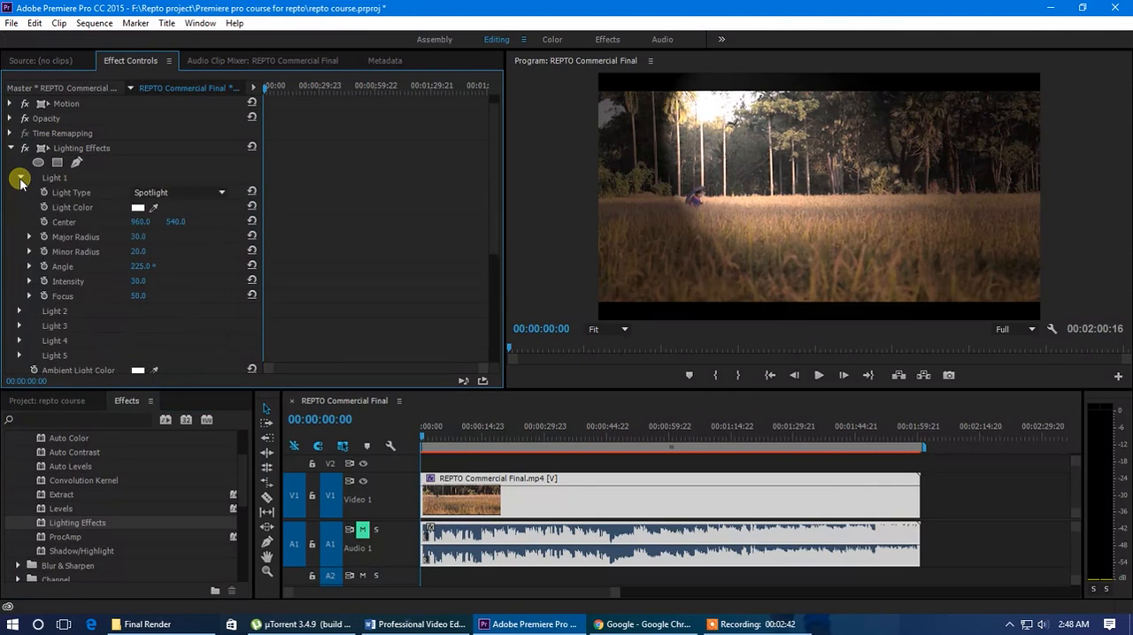
click(20, 178)
click(20, 178)
click(20, 178)
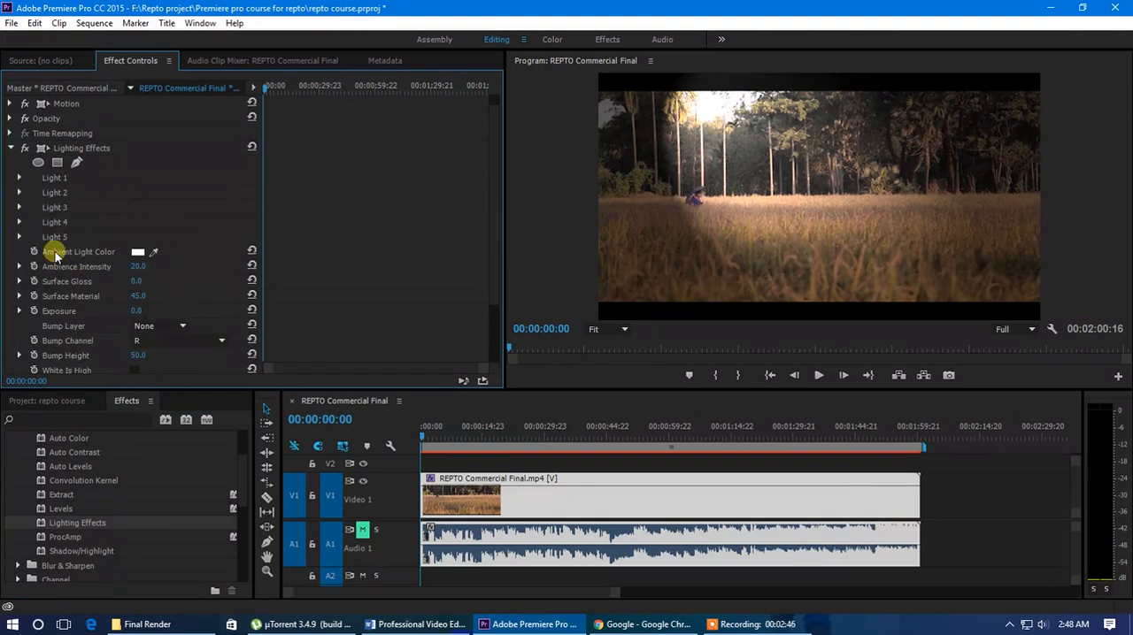
scroll(64, 276, down, 3)
scroll(67, 287, up, 4)
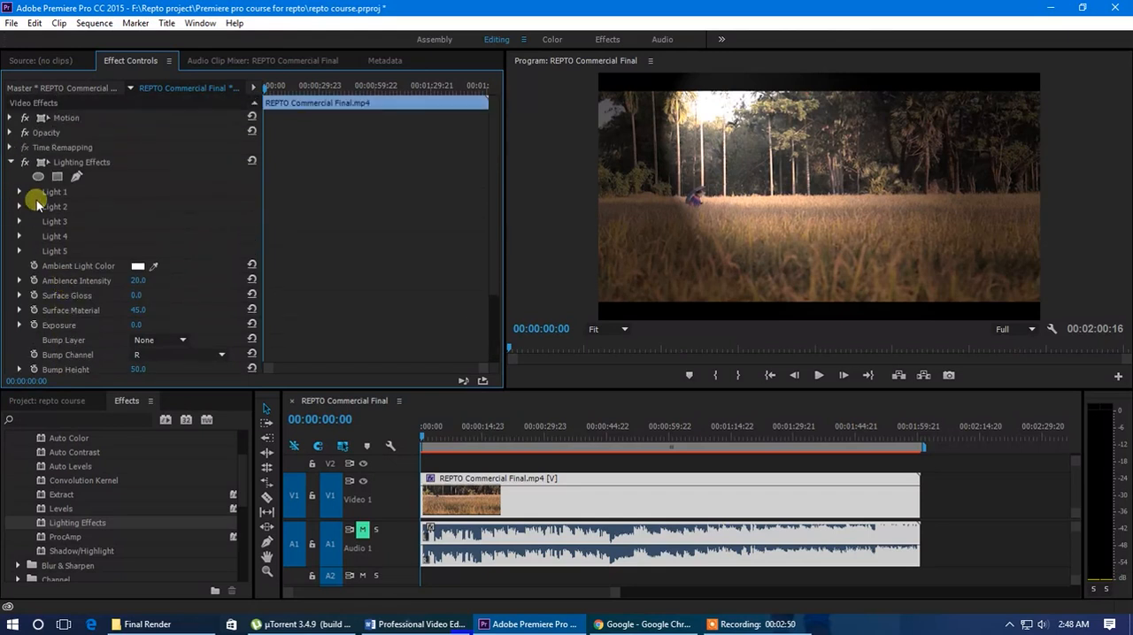
Try the Omni, Directional and None light types for Light 1 and set it back to Spotlight
click(19, 192)
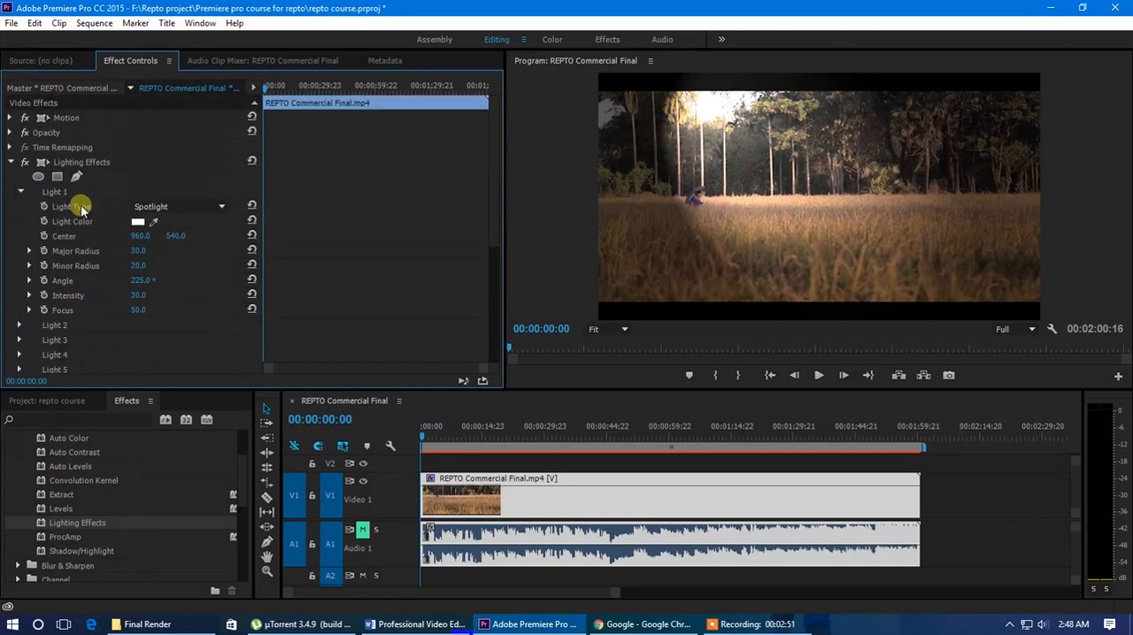
click(198, 206)
click(192, 249)
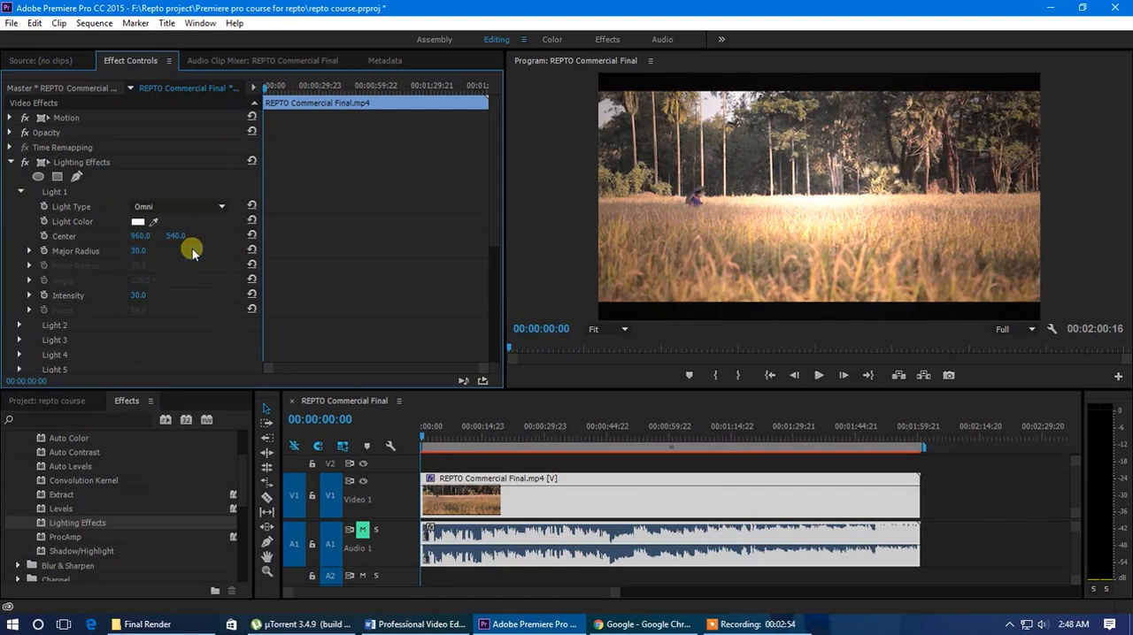
click(203, 205)
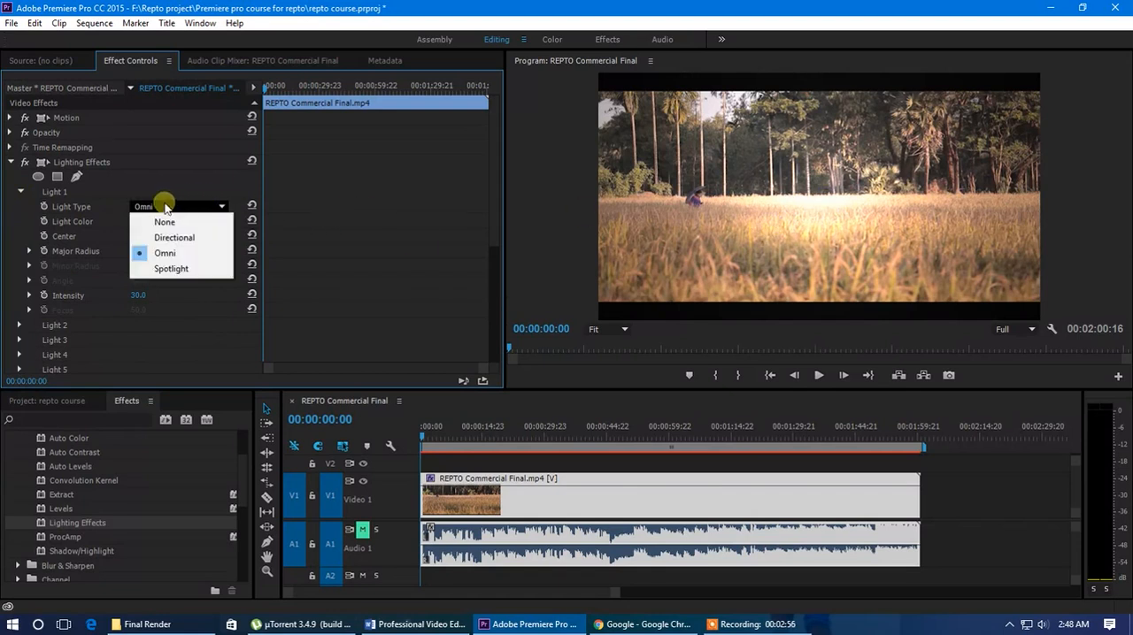
click(185, 246)
click(177, 207)
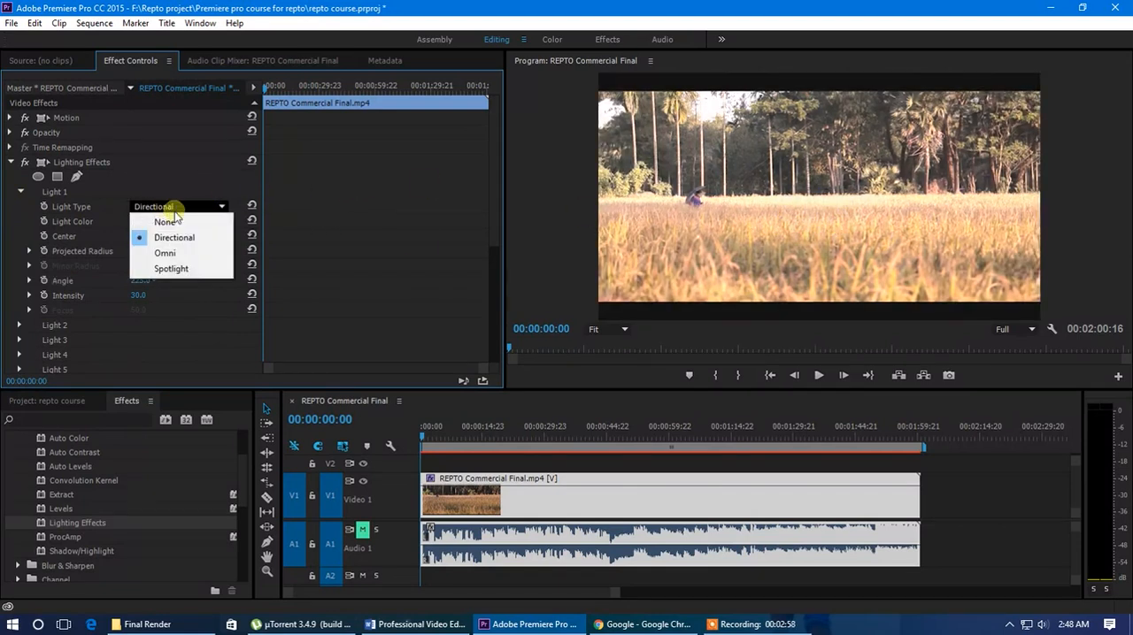
click(170, 222)
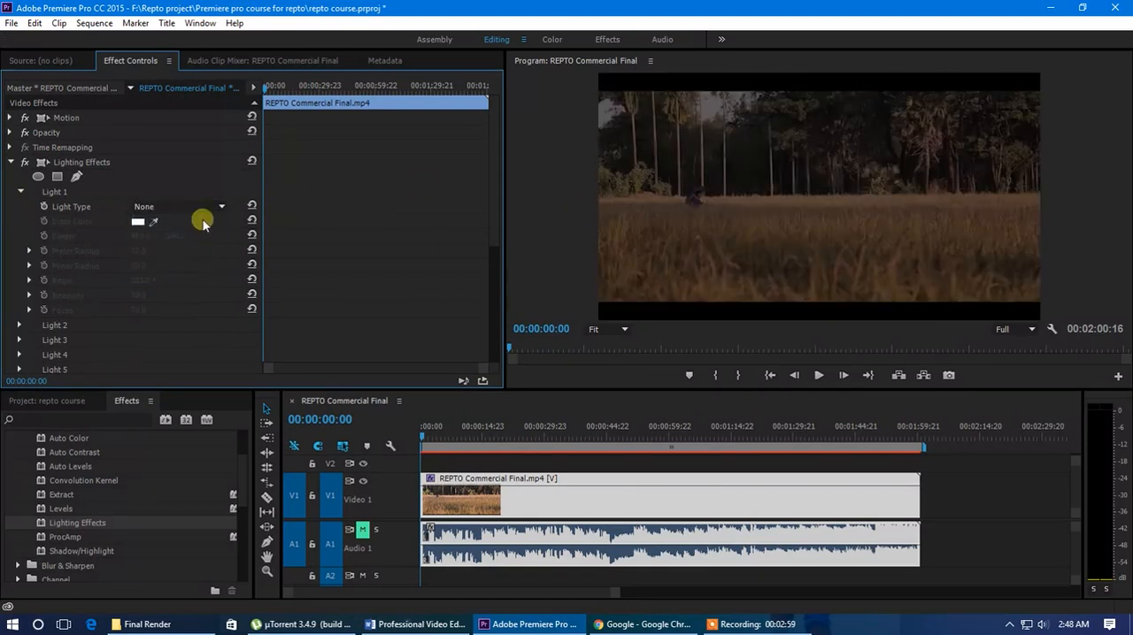
click(154, 211)
click(174, 270)
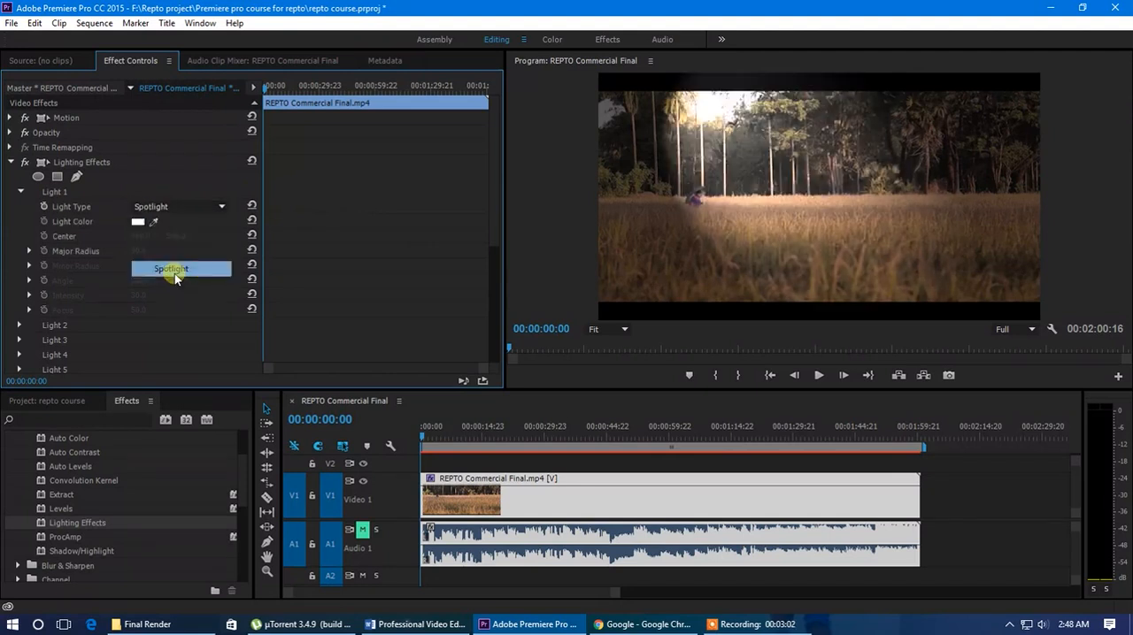
Remove Lighting Effects from the clip and undo the removal
click(13, 166)
key(Delete)
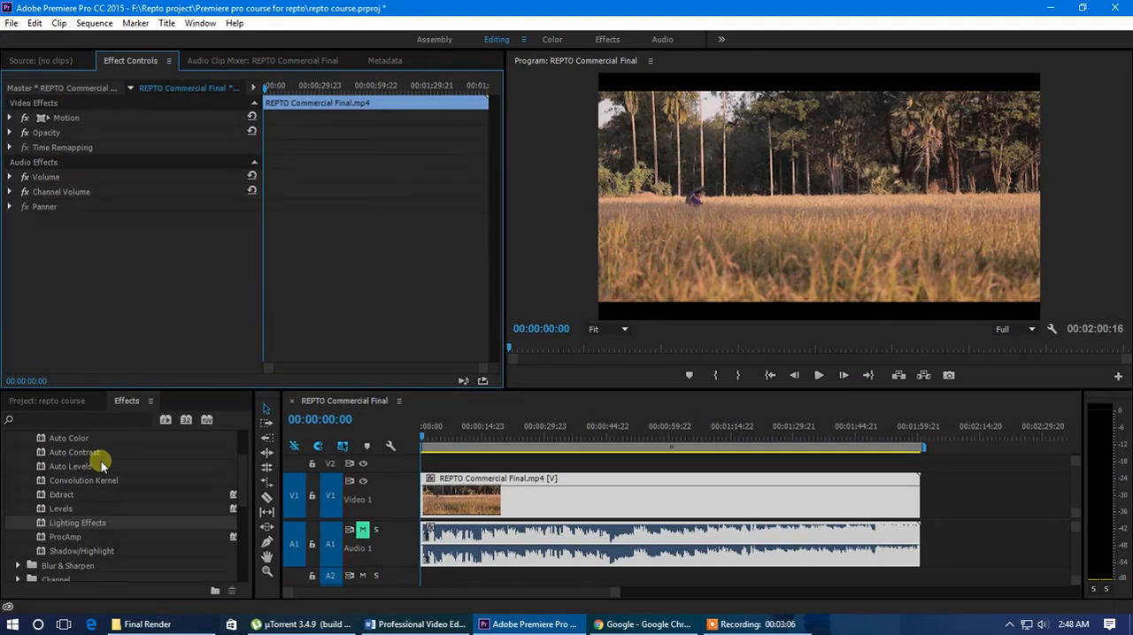
key(ctrl+z)
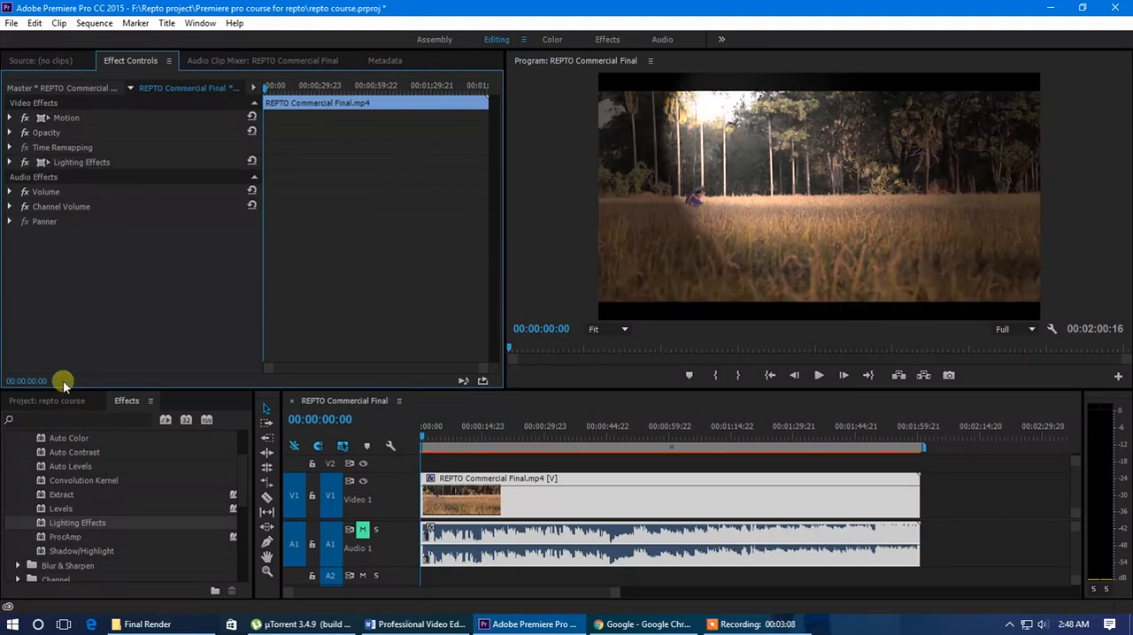
Move the Light 1 spotlight's center in the frame to about 1427.7, 615.4, and remove Lighting Effects from the clip
click(79, 164)
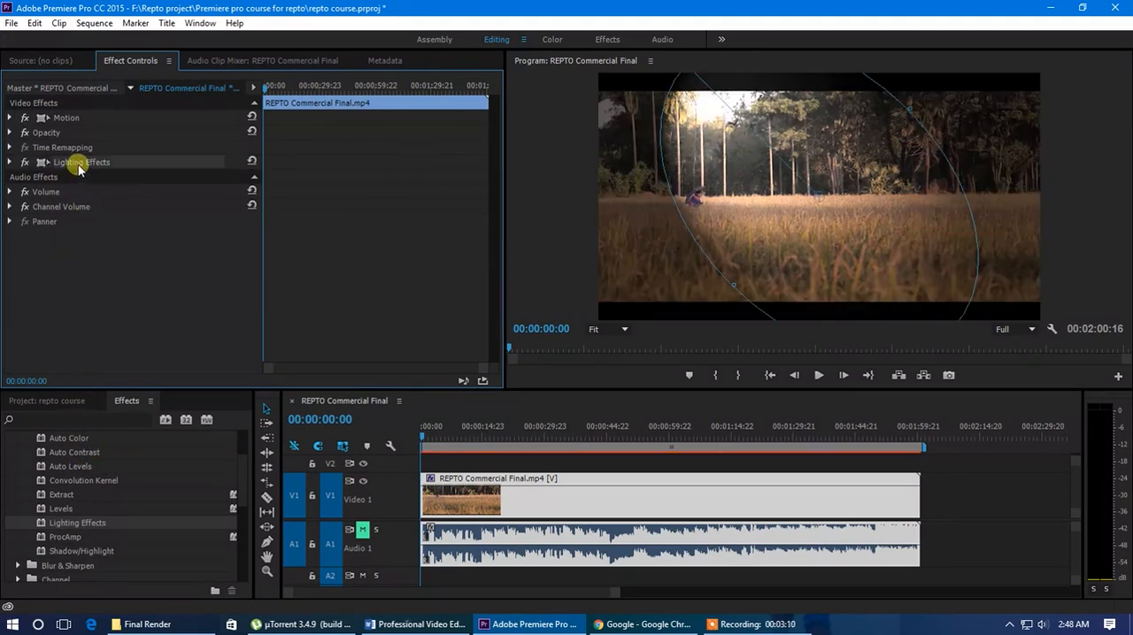
click(11, 163)
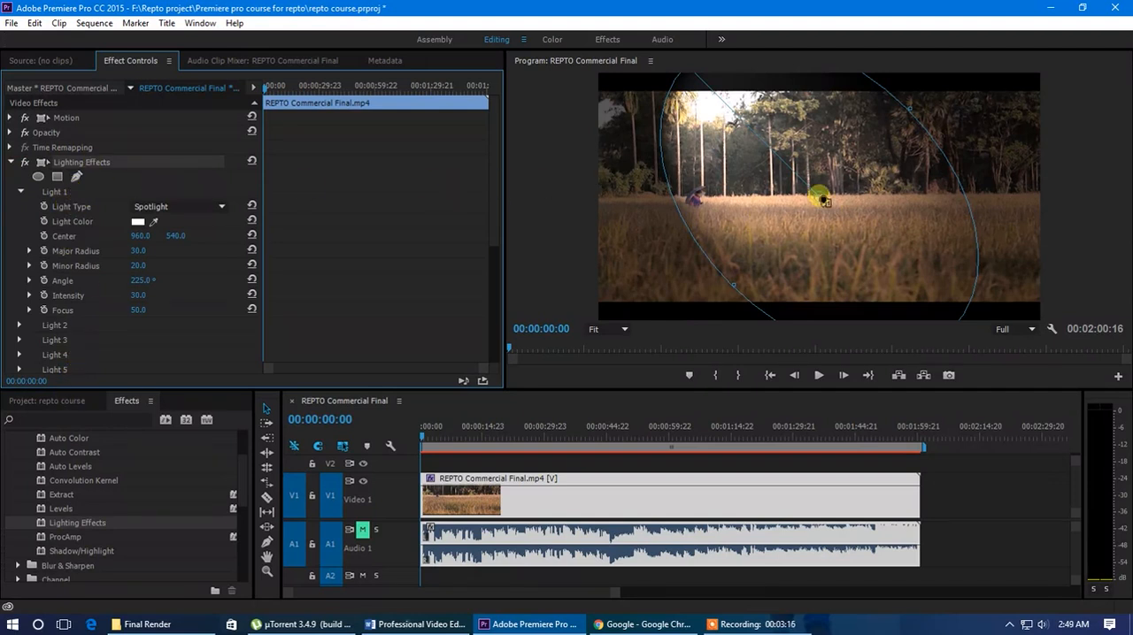
drag(822, 203, 929, 217)
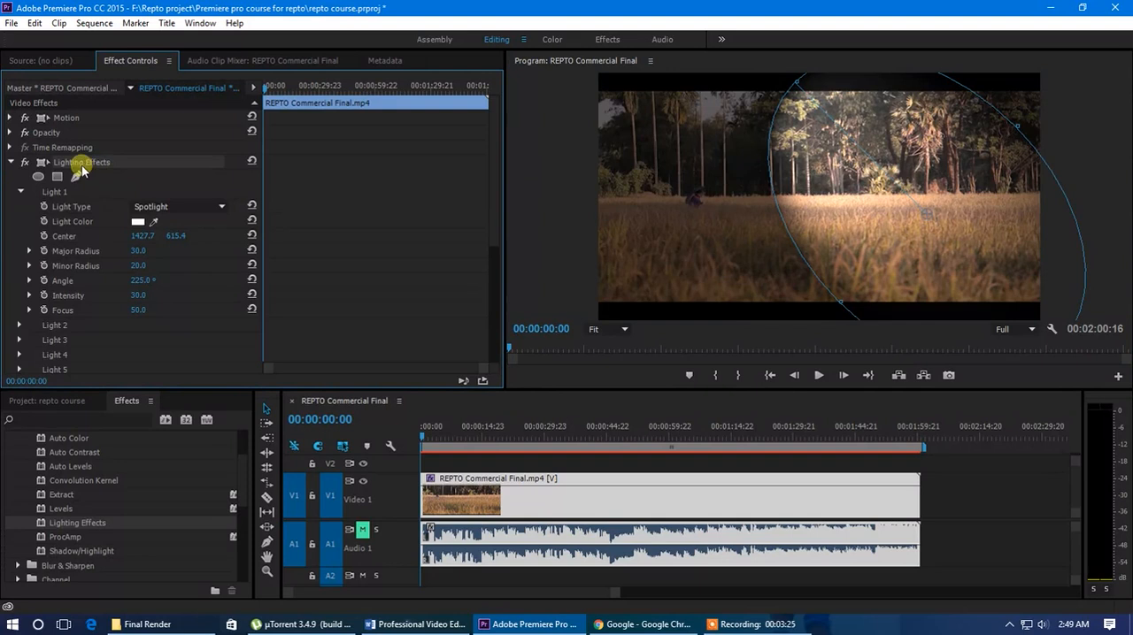
key(Delete)
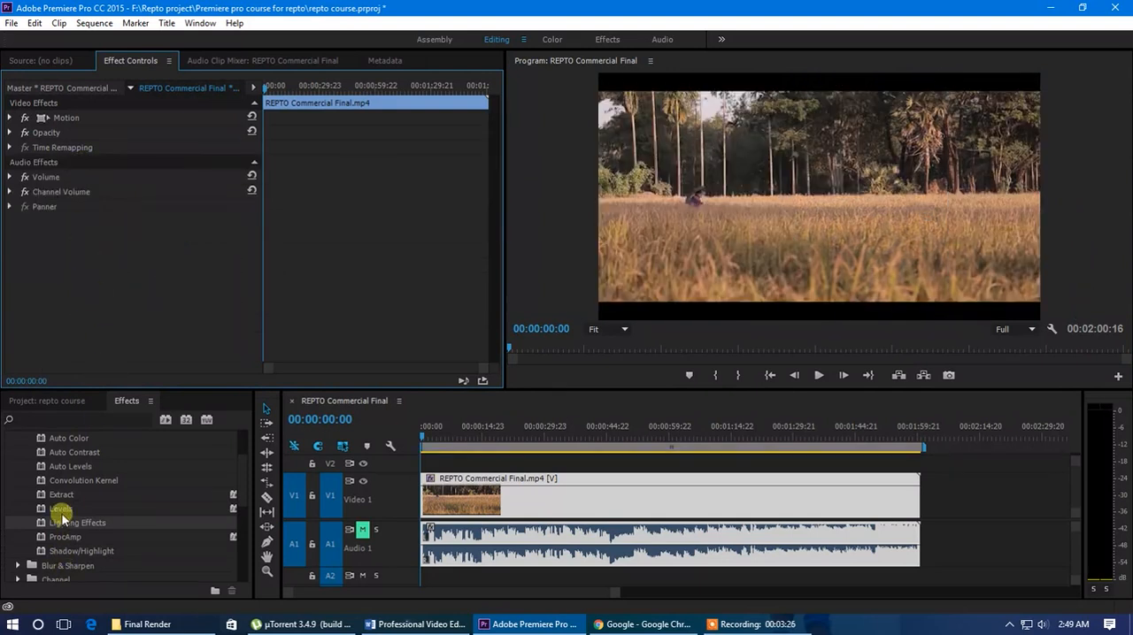
Collapse the Adjust group and look through the Channel group and the other Video Effects categories
scroll(62, 517, up, 2)
click(18, 466)
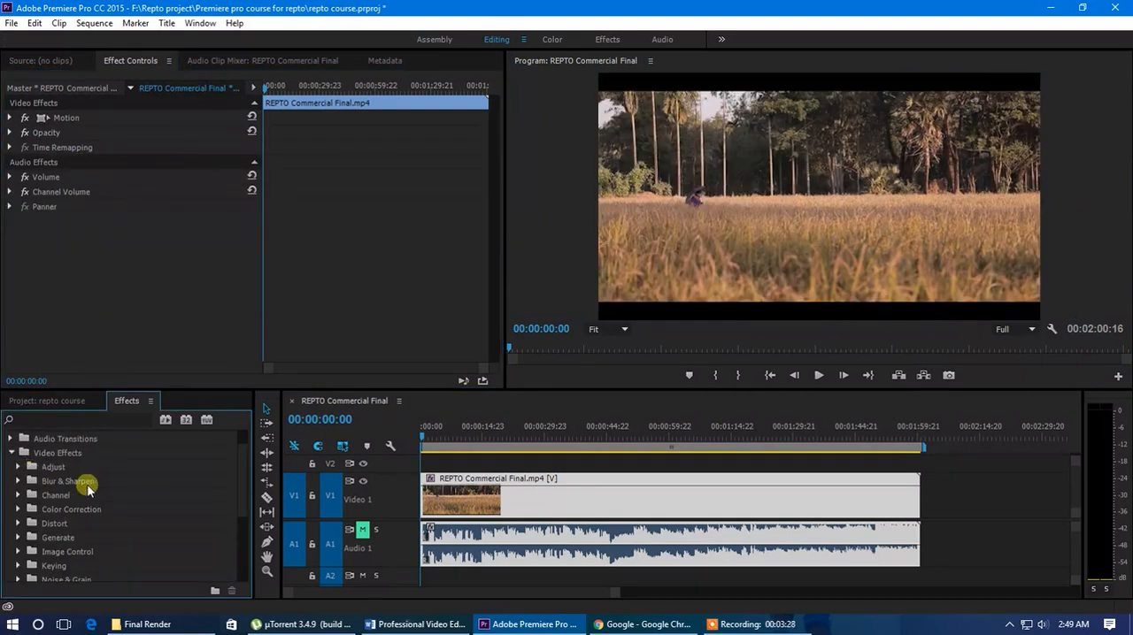
click(20, 496)
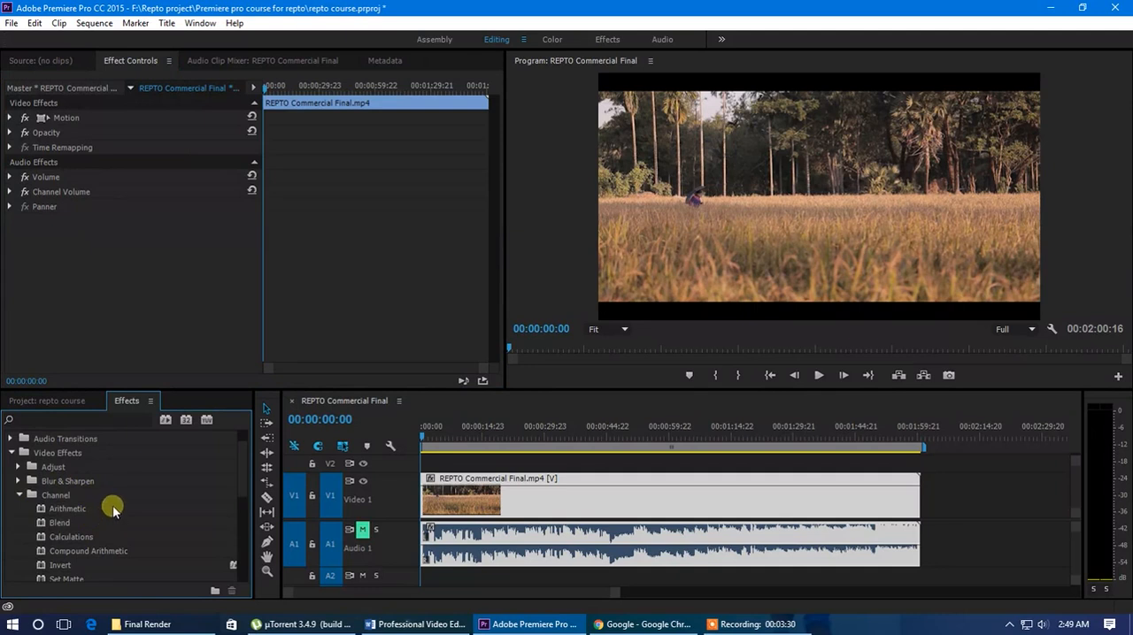
scroll(112, 505, down, 3)
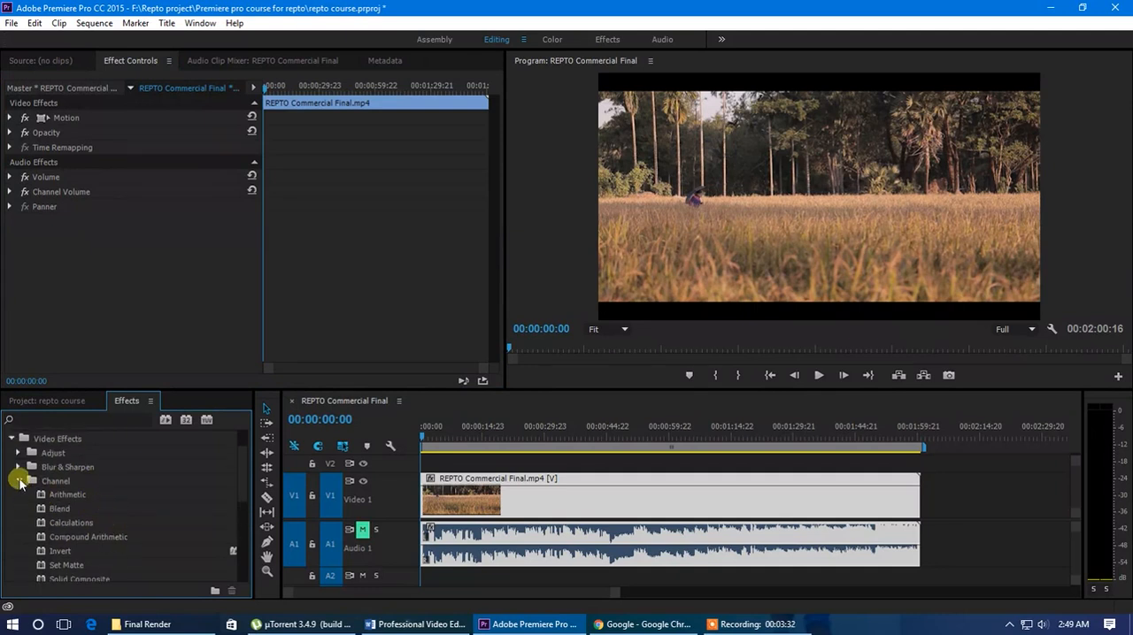
scroll(62, 549, down, 1)
click(17, 467)
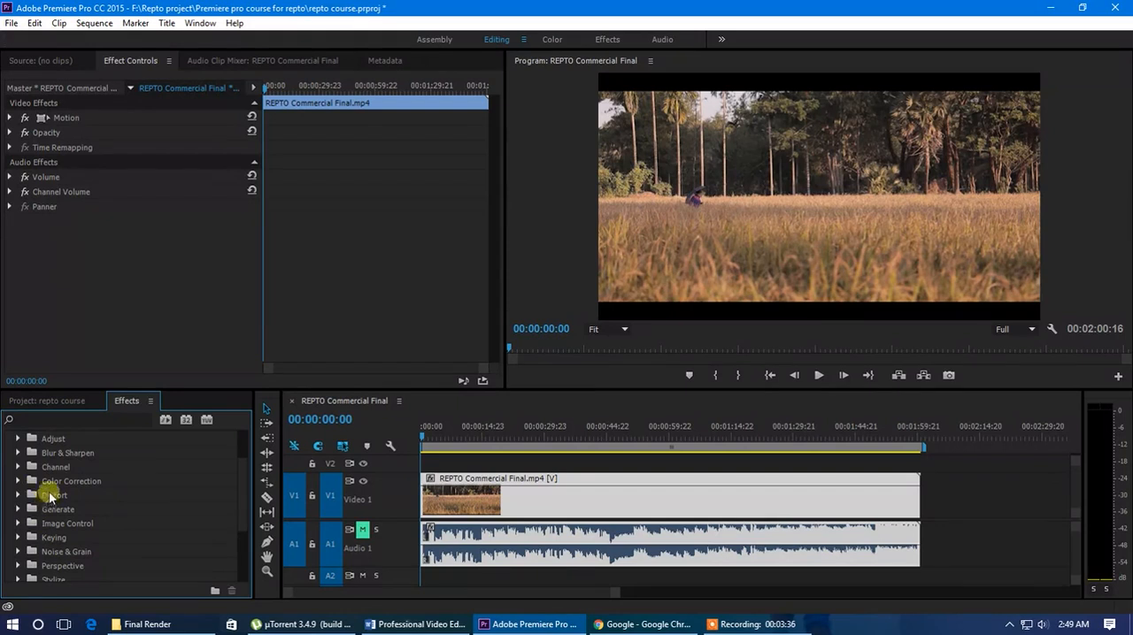
scroll(98, 517, down, 2)
scroll(97, 518, up, 2)
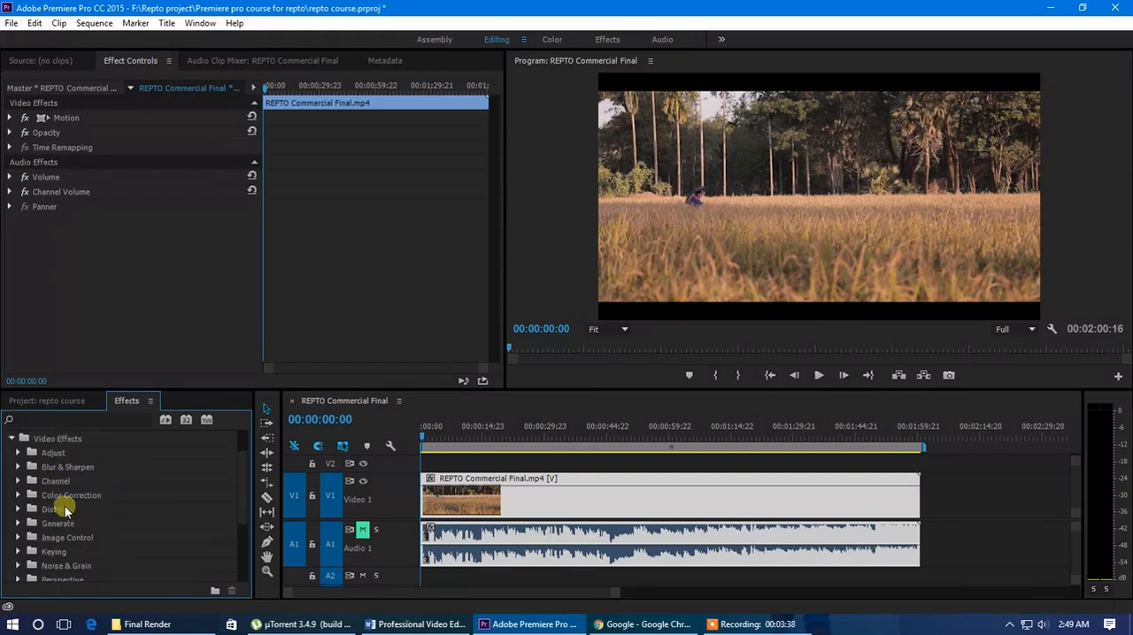
Apply Brightness & Contrast from the Color Correction group to the Video 1 clip with Brightness 17 and Contrast 12
click(18, 494)
scroll(93, 501, down, 3)
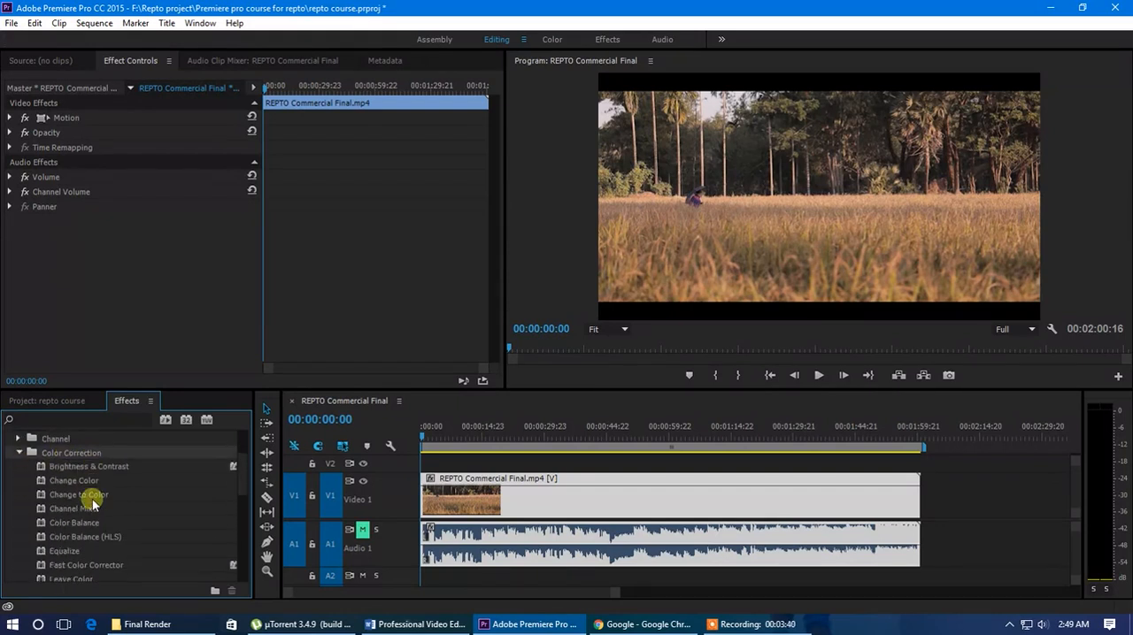
drag(91, 470, 461, 506)
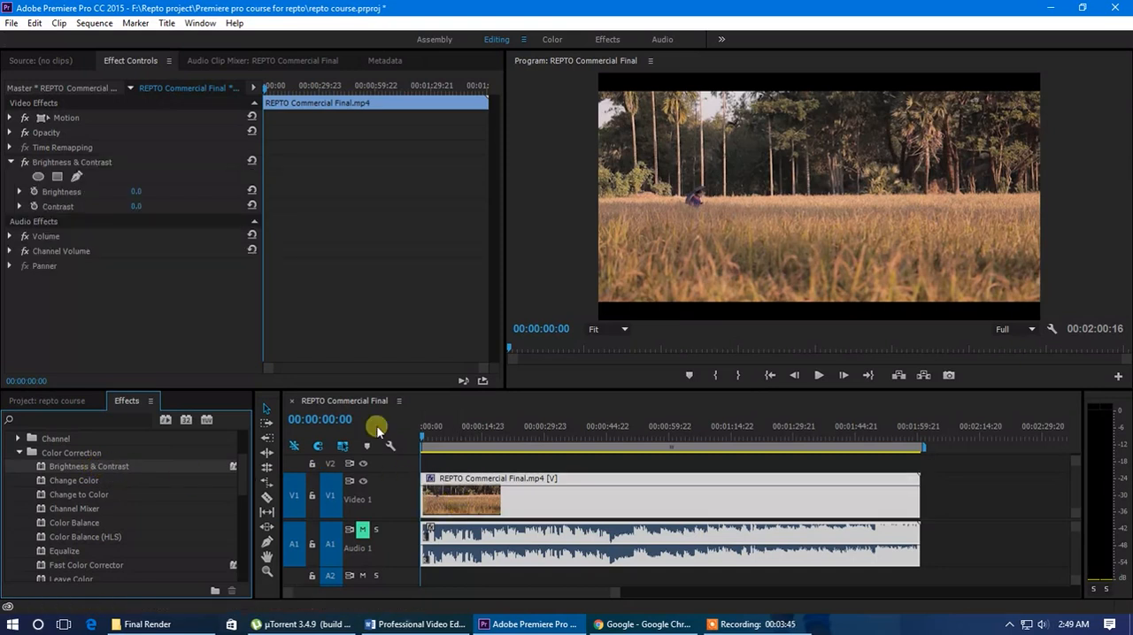
mouse_move(142, 193)
mouse_down()
mouse_move(166, 195)
mouse_move(151, 210)
mouse_up()
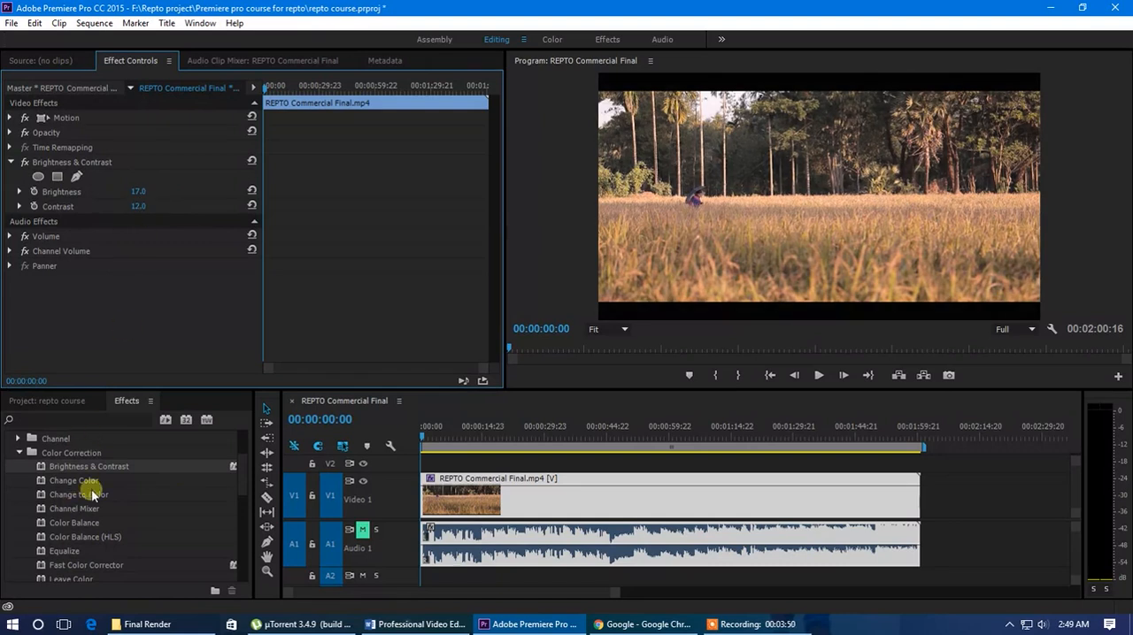
Apply the Change Color effect to the Video 1 clip and sample the field's golden tone as Color To Change
drag(84, 485, 460, 500)
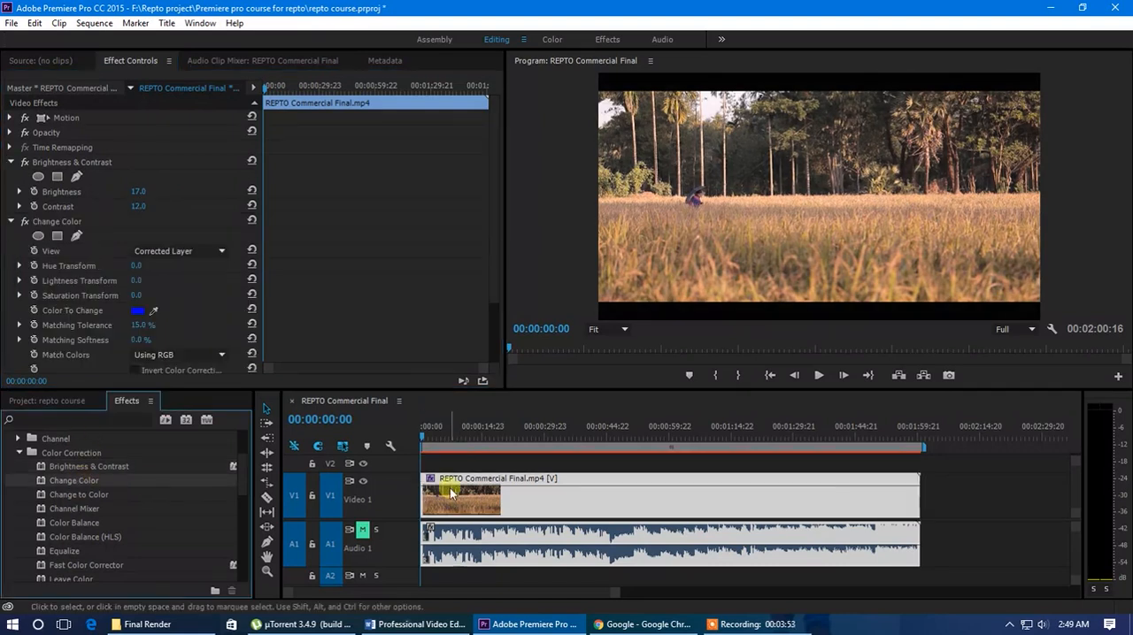
scroll(177, 270, down, 1)
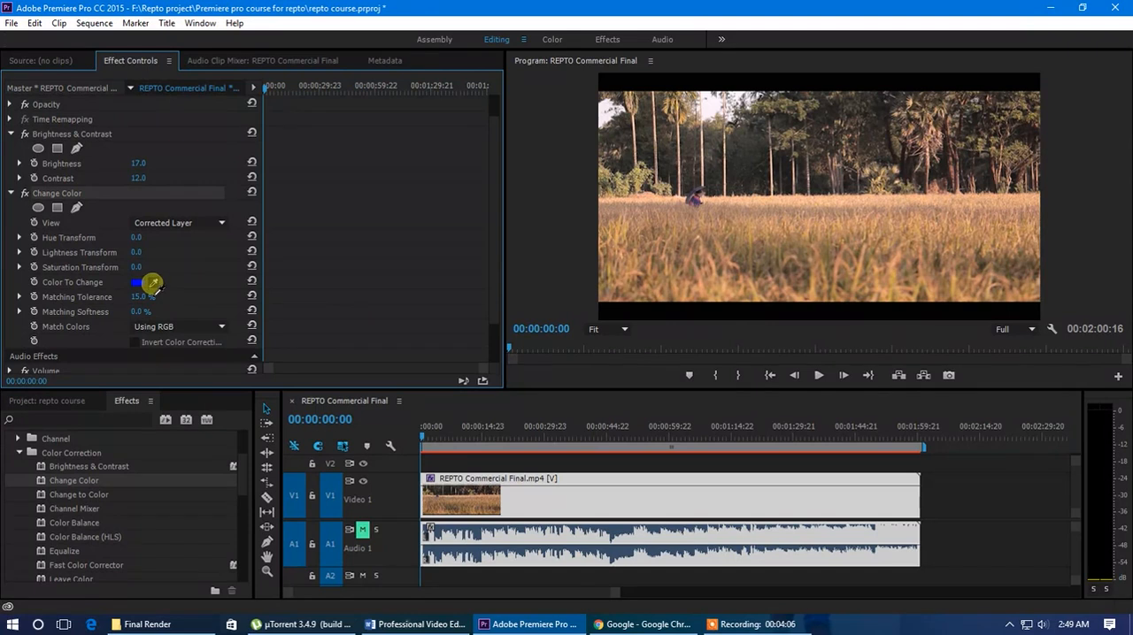
drag(153, 283, 832, 283)
Try Change Color with Hue Transform 70 and Lightness Transform 19, and remove the effect from the clip
drag(136, 238, 158, 253)
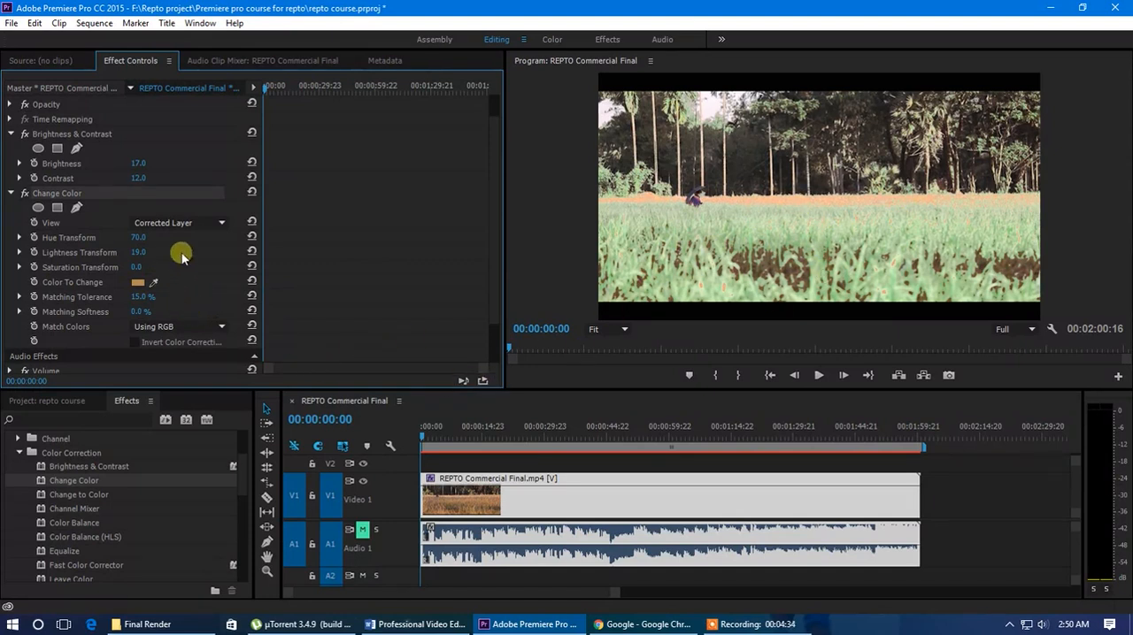
drag(138, 297, 157, 266)
key(Delete)
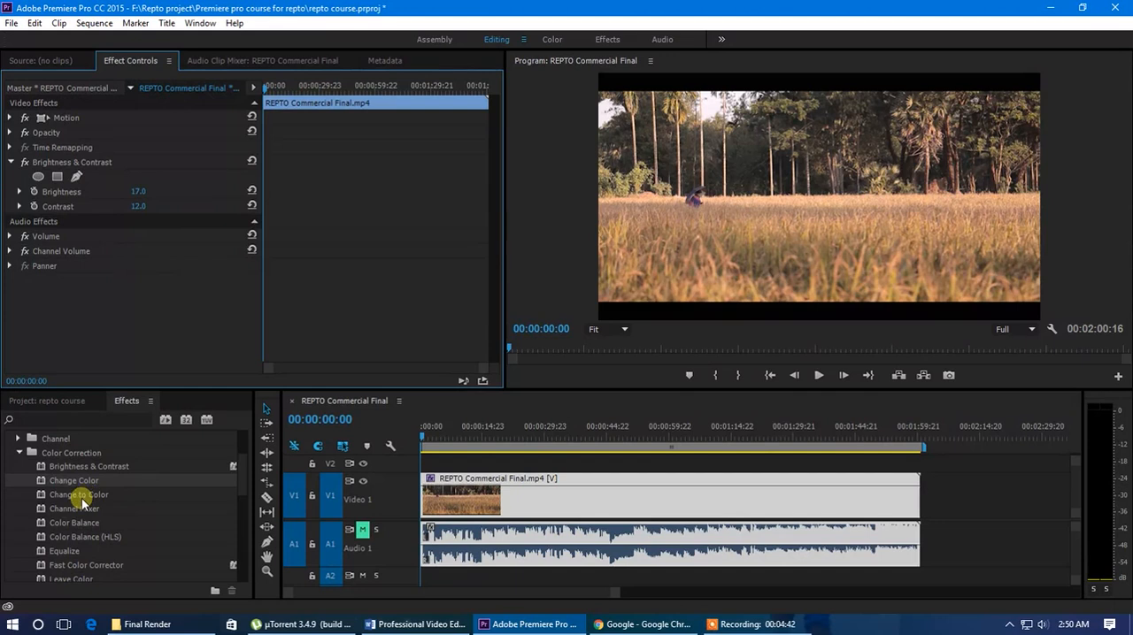
Try Color Balance on the clip with Shadow Red 43, Shadow Green 80, Shadow Blue 73 and Midtone Red 36, and remove the effect
drag(75, 527, 475, 510)
scroll(172, 253, down, 1)
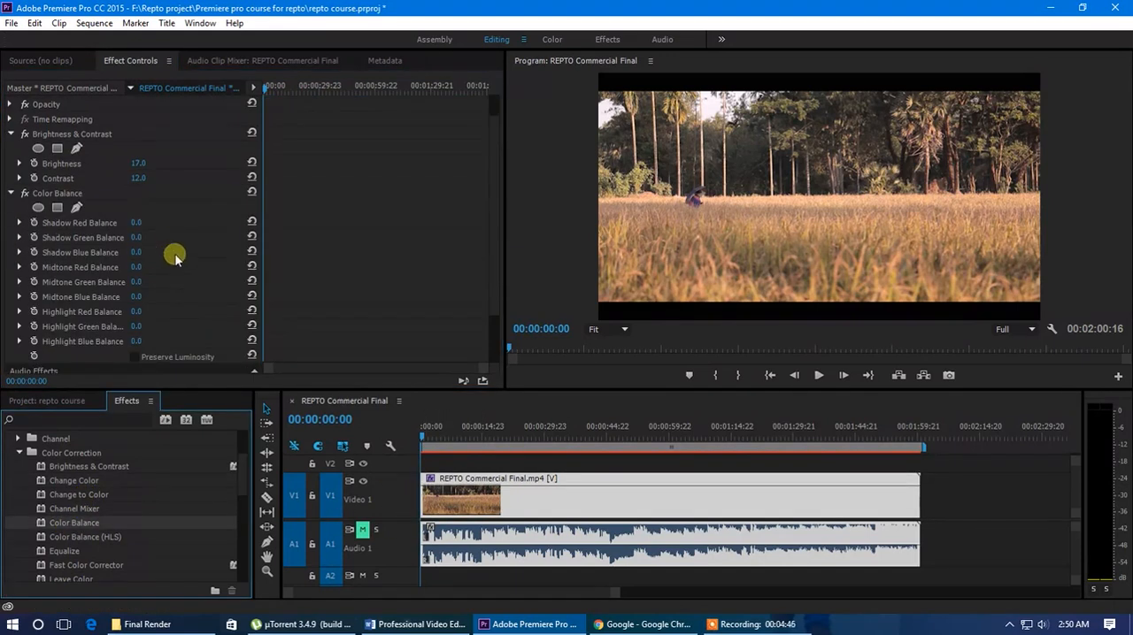
drag(144, 227, 164, 266)
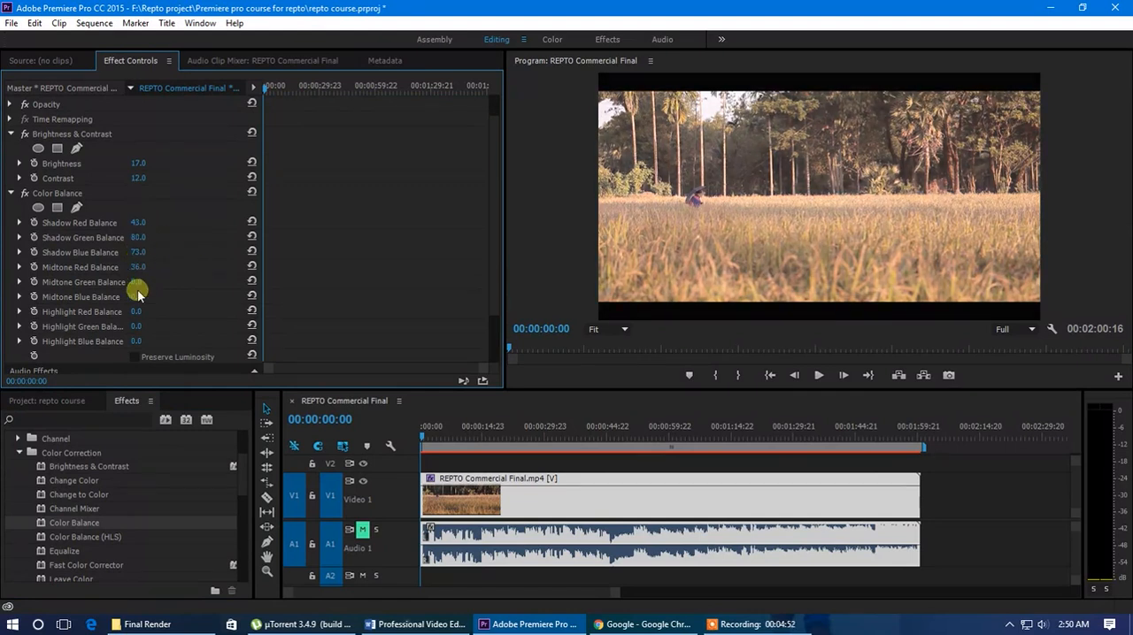
click(61, 192)
key(Delete)
Apply the Equalize effect to the Video 1 clip with Photoshop Style and Amount to Equalize at 100%
scroll(96, 516, down, 4)
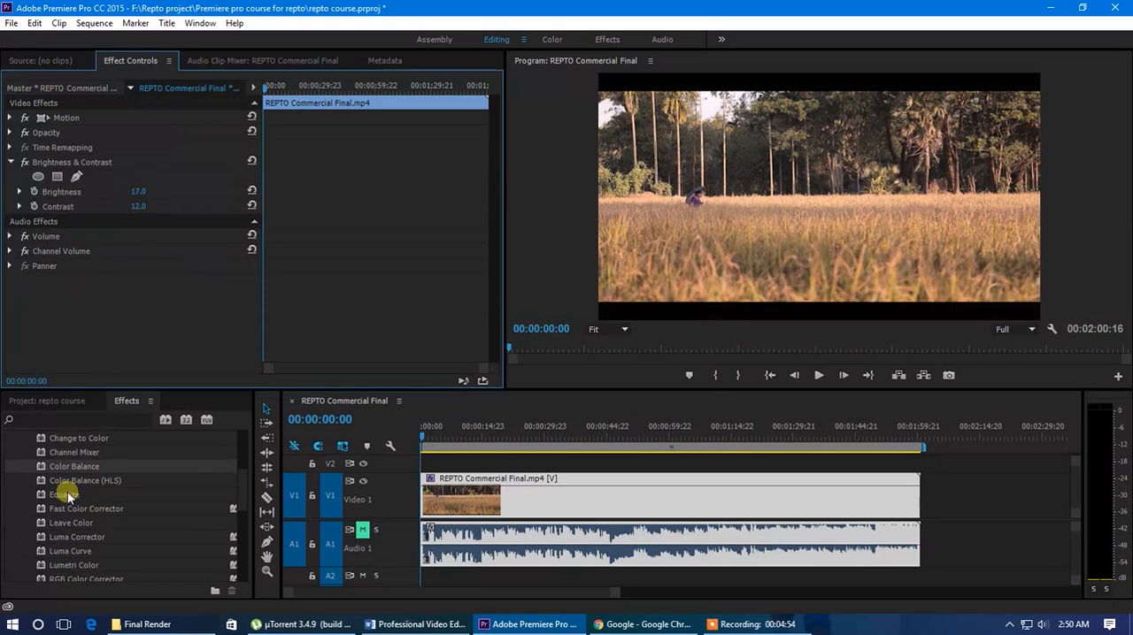
drag(67, 498, 425, 478)
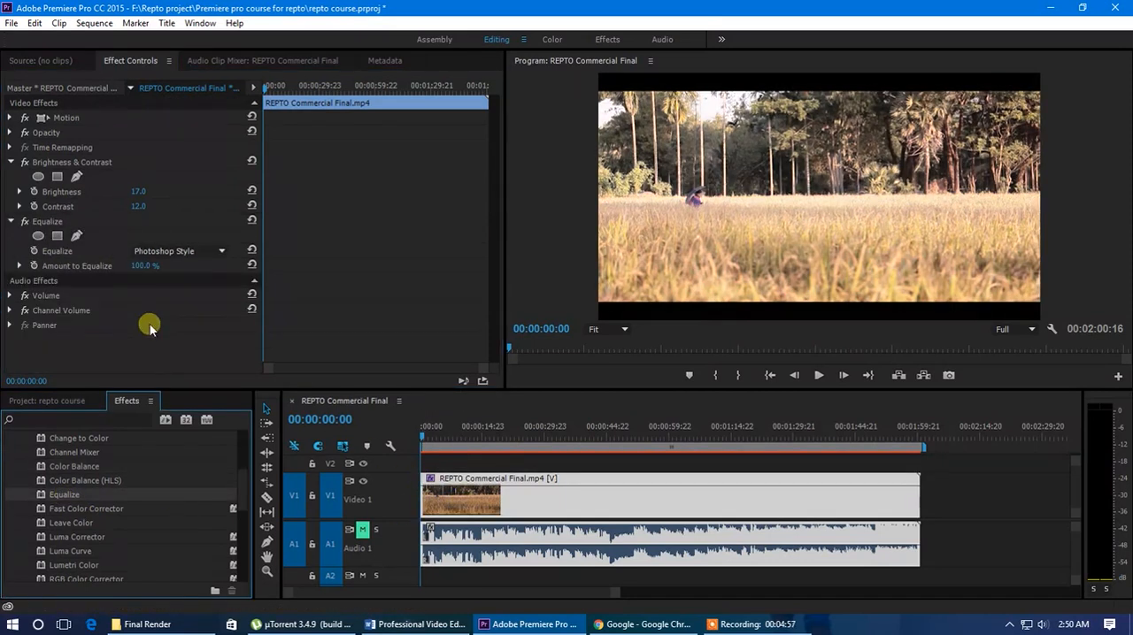
click(189, 253)
click(189, 257)
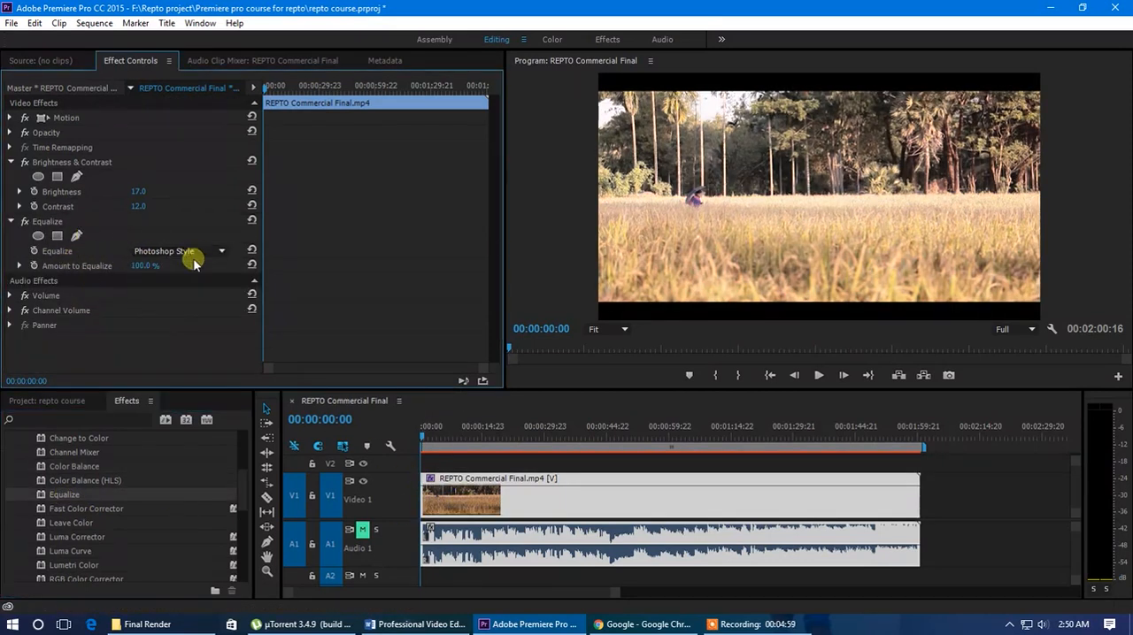
click(19, 265)
drag(233, 296, 283, 297)
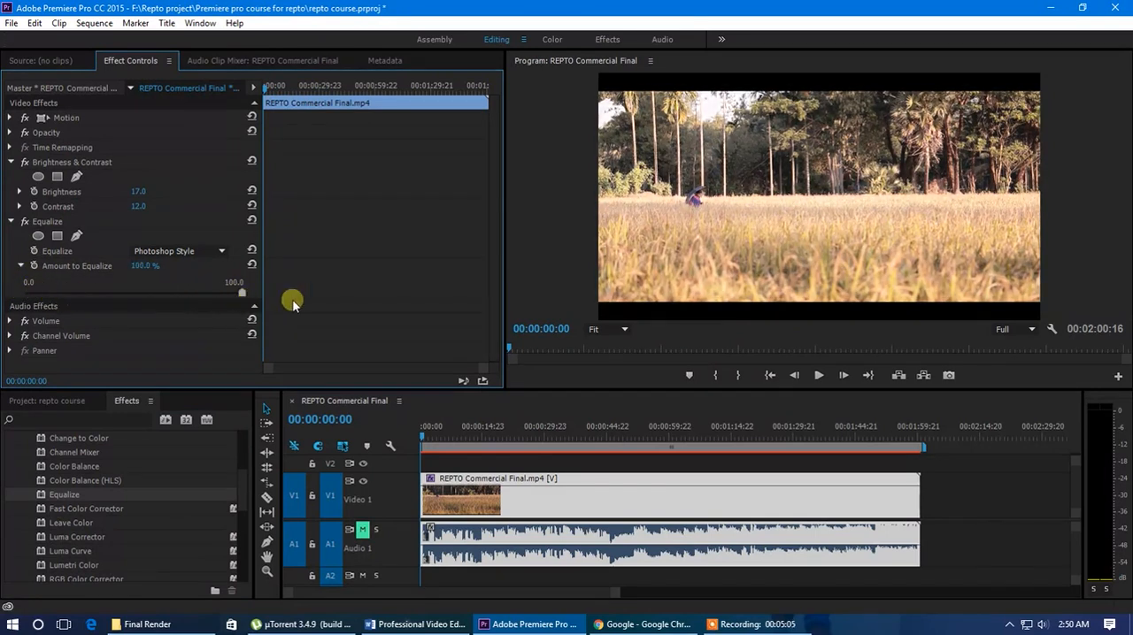
Try Equalize in RGB, Brightness and Photoshop Style modes with reduced amounts, including 60.6%, and remove the effect
click(181, 252)
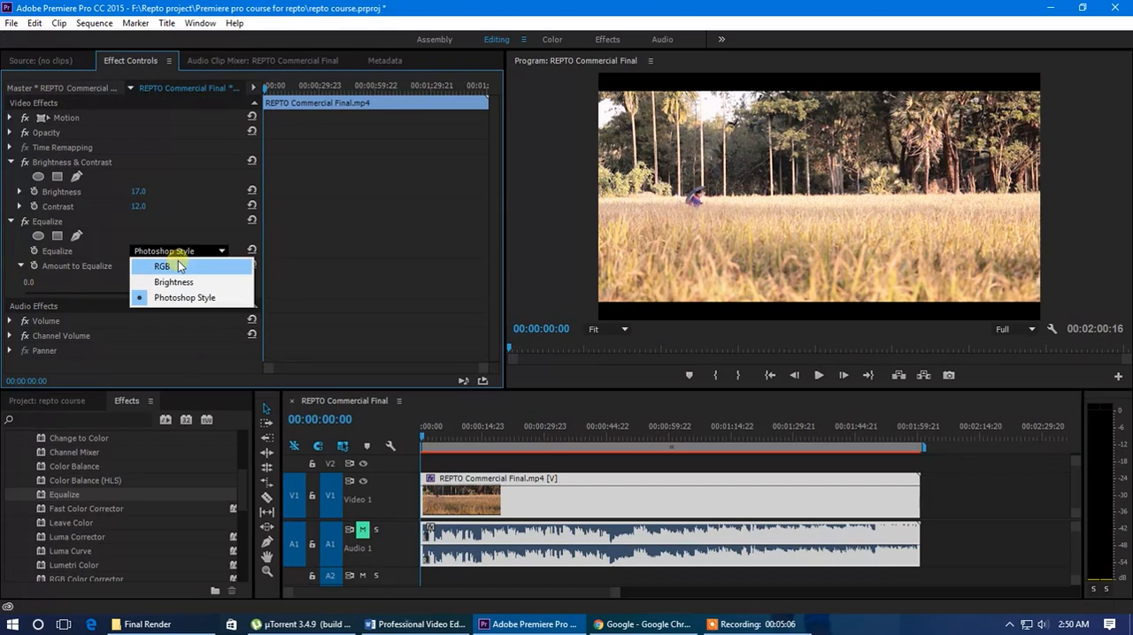
click(162, 265)
mouse_move(154, 294)
mouse_down()
mouse_move(51, 291)
mouse_move(218, 288)
mouse_move(89, 298)
mouse_move(159, 296)
mouse_move(149, 297)
mouse_up()
click(184, 251)
click(192, 283)
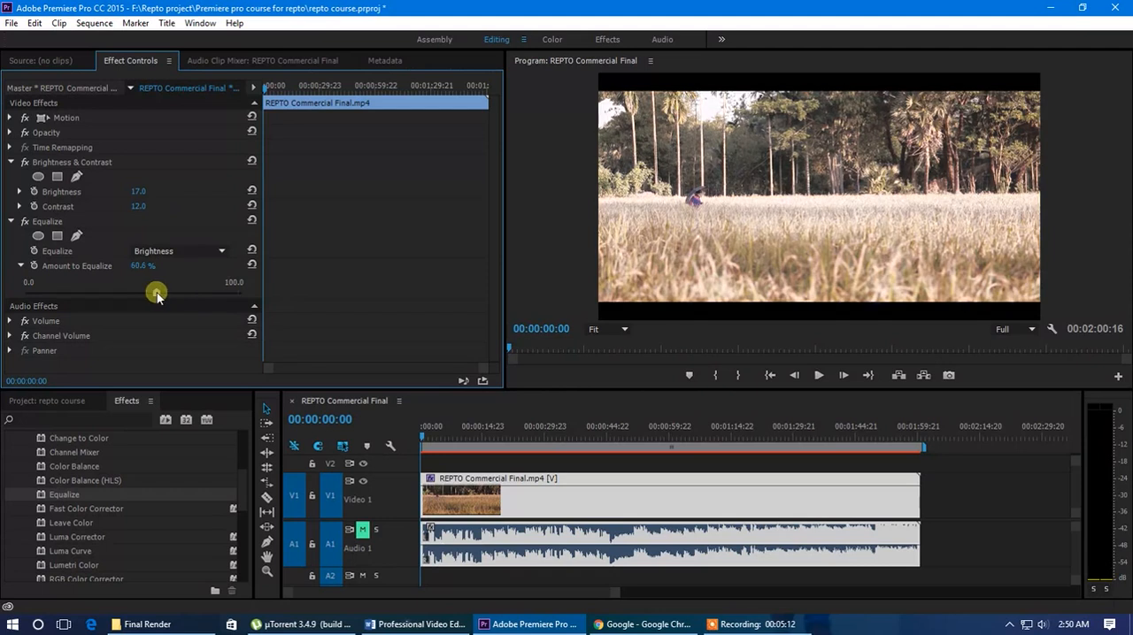
click(177, 251)
click(174, 297)
drag(156, 293, 88, 292)
click(53, 223)
key(Delete)
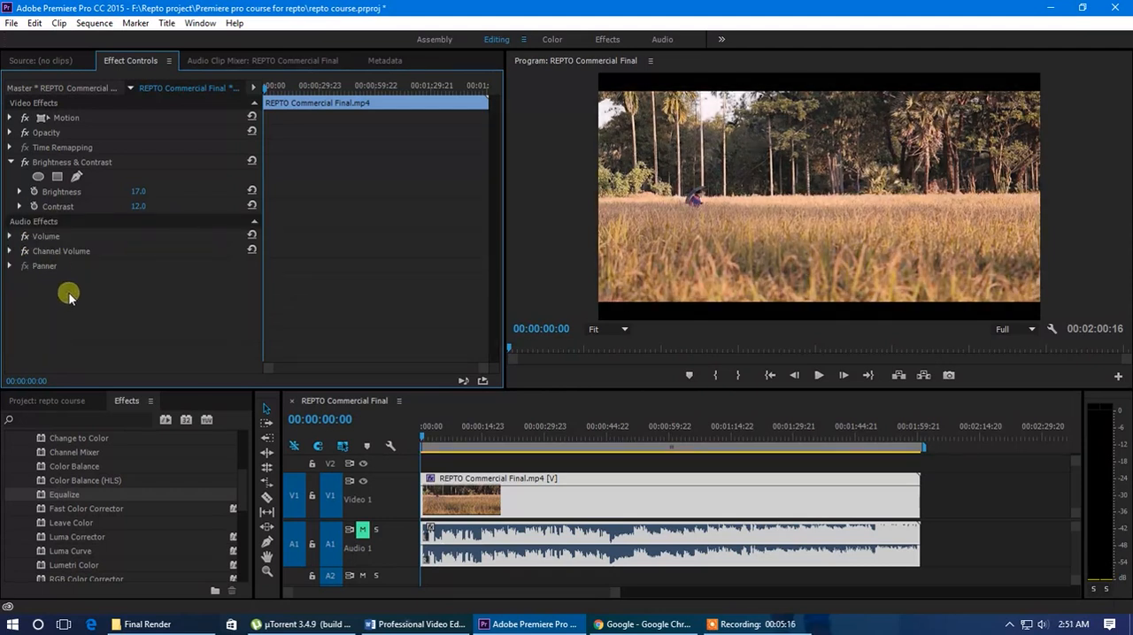
Apply Fast Color Corrector to the Video 1 clip with Hue Angle 58, Balance Magnitude 13, Balance Gain 20 and Balance Angle 28.6
scroll(90, 503, down, 1)
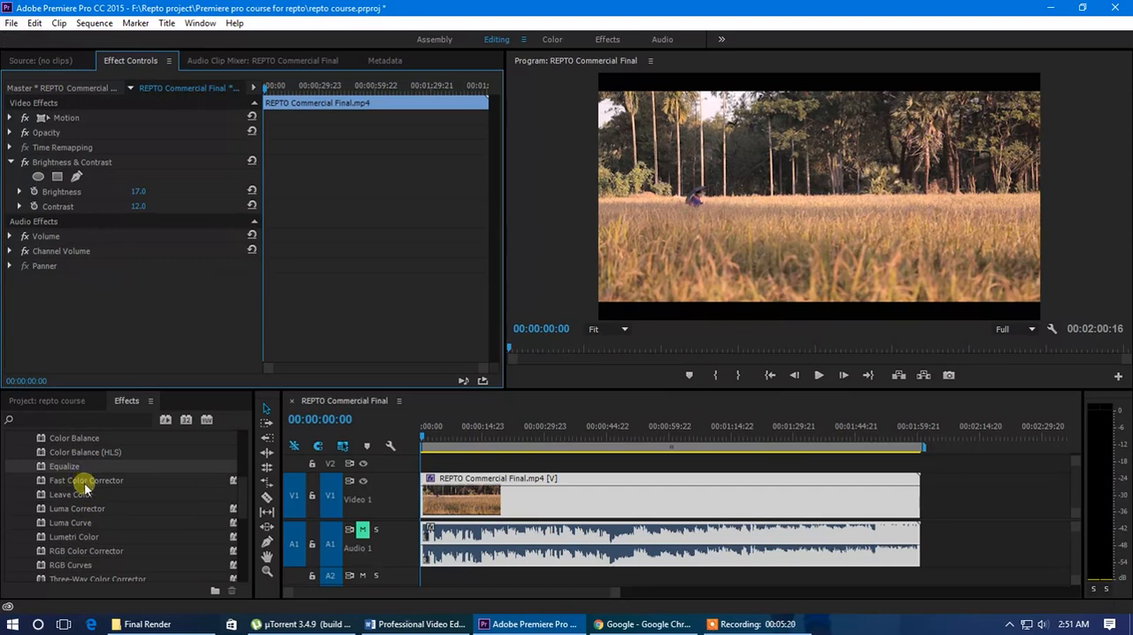
drag(84, 484, 468, 502)
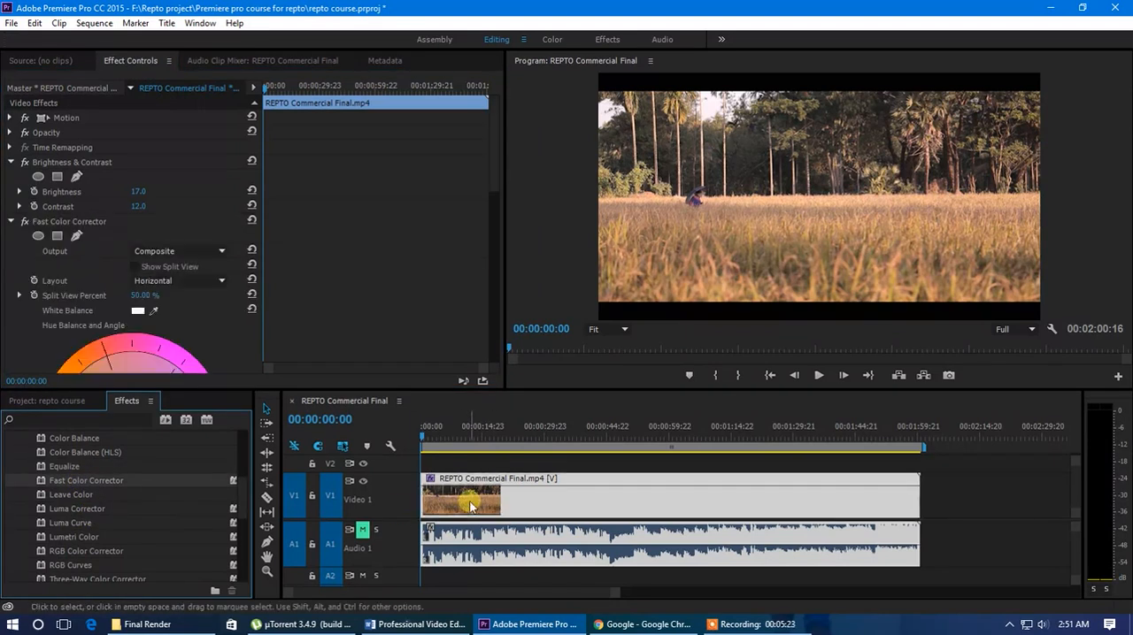
scroll(199, 164, down, 3)
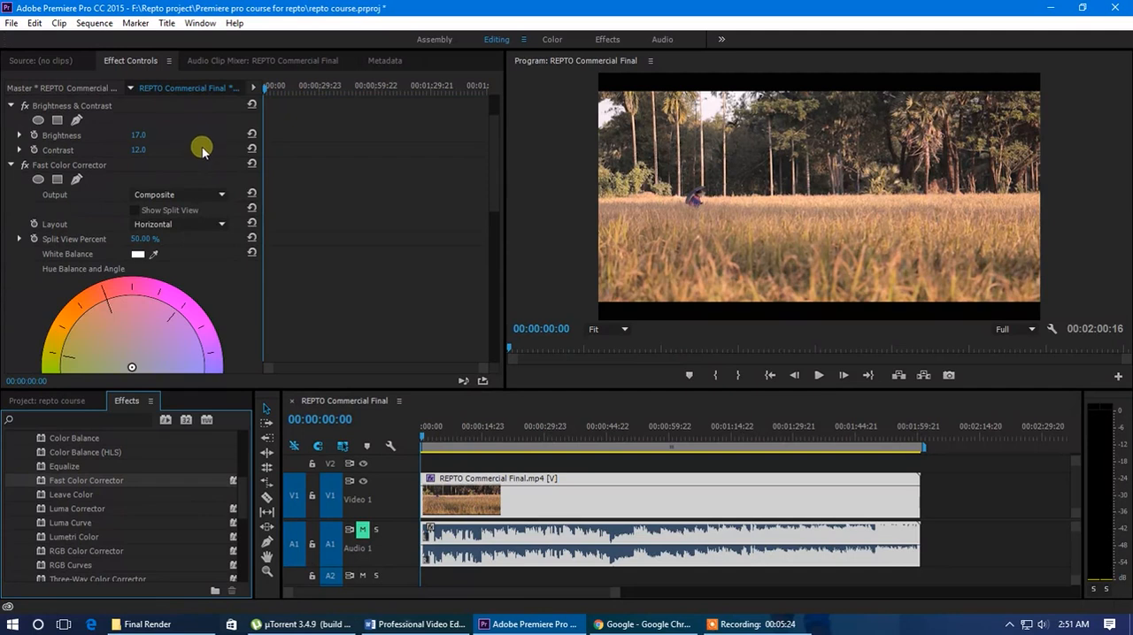
click(102, 181)
scroll(77, 214, down, 4)
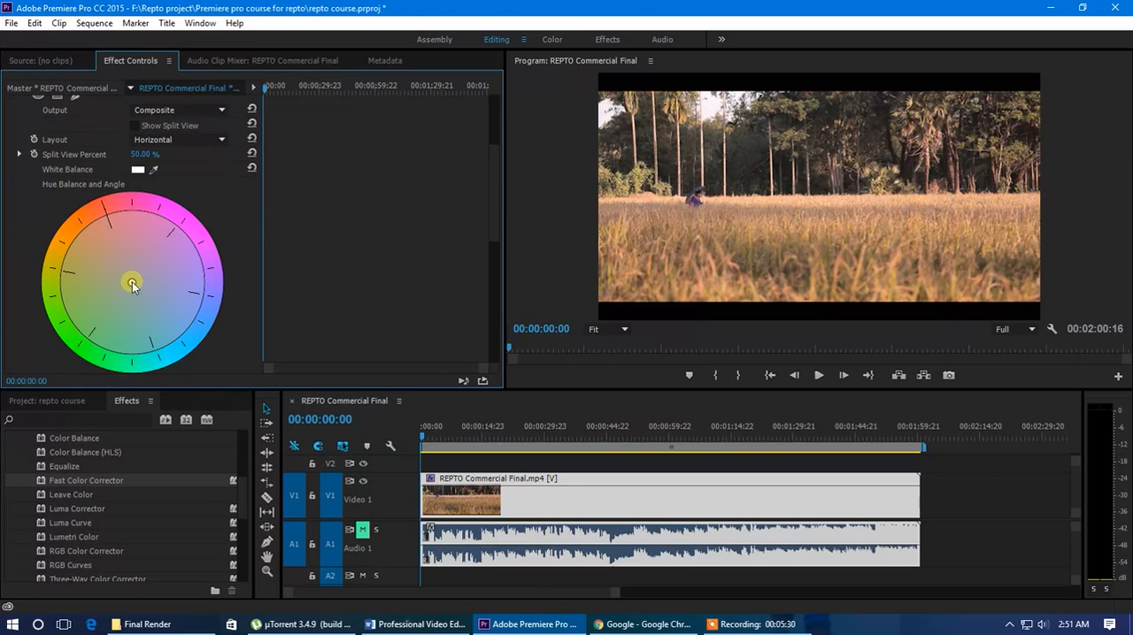
mouse_move(142, 276)
mouse_down()
mouse_move(169, 213)
mouse_move(148, 257)
mouse_move(167, 306)
mouse_move(147, 332)
mouse_move(116, 324)
mouse_move(88, 285)
mouse_move(99, 251)
mouse_move(96, 298)
mouse_move(124, 316)
mouse_move(155, 292)
mouse_move(152, 260)
mouse_move(115, 259)
mouse_move(190, 373)
mouse_move(71, 340)
mouse_move(75, 318)
mouse_move(134, 290)
mouse_up()
scroll(150, 285, down, 4)
drag(135, 211, 178, 223)
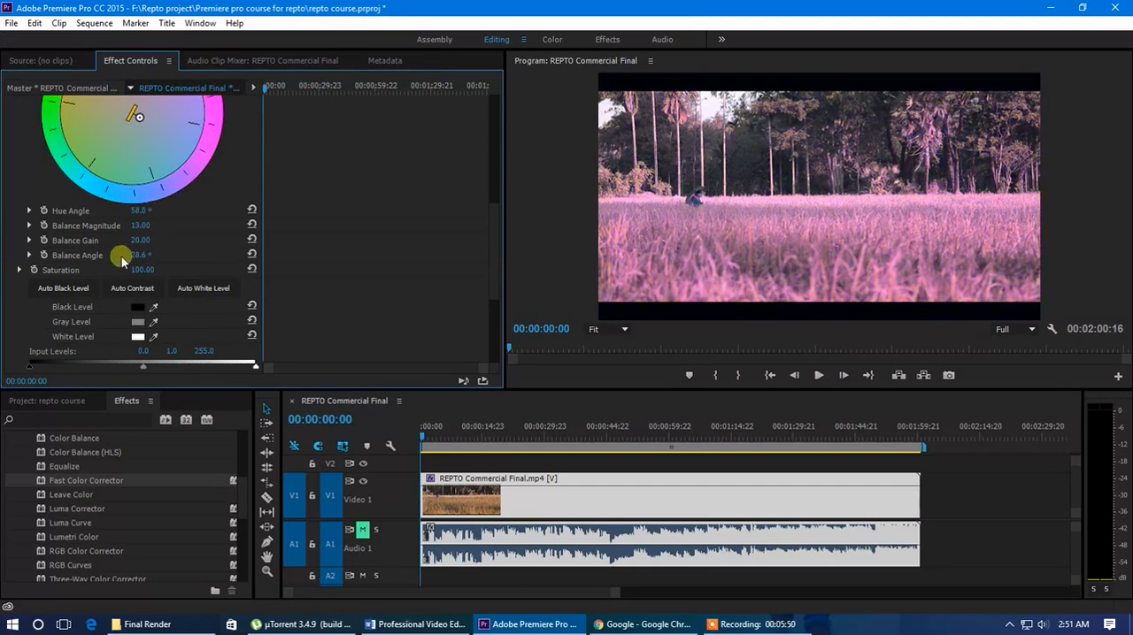
Adjust the Input Black Level of the Fast Color Corrector effect
scroll(89, 276, down, 2)
scroll(88, 316, down, 1)
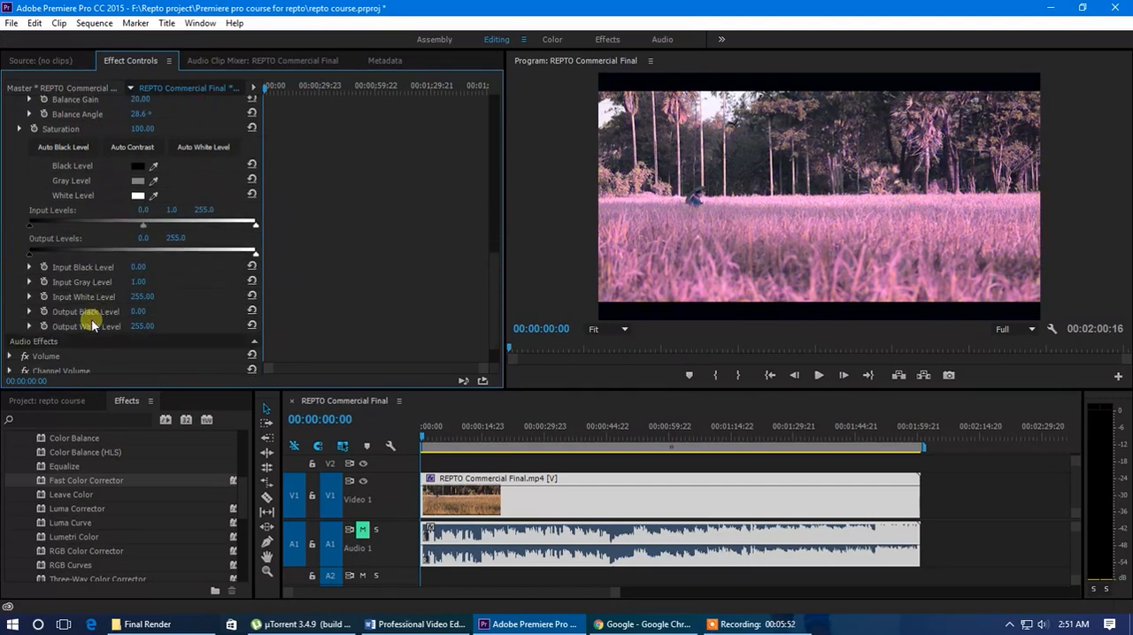
mouse_move(139, 265)
mouse_down()
mouse_move(157, 277)
mouse_move(135, 276)
mouse_up()
scroll(62, 285, up, 8)
scroll(60, 200, up, 3)
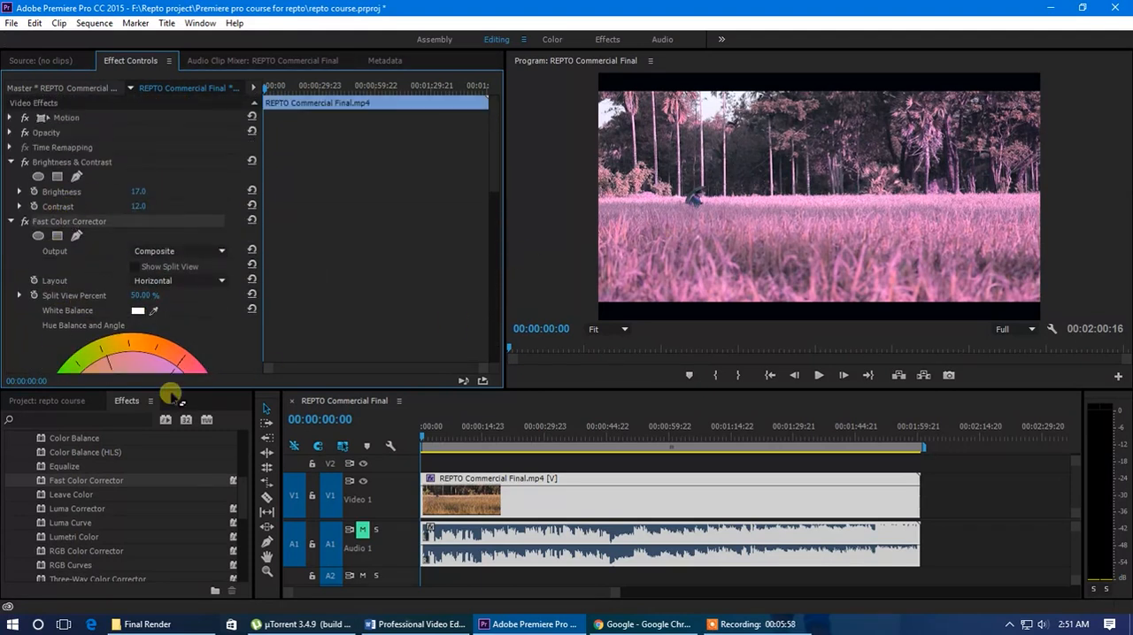
Shift the Fast Color Corrector's wheel balance to Balance Magnitude 100, Balance Gain 1 and Balance Angle -15.1
scroll(182, 354, down, 2)
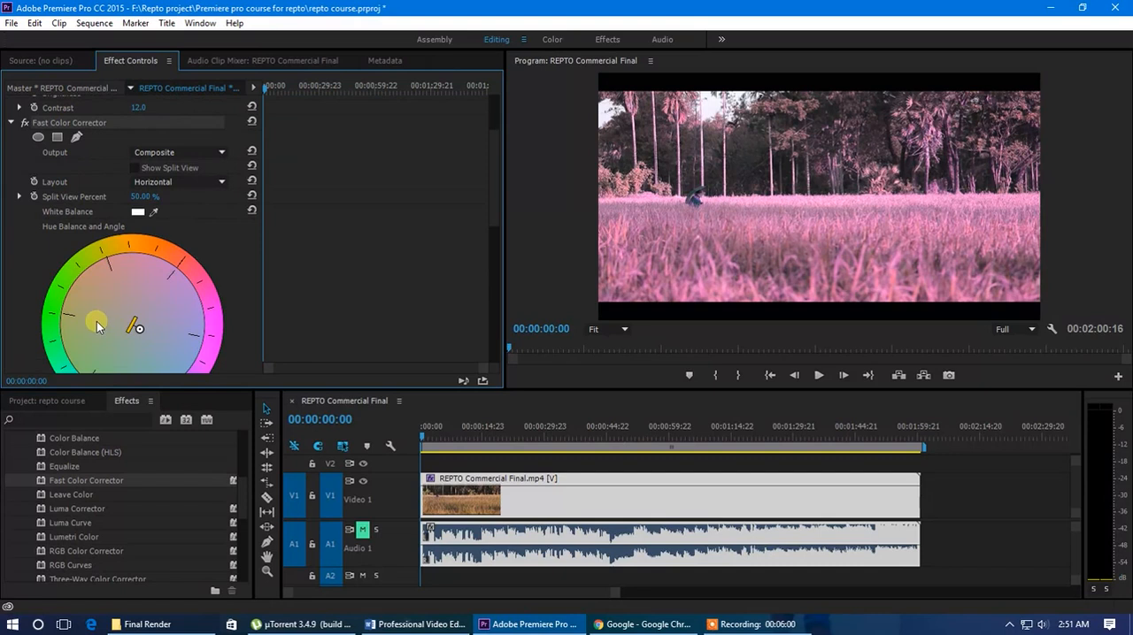
drag(139, 328, 203, 310)
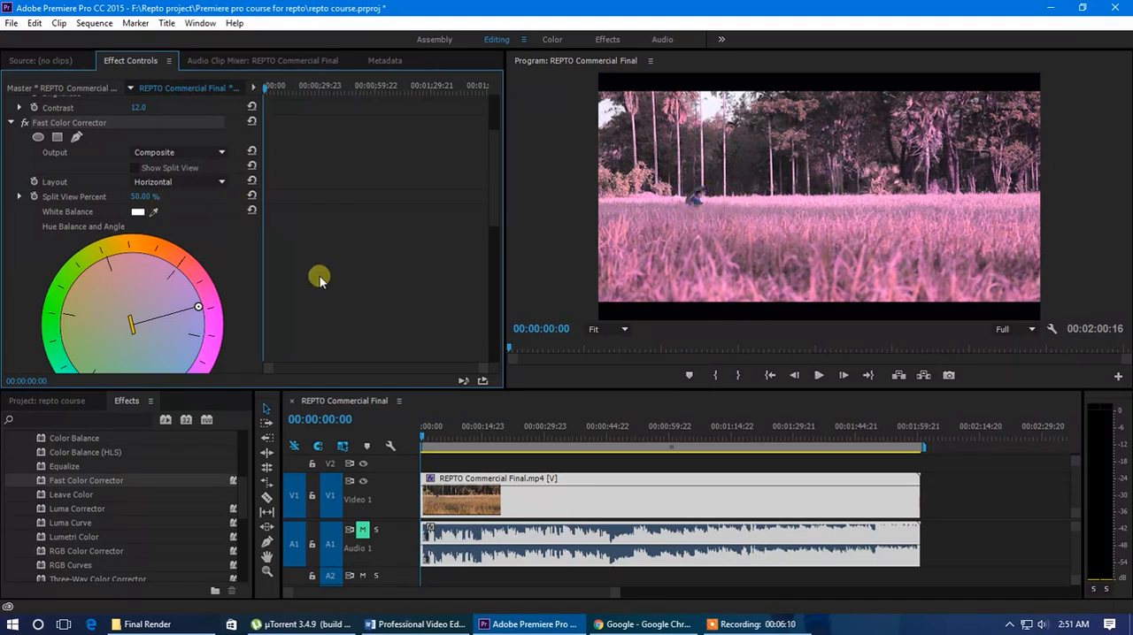
key(ctrl+s)
scroll(209, 255, down, 2)
scroll(209, 255, down, 3)
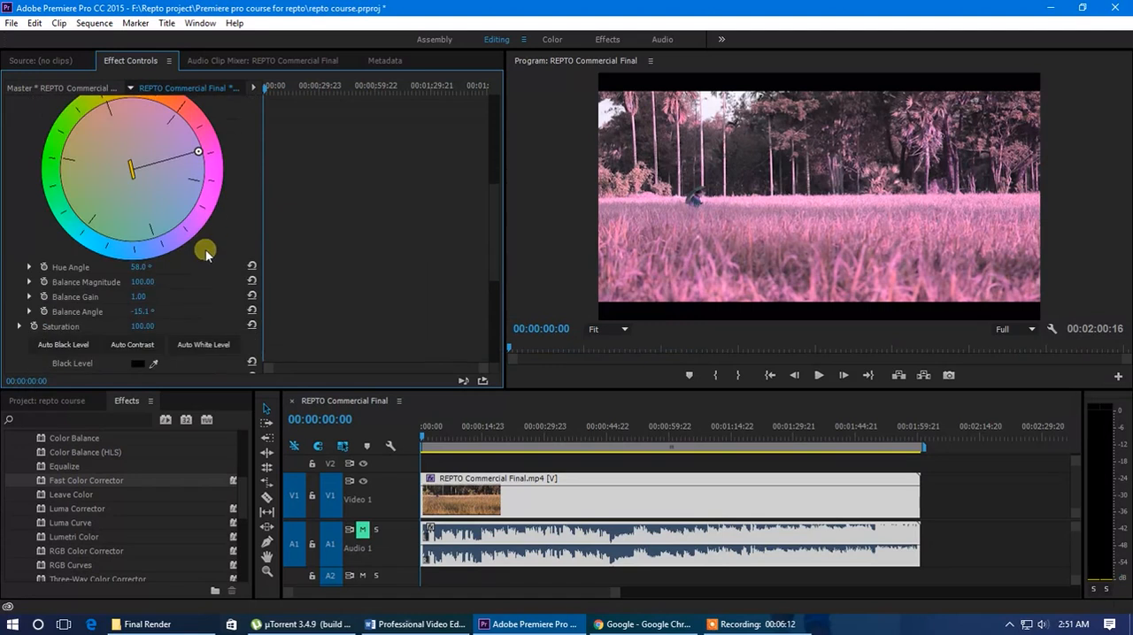
scroll(179, 253, up, 5)
scroll(199, 306, up, 3)
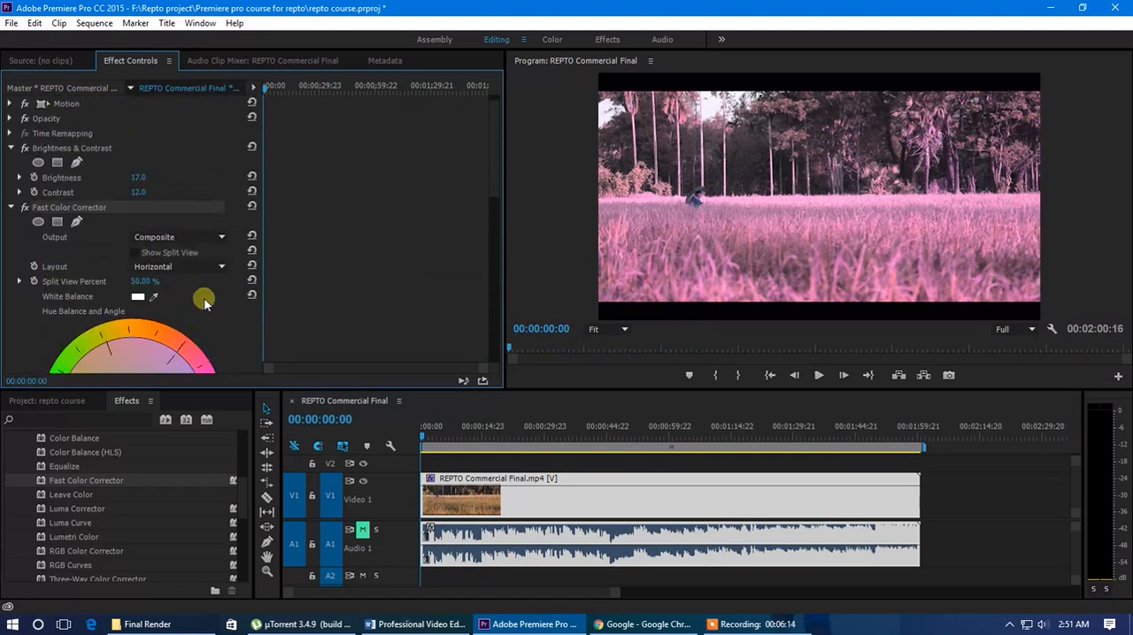
Try an ellipse mask over the person in the field and a 4-point polygon mask on Fast Color Corrector, deleting each mask
click(38, 221)
drag(834, 219, 752, 227)
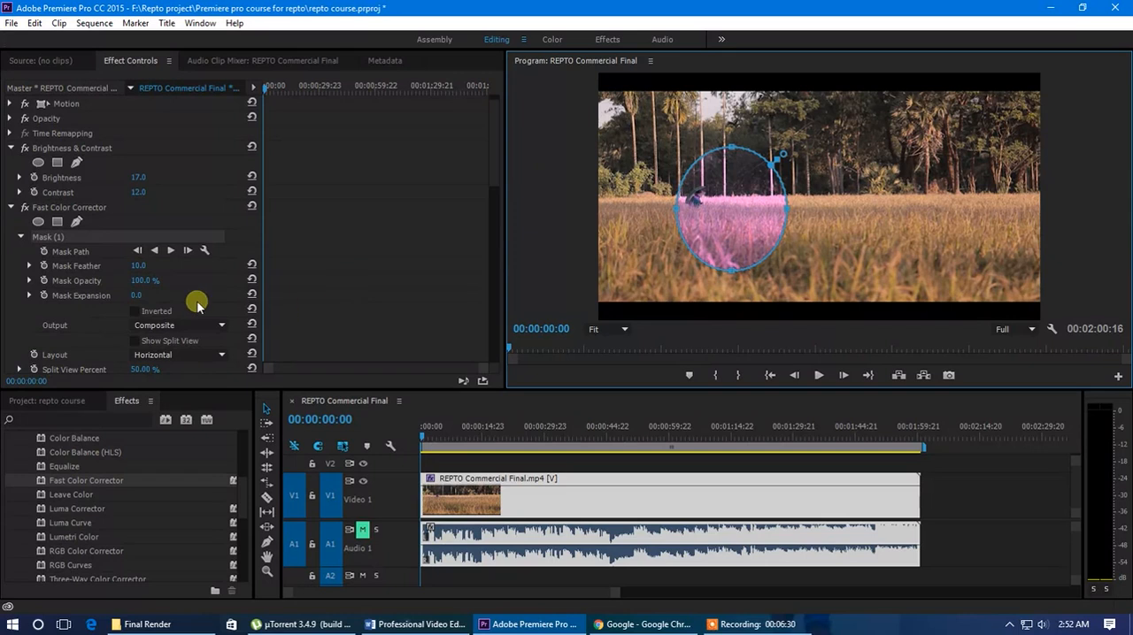
click(65, 237)
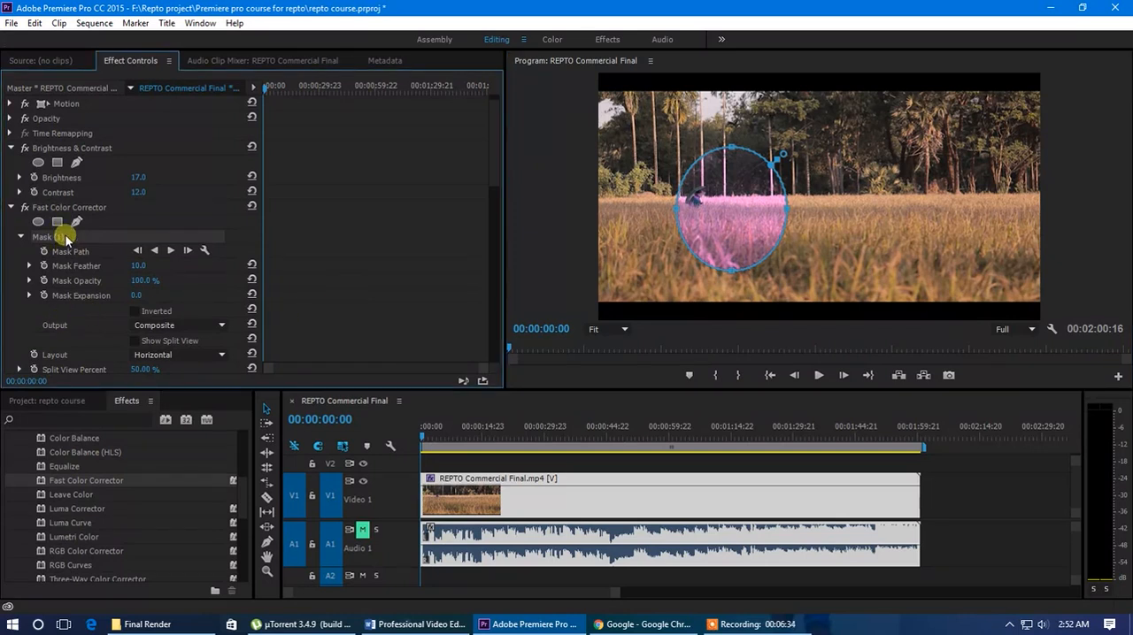
key(ctrl+z)
key(Delete)
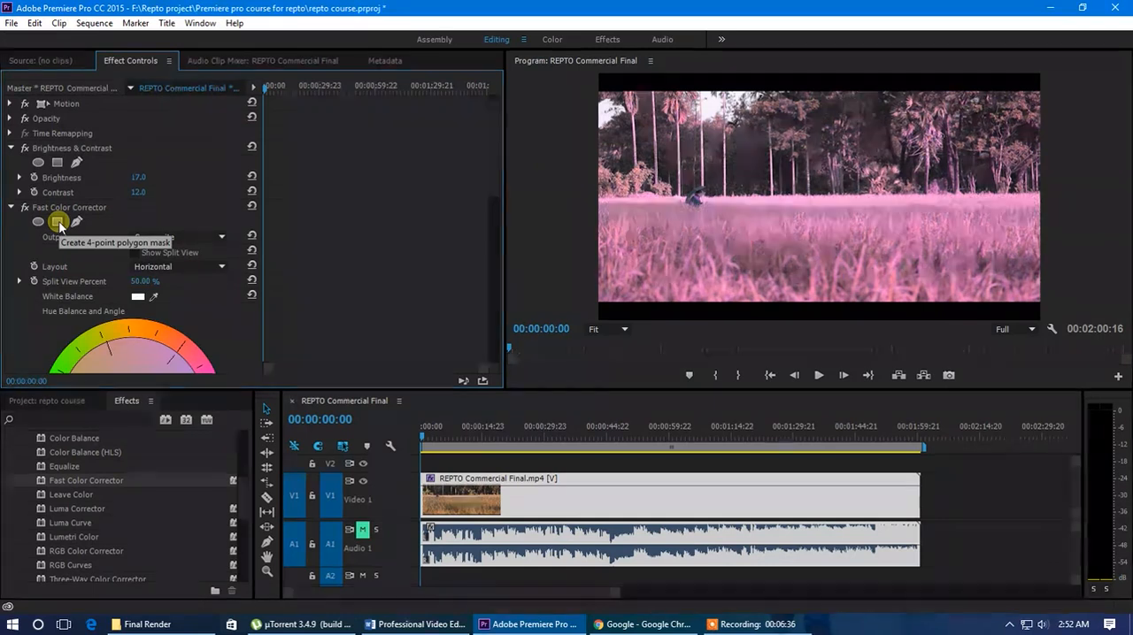
click(56, 222)
key(Delete)
Add an inverted ellipse mask to Fast Color Corrector with Mask Feather 146 and position it over the person in the field
click(38, 221)
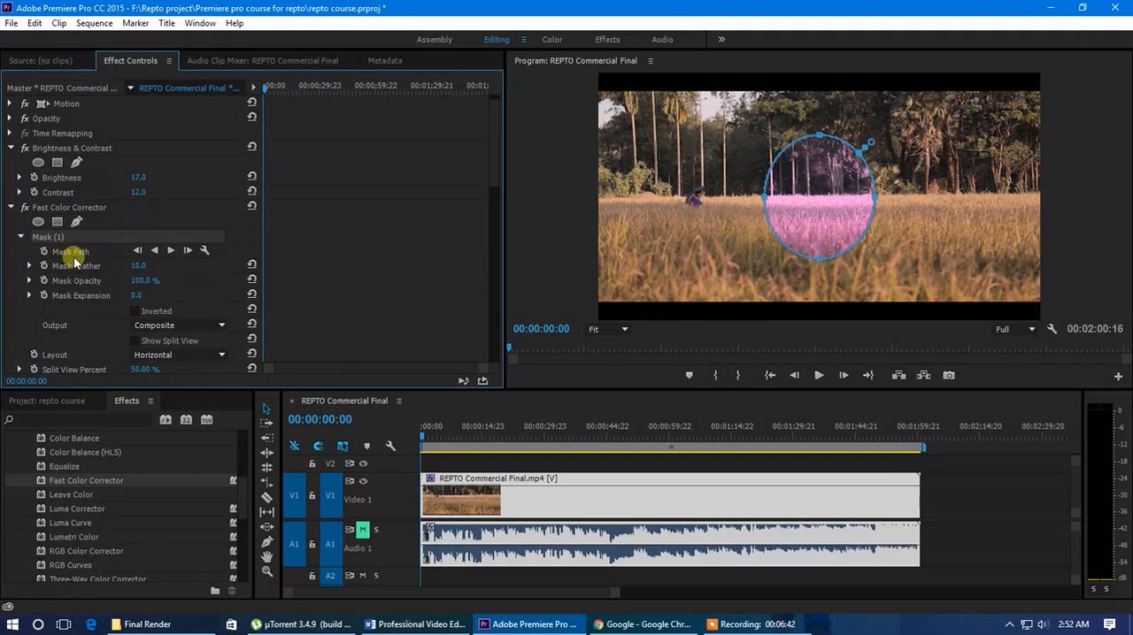
drag(142, 266, 240, 266)
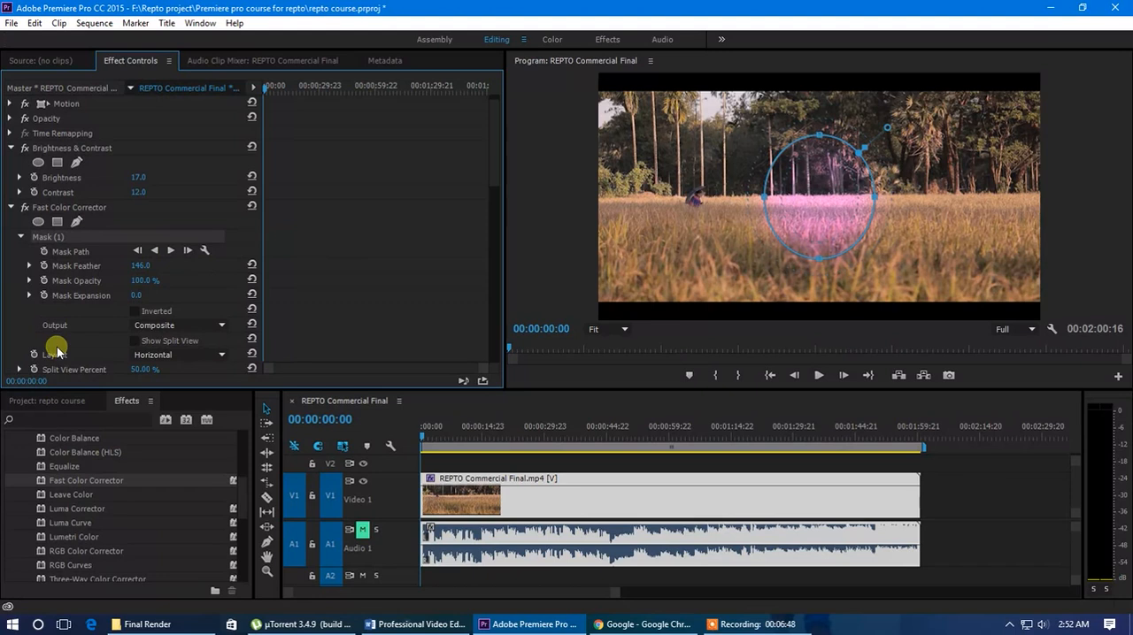
scroll(111, 305, down, 1)
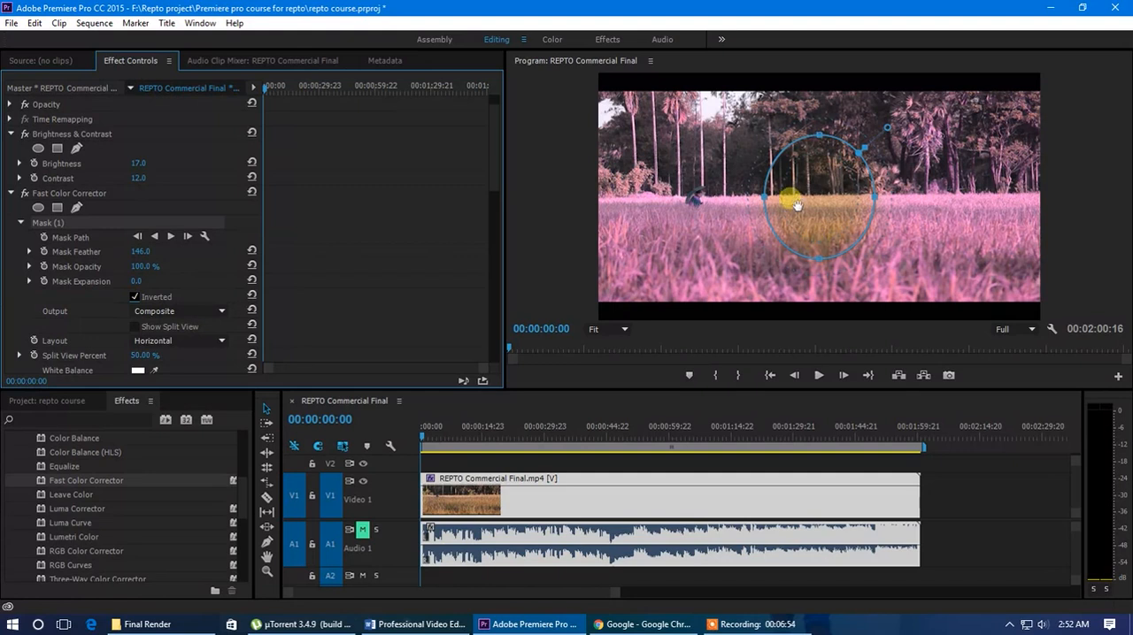
drag(815, 210, 698, 211)
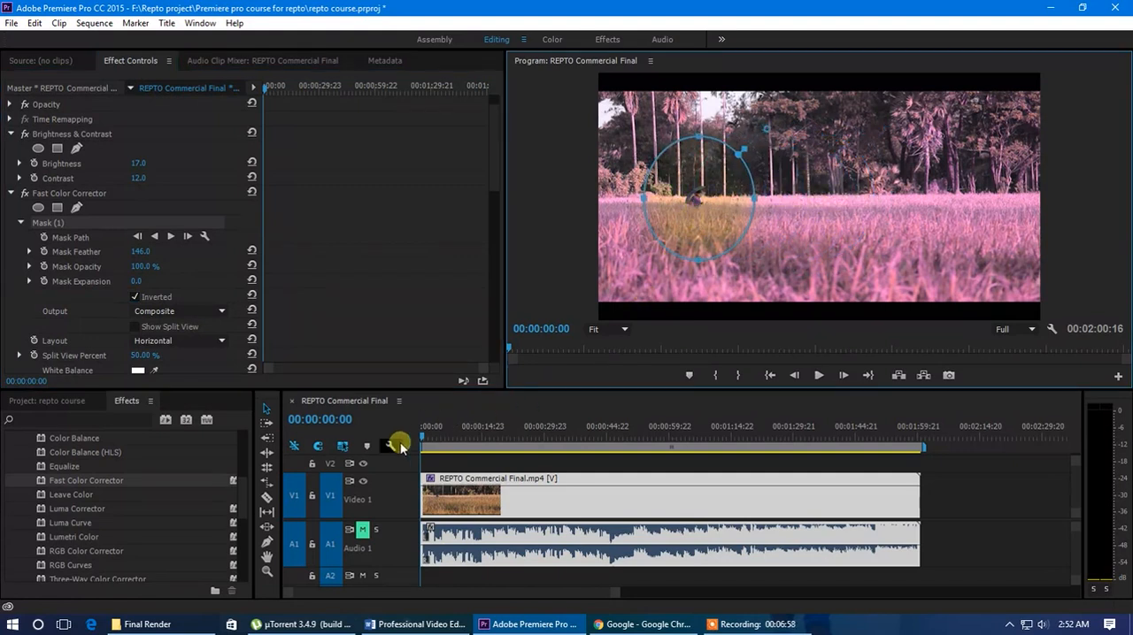
Preview the masked clip, shift it to start about ten seconds into the timeline and extend its beginning back to 00:00:00:00
key(space)
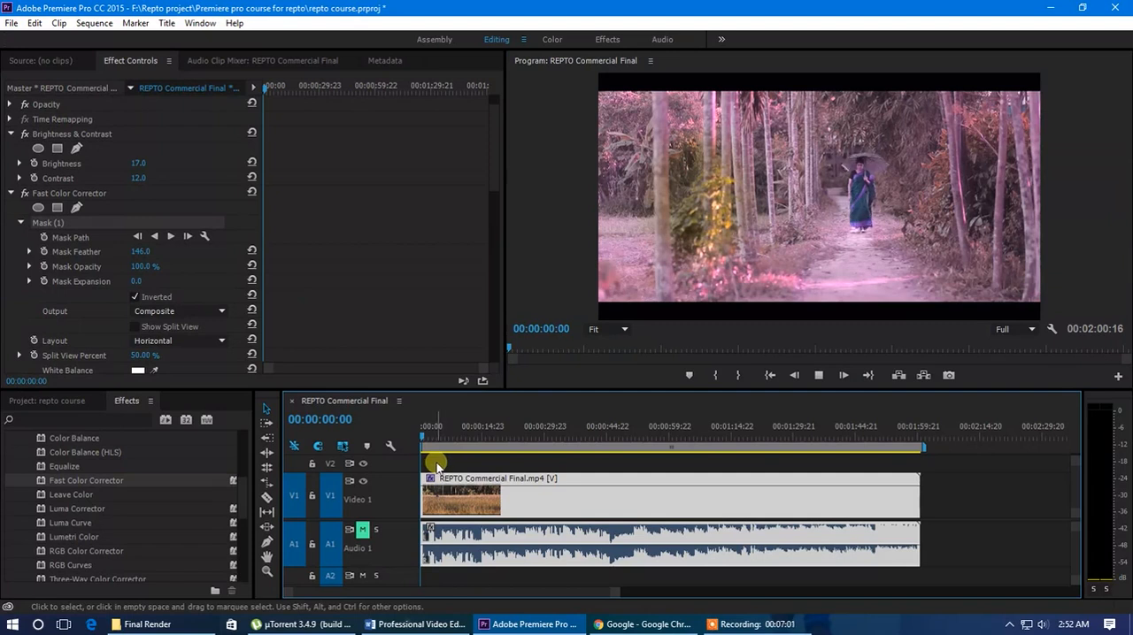
key(space)
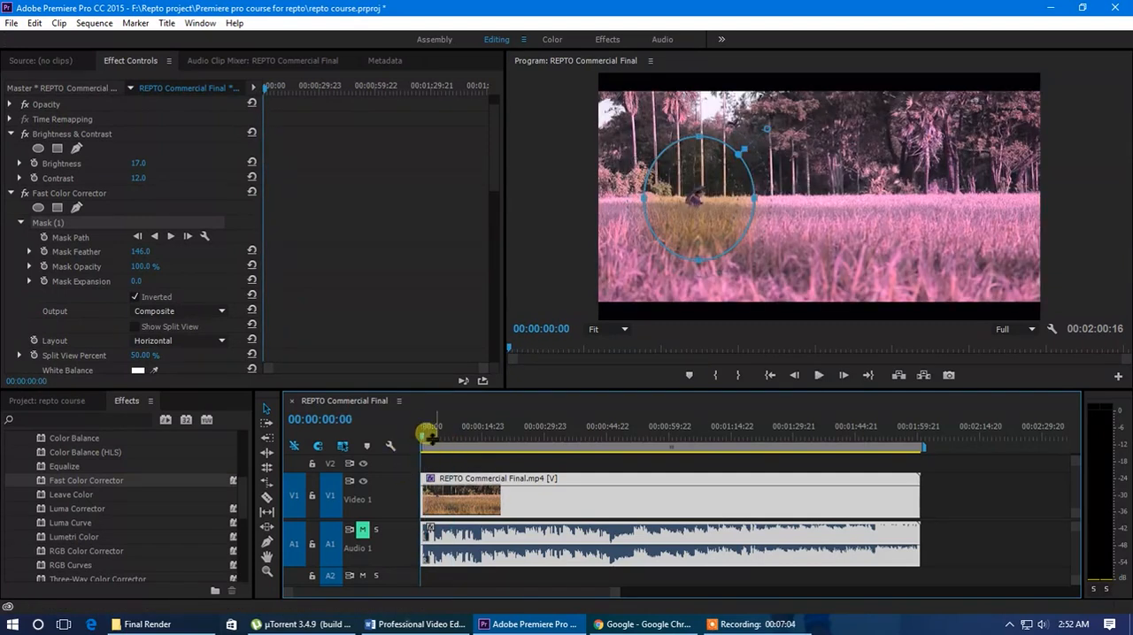
drag(508, 505, 547, 502)
drag(461, 498, 421, 494)
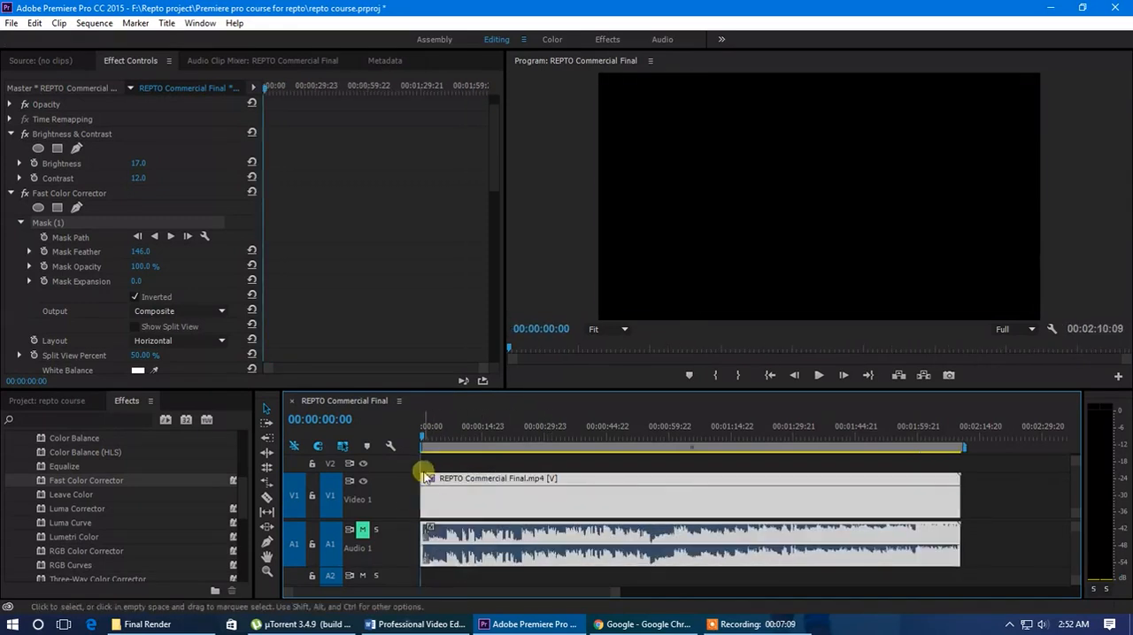
Reposition the mask over the person in the field at 00:00:06:20, and remove Fast Color Corrector from the clip
drag(423, 441, 449, 447)
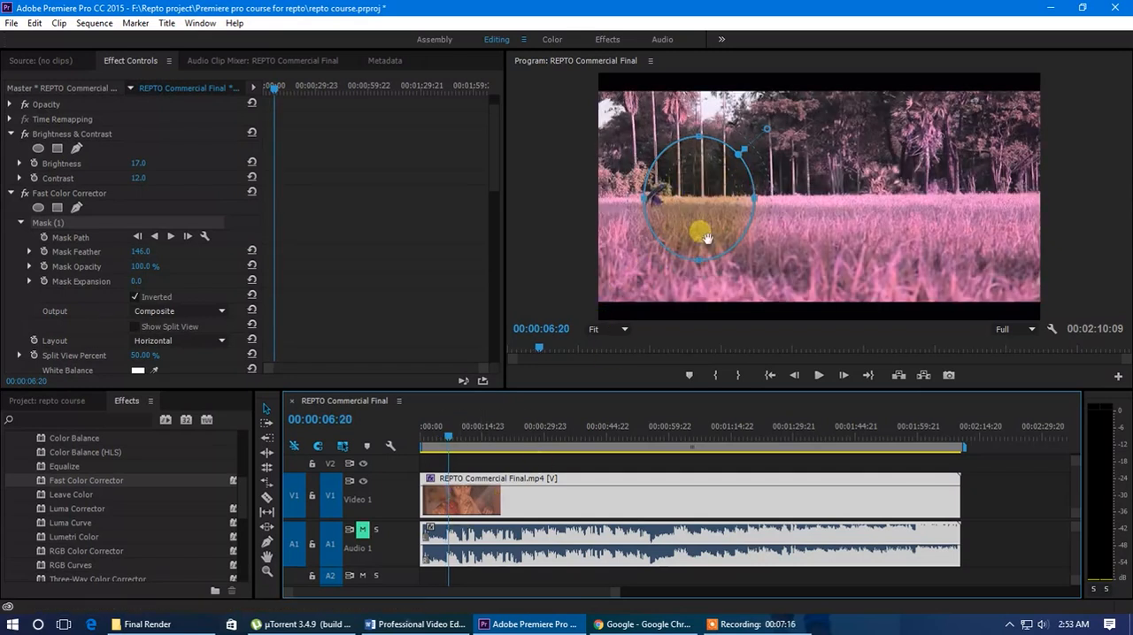
drag(703, 225, 659, 241)
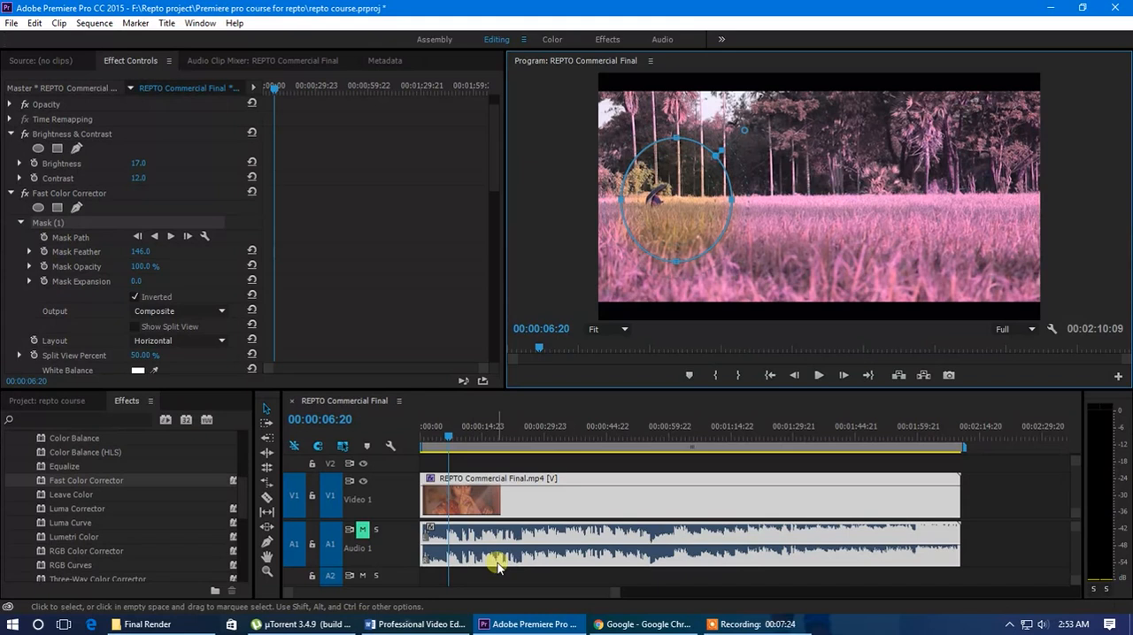
click(96, 194)
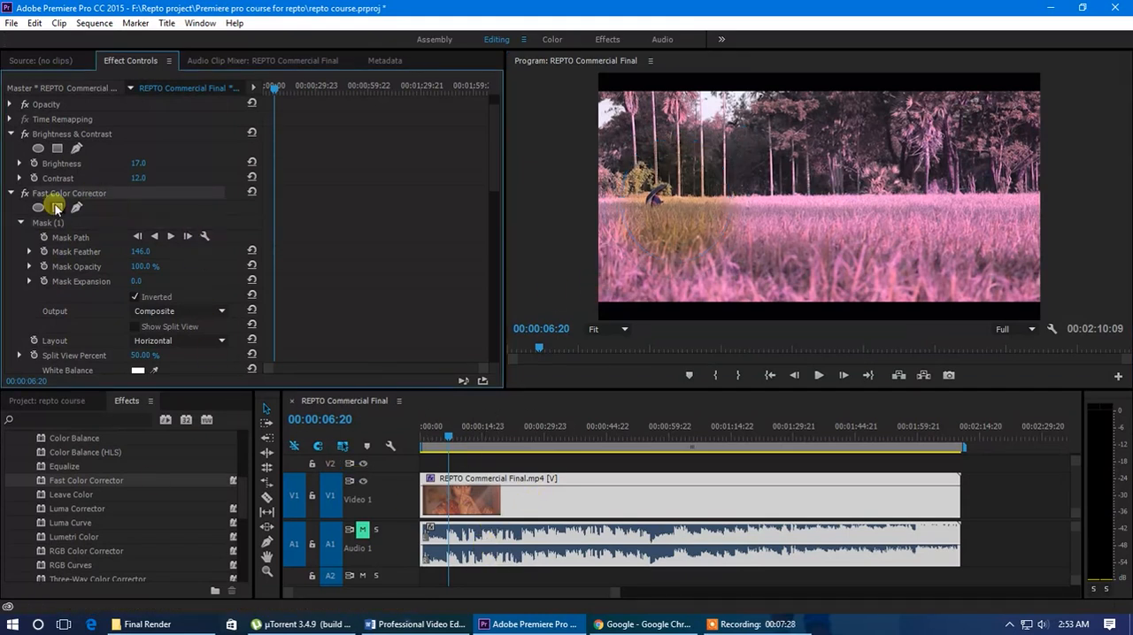
key(Delete)
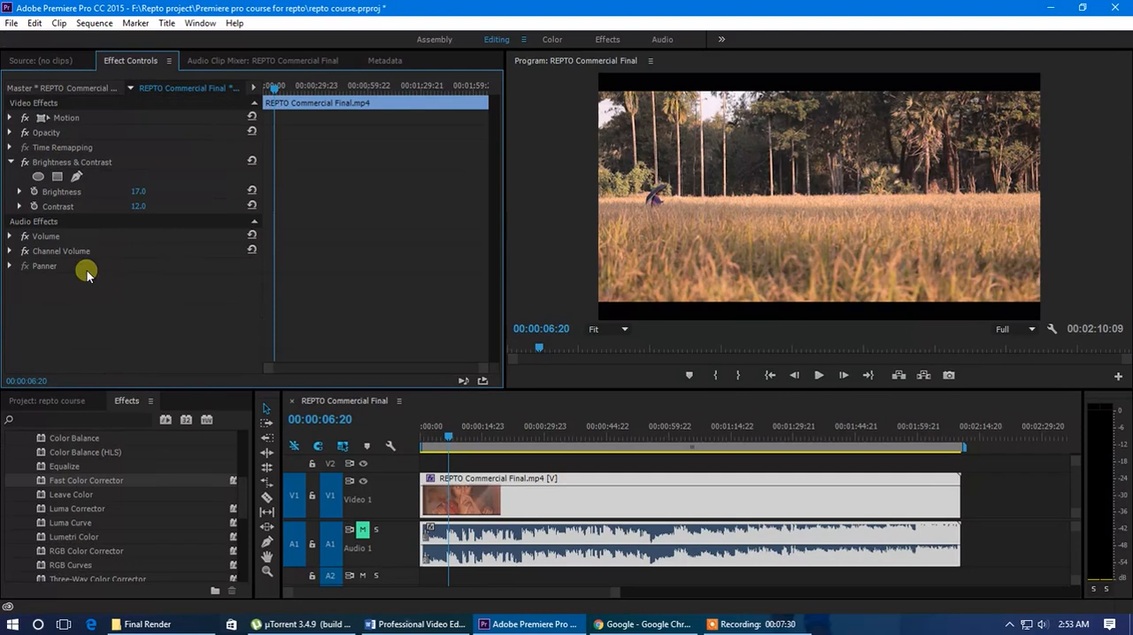
Create a 1920 × 1080, 23.976 fps adjustment layer and place it on track V2 at the start of the sequence
click(52, 401)
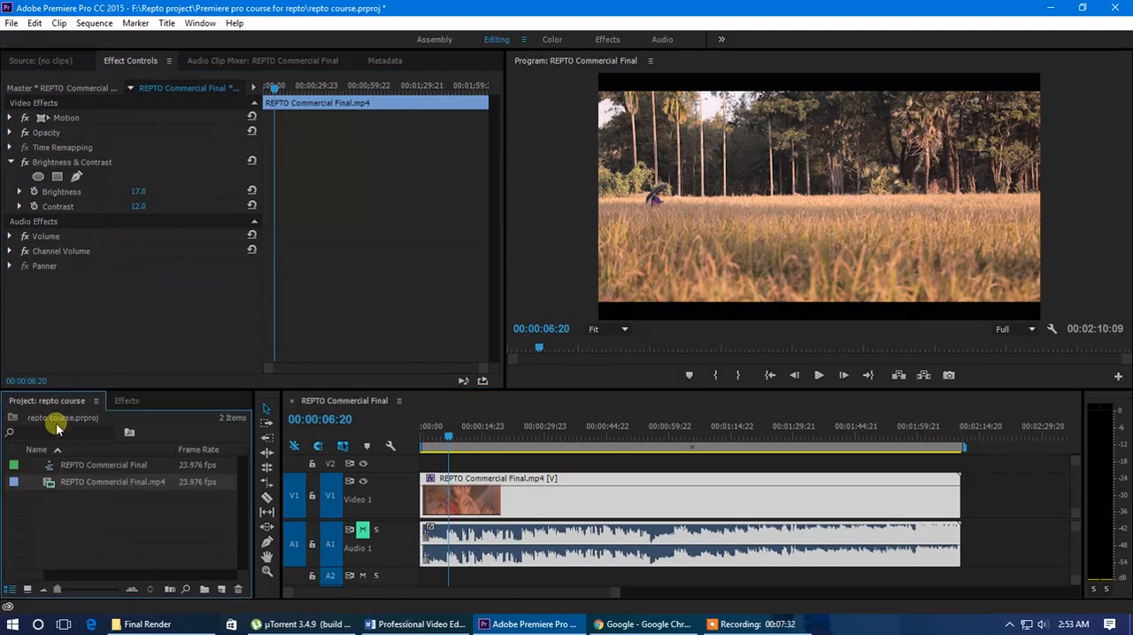
right_click(84, 515)
mouse_move(172, 445)
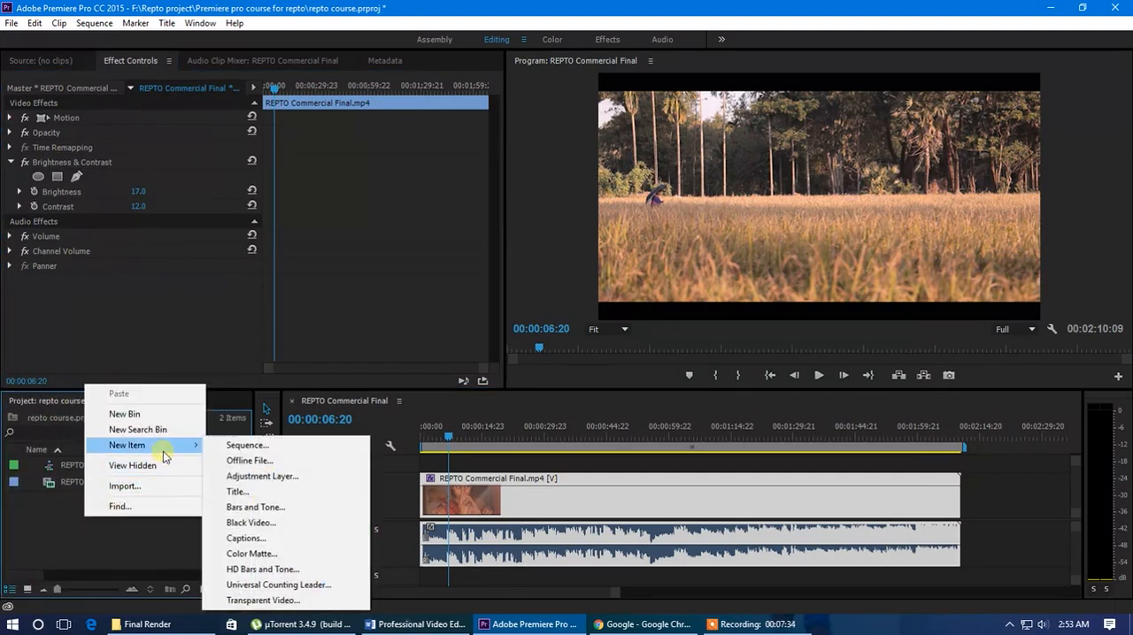
click(265, 476)
click(593, 362)
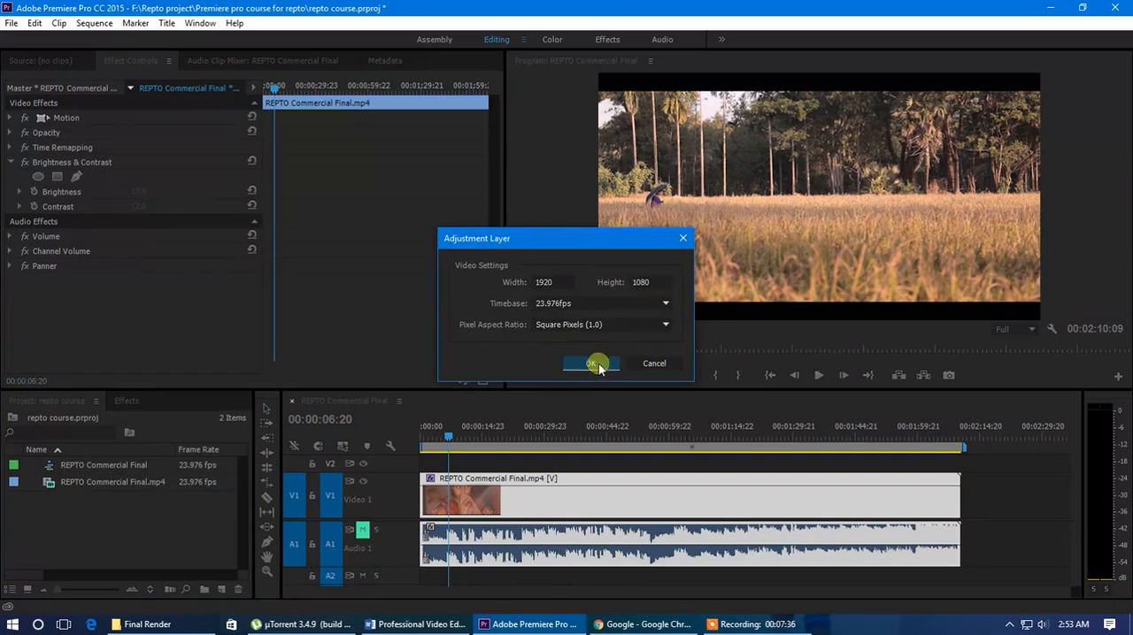
drag(107, 466, 584, 463)
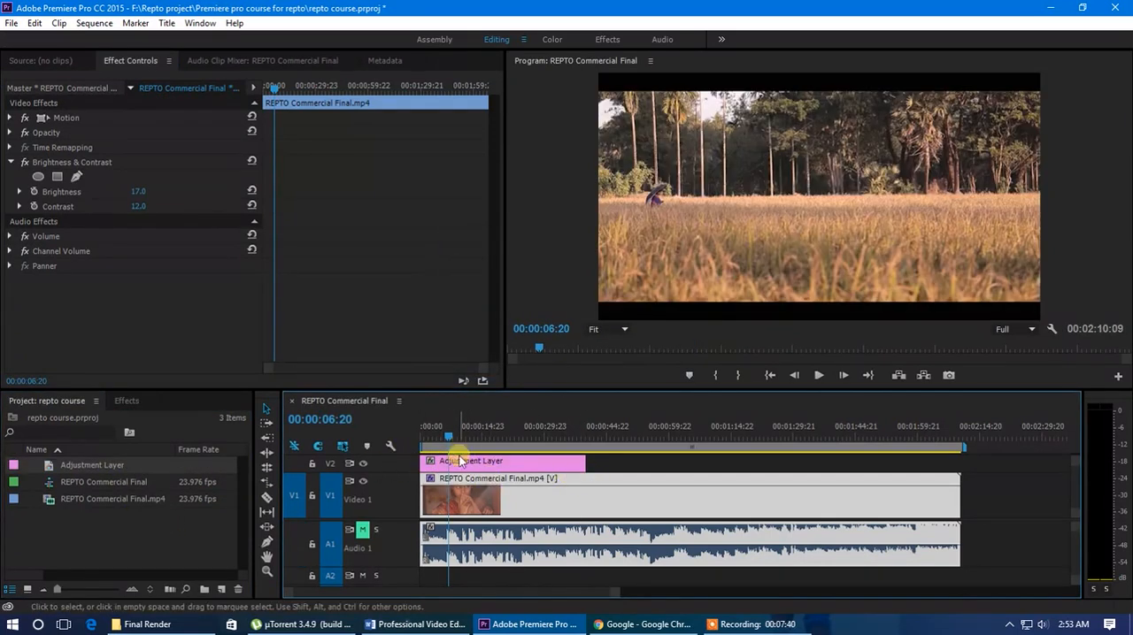
Trim the beginning of the adjustment layer on V2 to the start of the field shot, about six seconds in
key(space)
drag(433, 469, 448, 436)
click(454, 465)
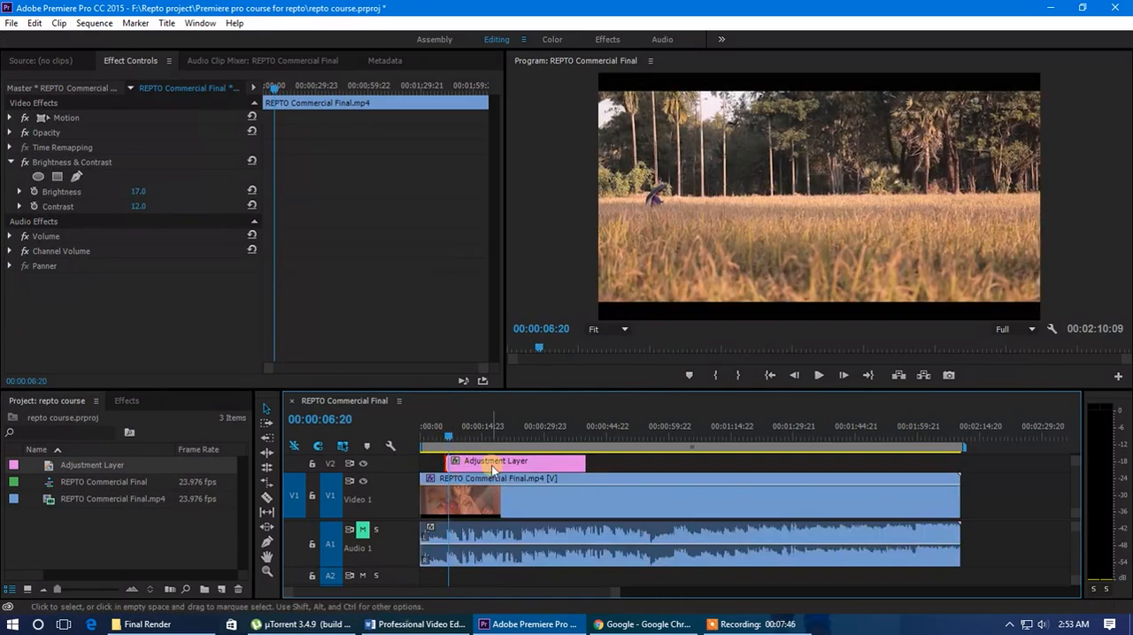
Apply Fast Color Corrector to the adjustment layer and shift its hue balance toward blue
click(127, 401)
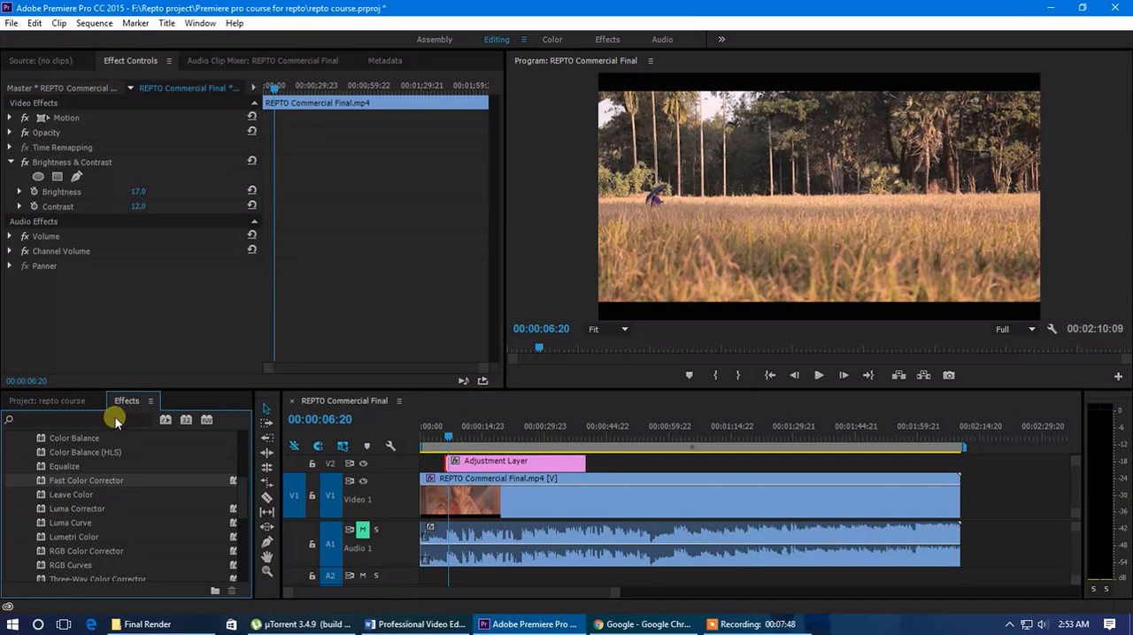
drag(76, 480, 476, 472)
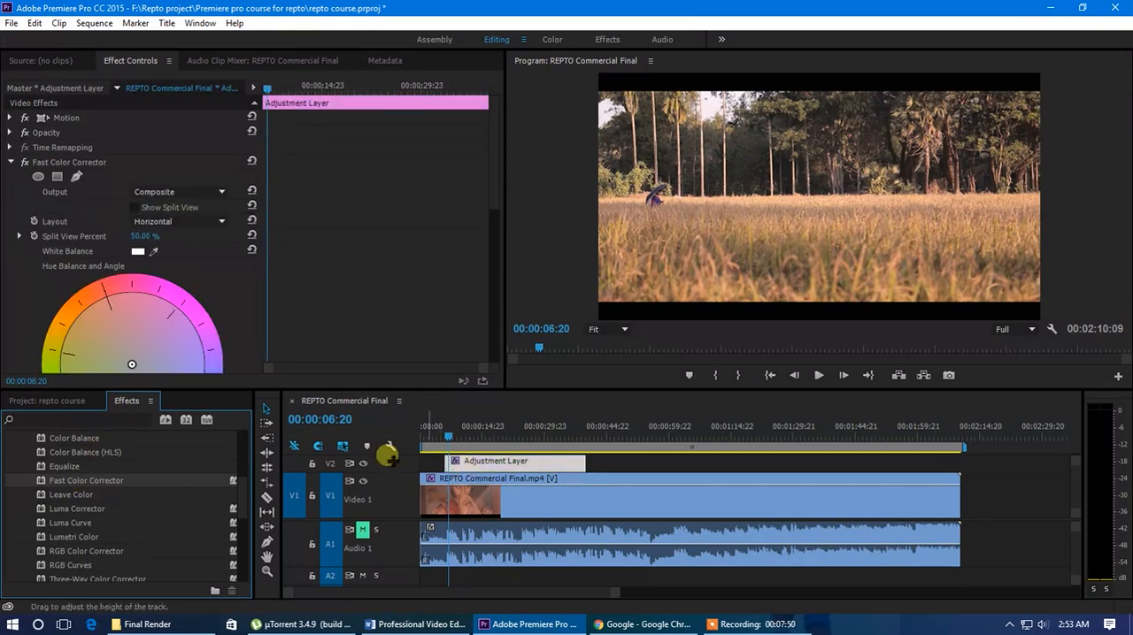
drag(144, 306, 171, 336)
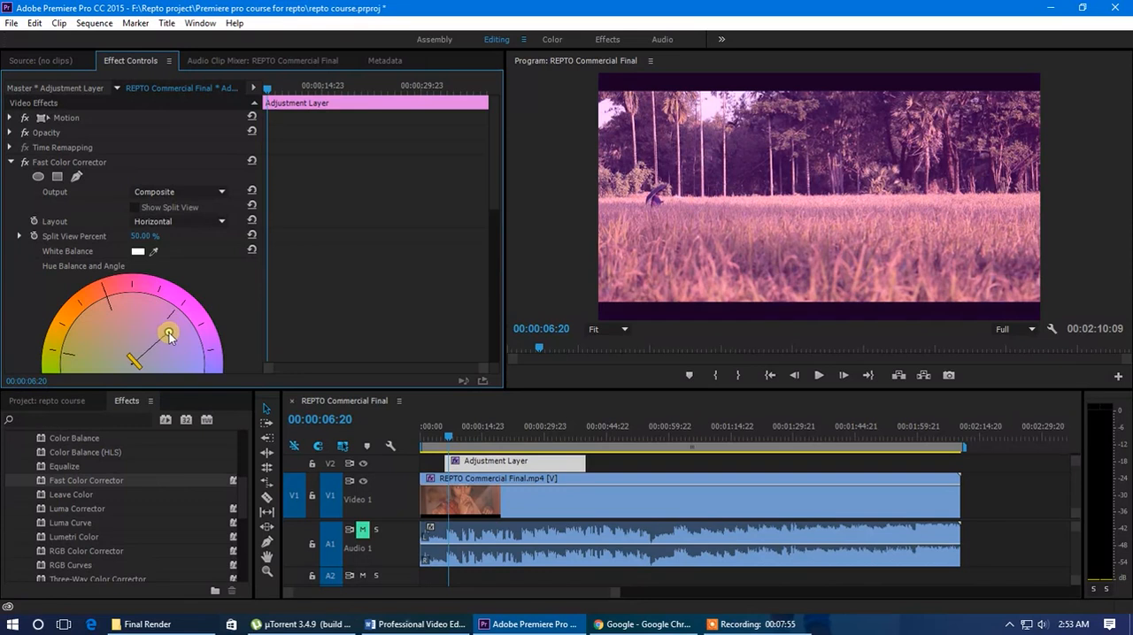
scroll(220, 285, down, 8)
click(183, 272)
drag(184, 272, 156, 284)
scroll(222, 199, up, 4)
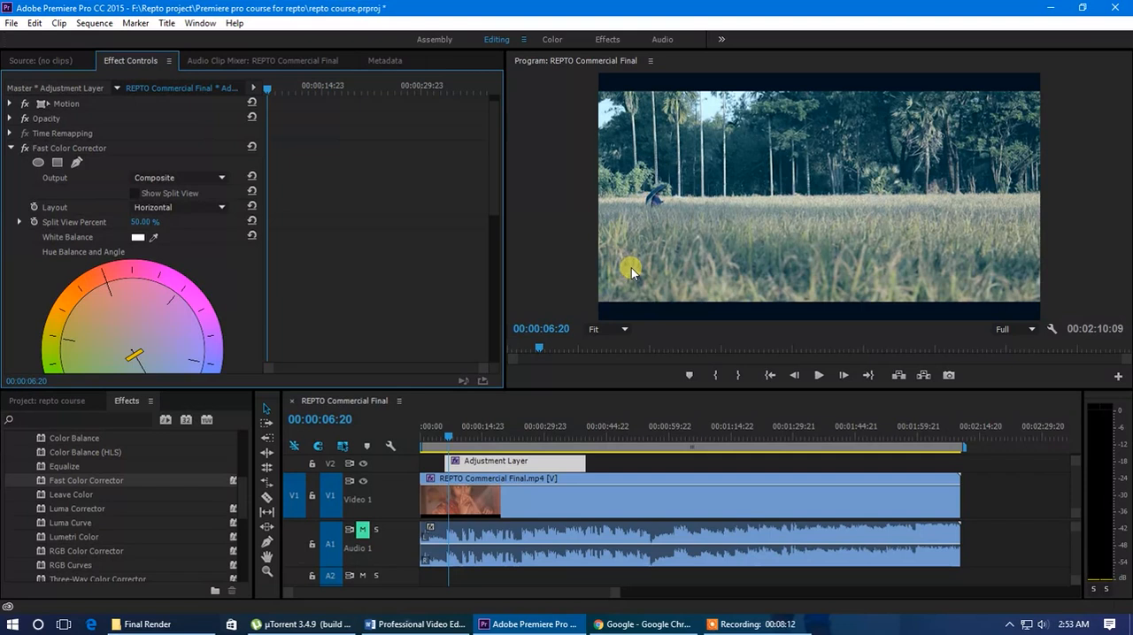
Add an ellipse mask to the adjustment layer's Fast Color Corrector and shrink it around the person in the field
click(38, 164)
drag(816, 206, 664, 211)
drag(659, 133, 660, 183)
drag(663, 262, 638, 199)
drag(720, 200, 674, 207)
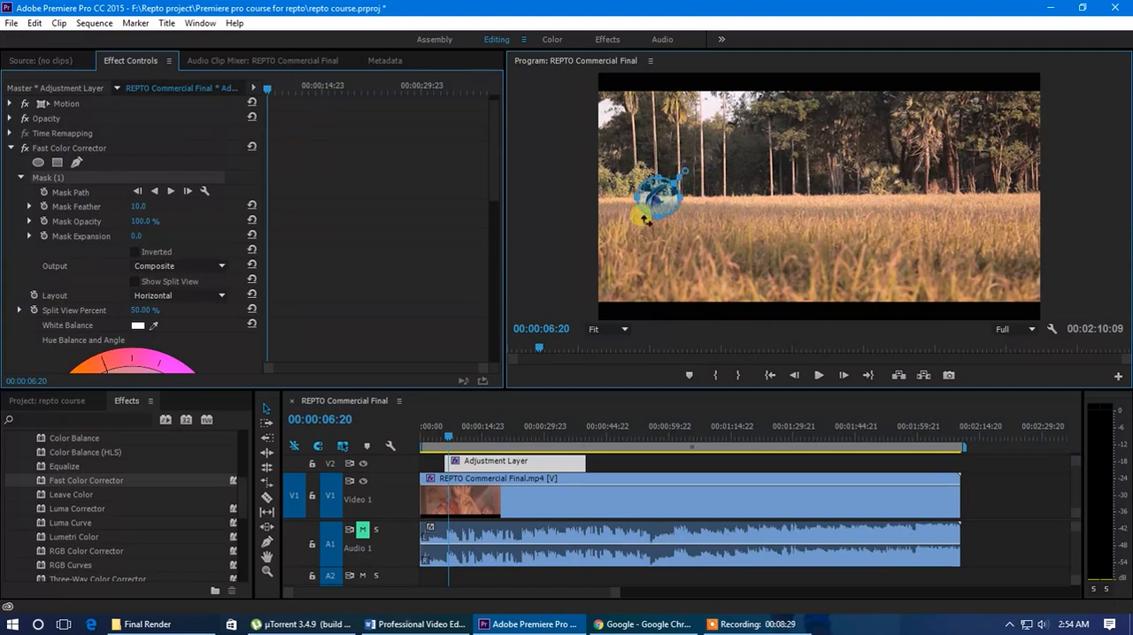
Set the ellipse mask's feather to 57 and invert the mask
click(137, 206)
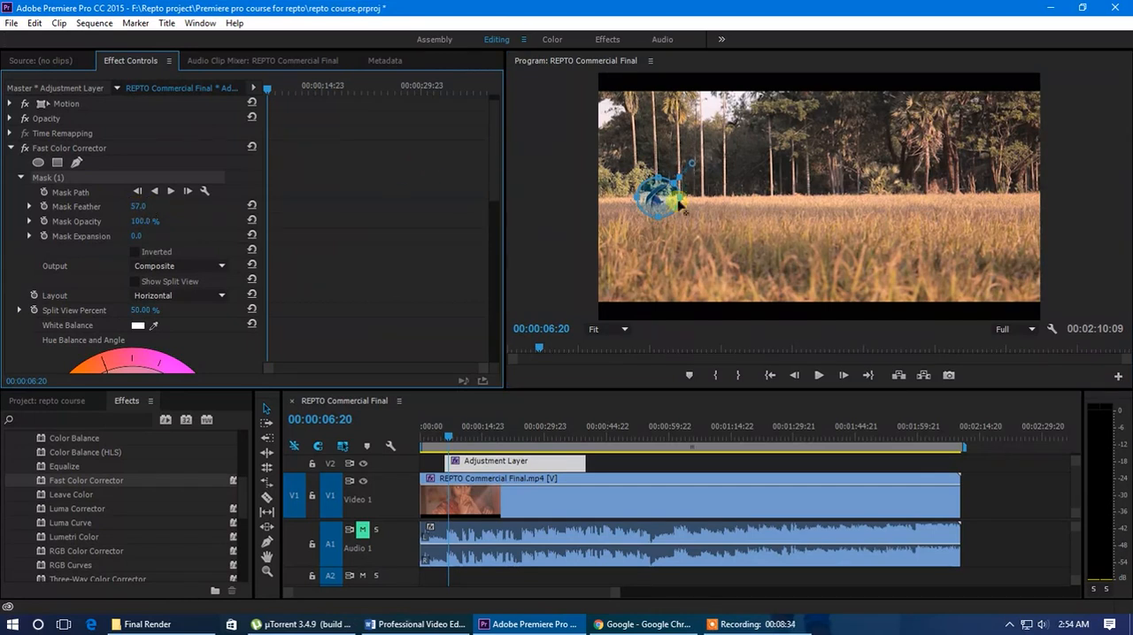
click(183, 264)
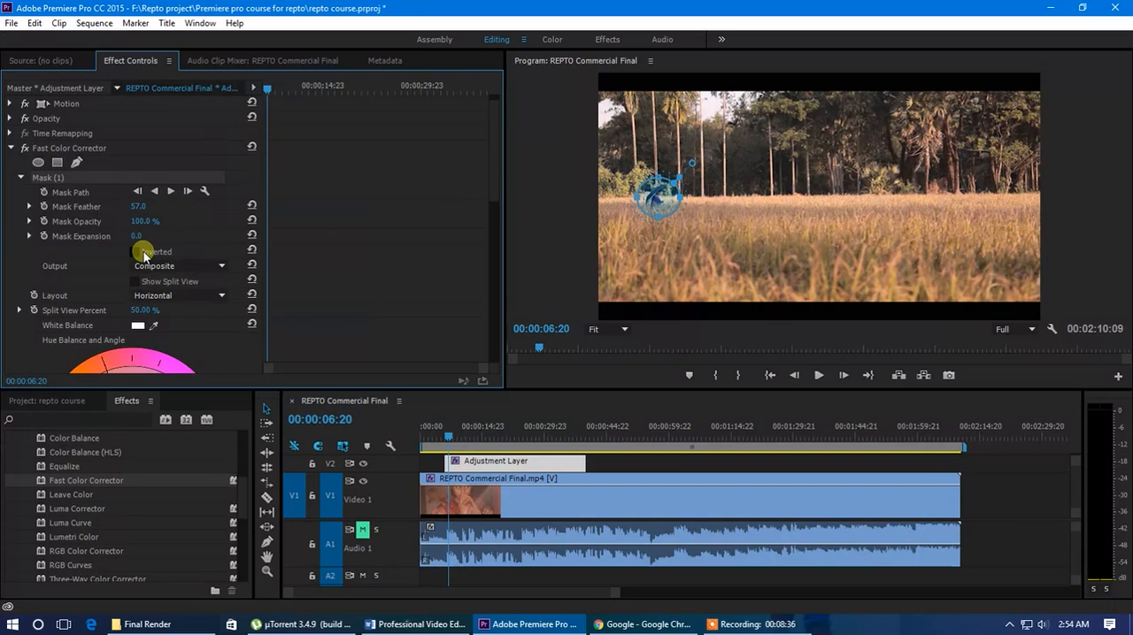
click(142, 256)
click(133, 254)
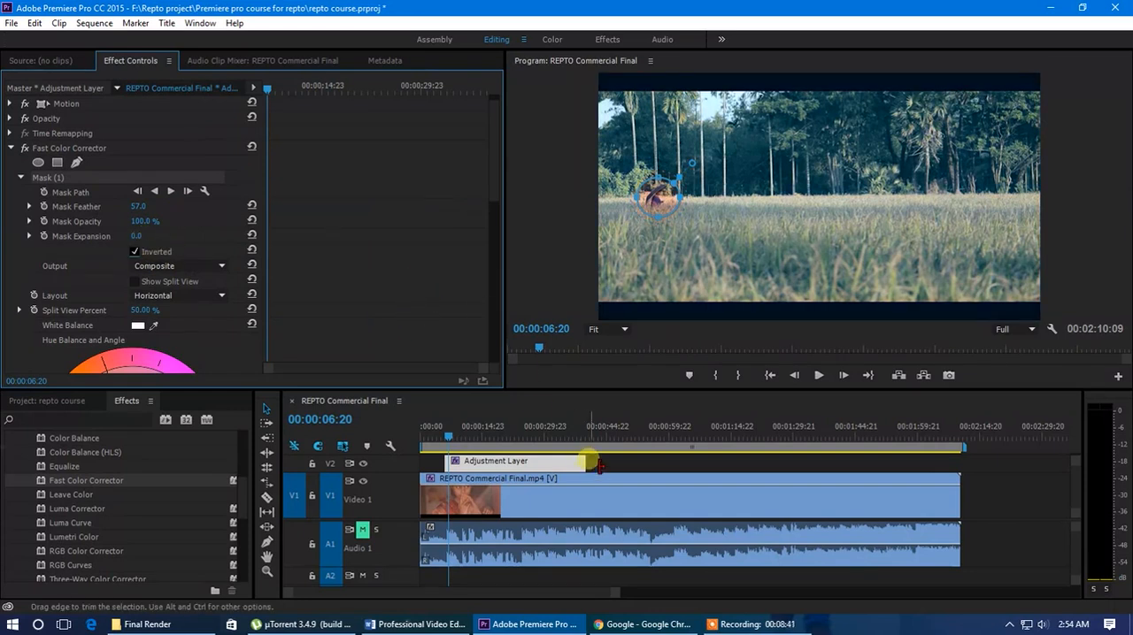
Keyframe the adjustment layer's Mask Path at 00:00:06:18, and move the mask over the walking person at 00:00:09:13
click(527, 493)
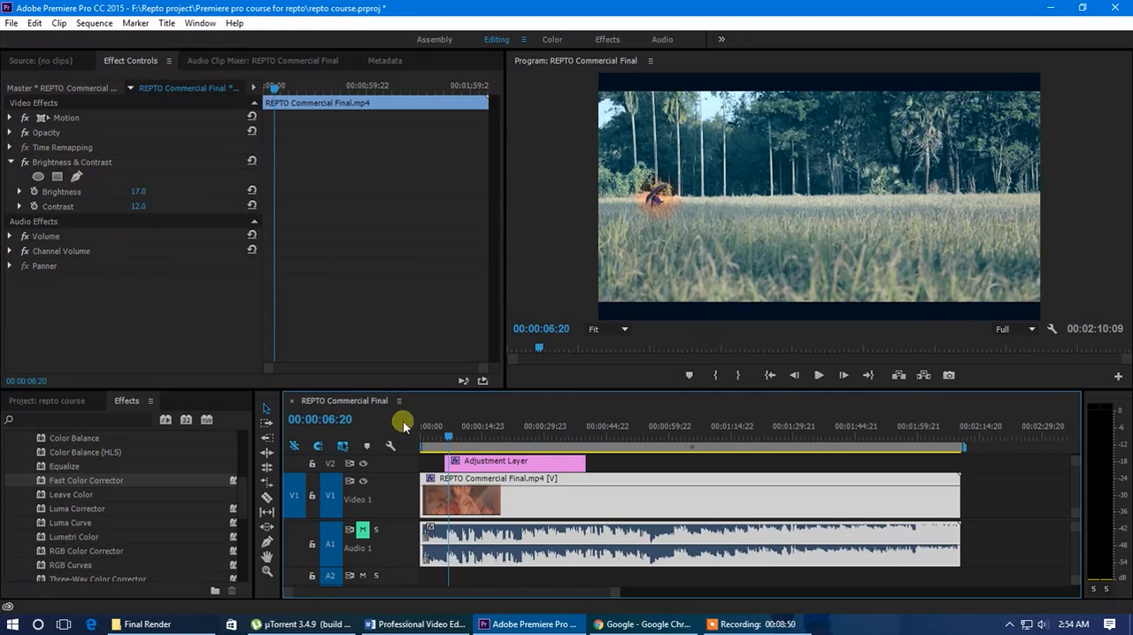
click(466, 461)
click(267, 91)
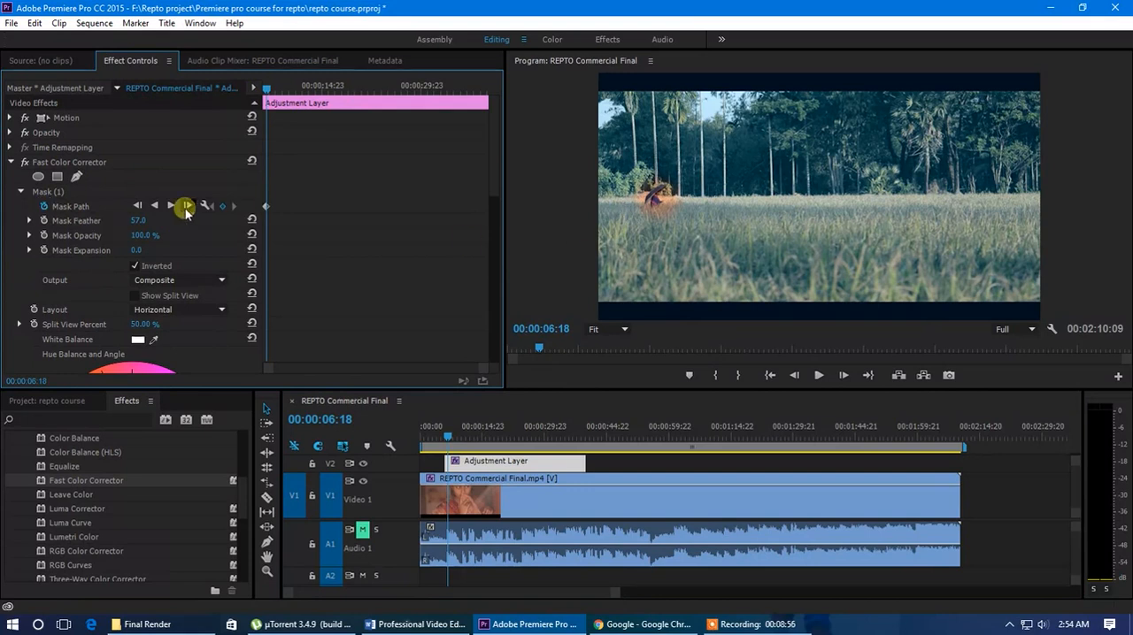
click(47, 191)
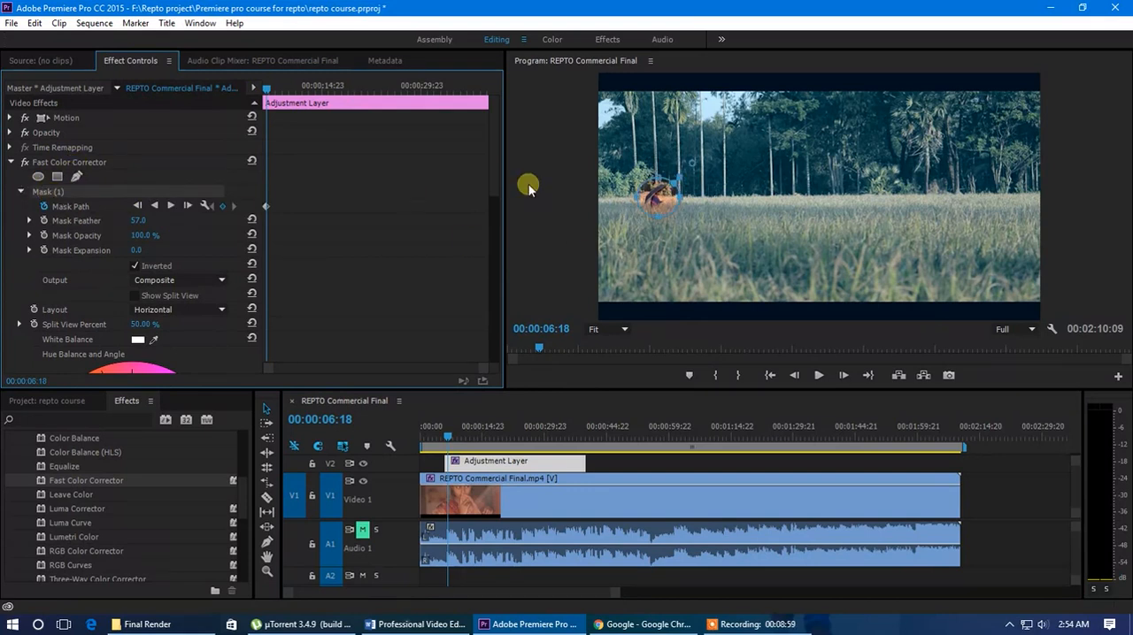
drag(264, 89, 285, 91)
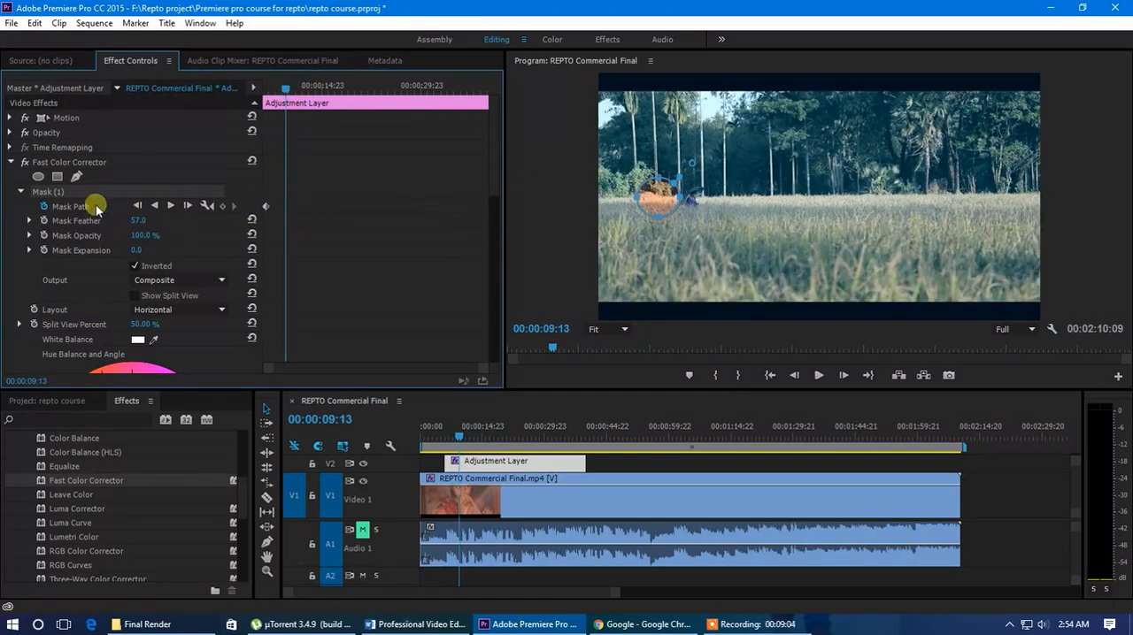
drag(666, 208, 706, 207)
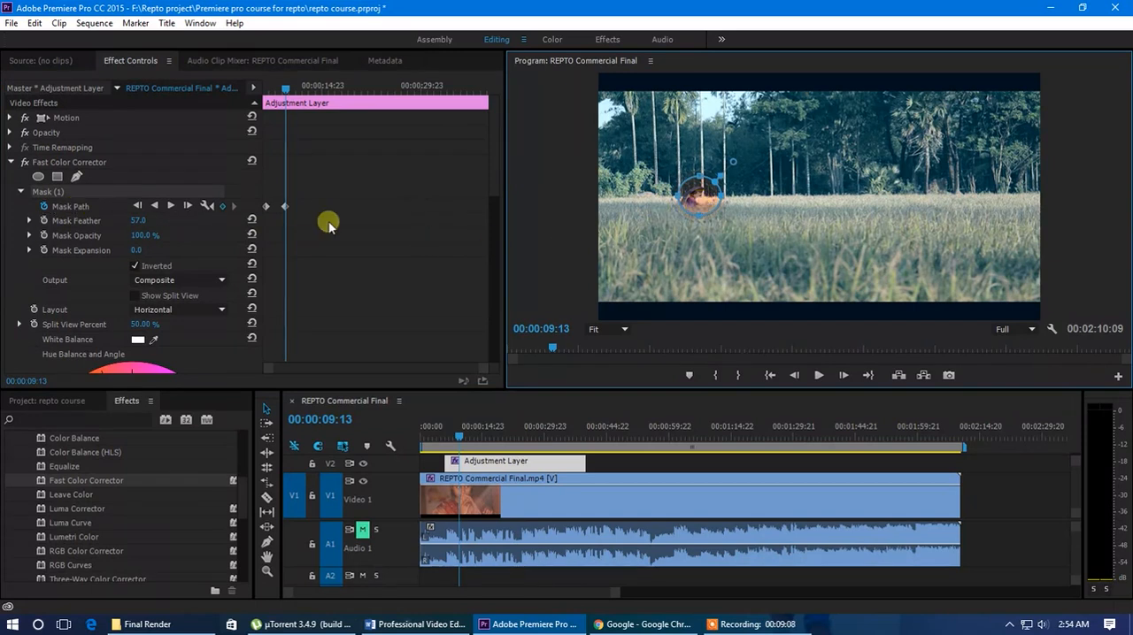
Play back the field shot from before the adjustment layer to check how the animated mask follows the person
drag(283, 91, 258, 96)
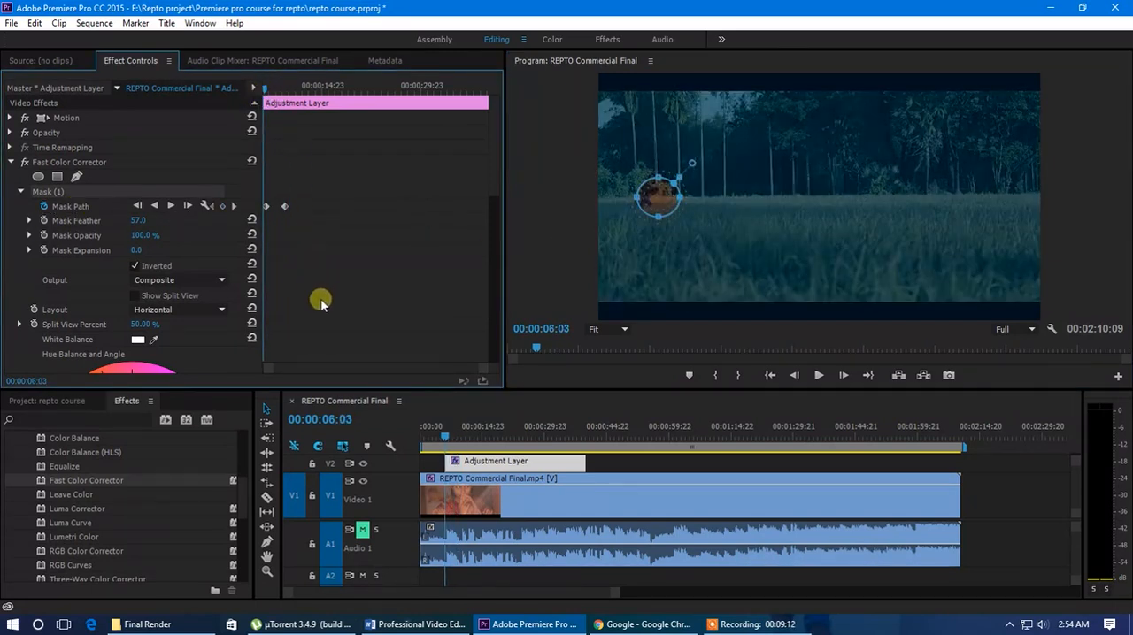
click(599, 462)
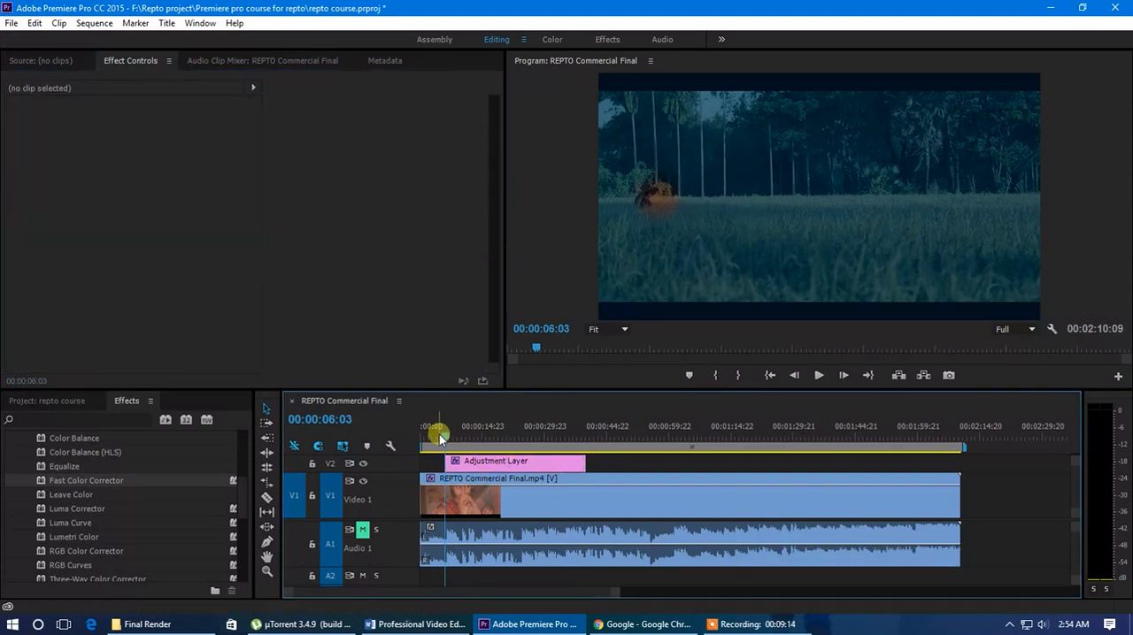
click(439, 434)
key(space)
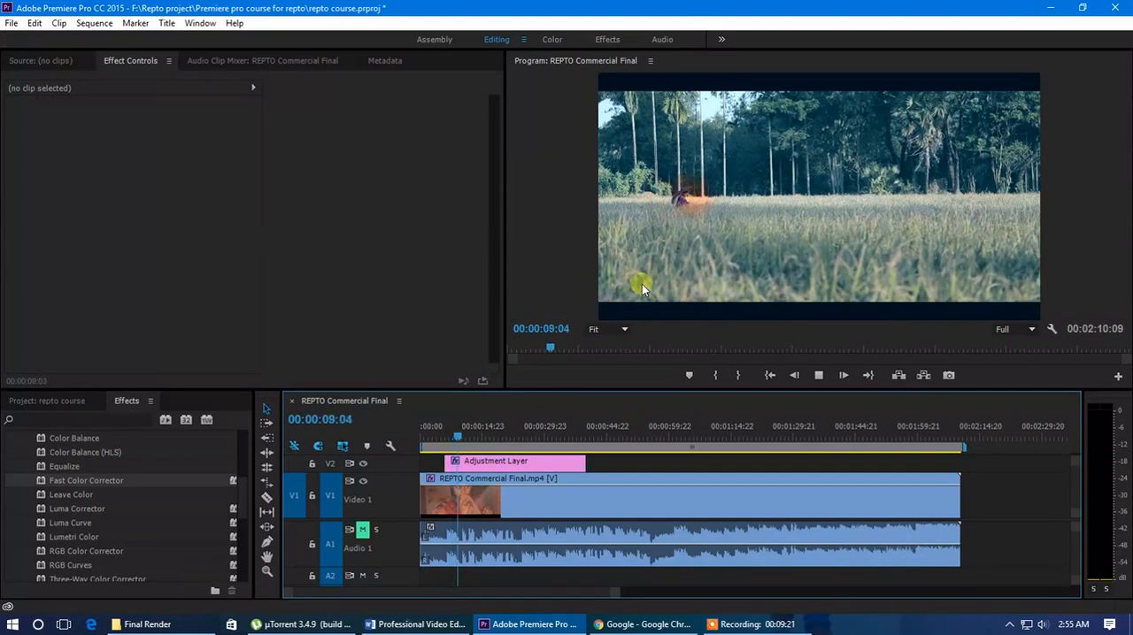
Trim the end of the adjustment layer back to the end of the field shot, before the forest path shot
click(465, 438)
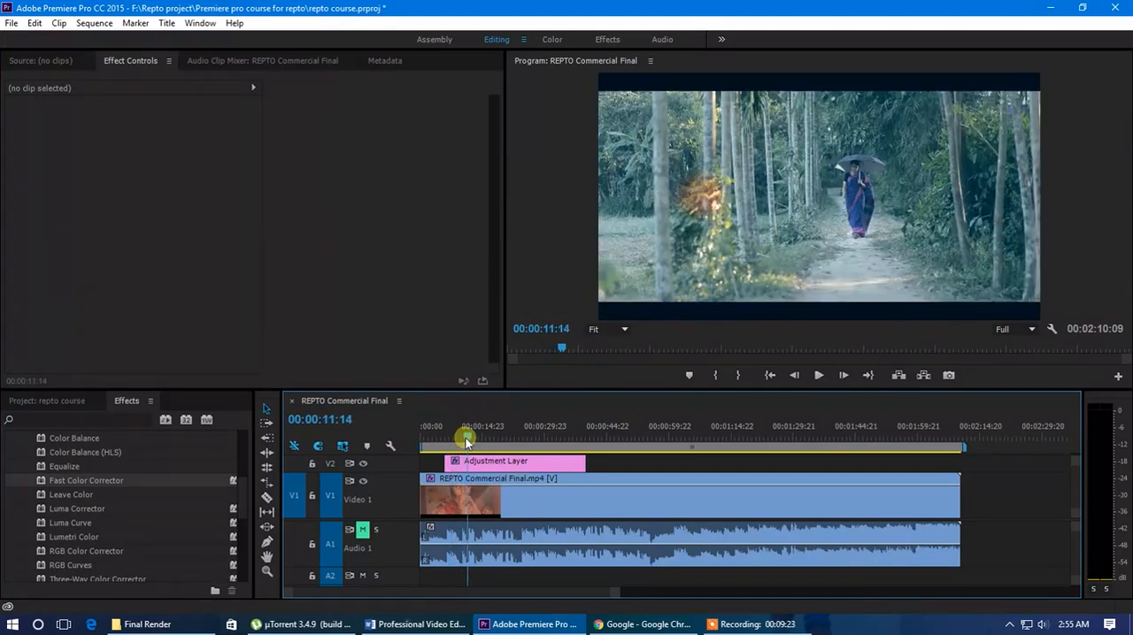
drag(466, 440, 458, 440)
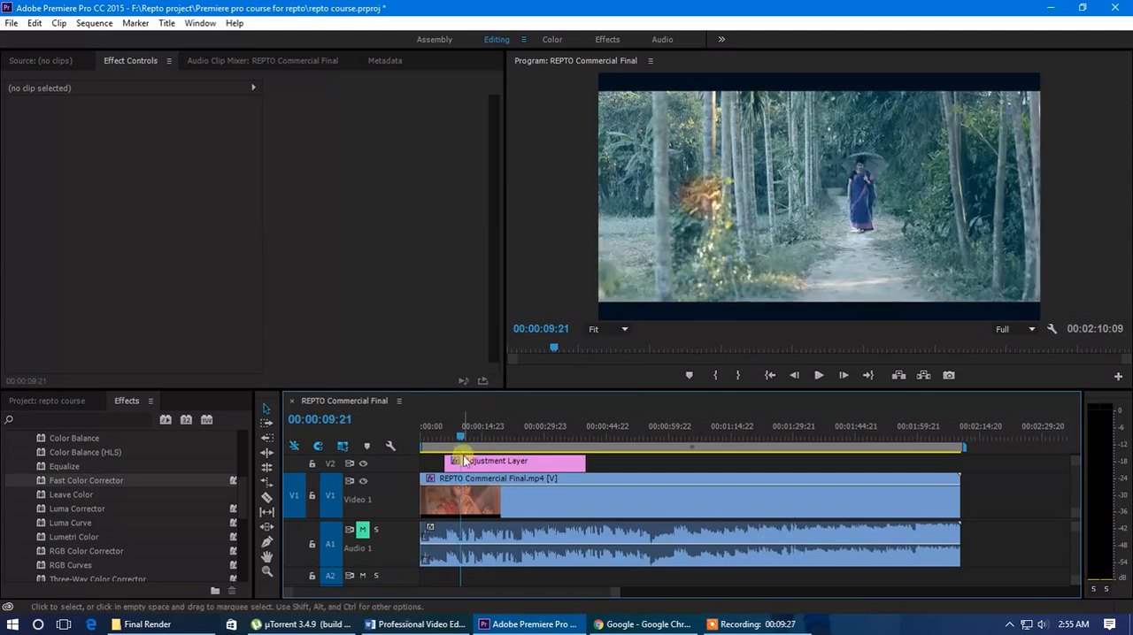
scroll(440, 463, up, 4)
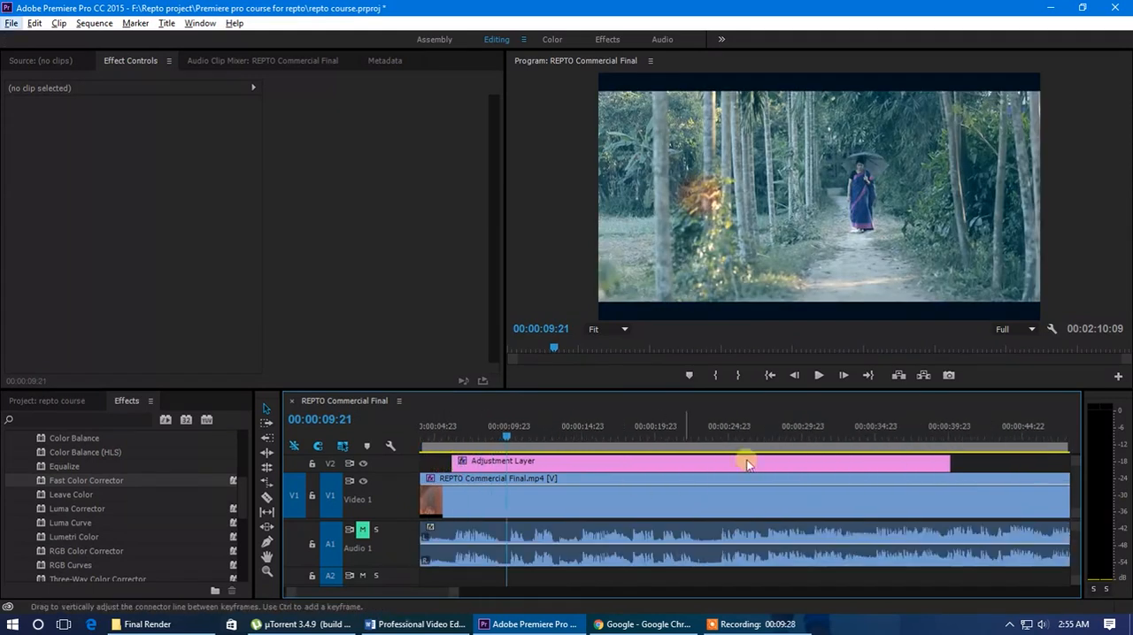
click(537, 462)
drag(838, 464, 537, 454)
key(minus)
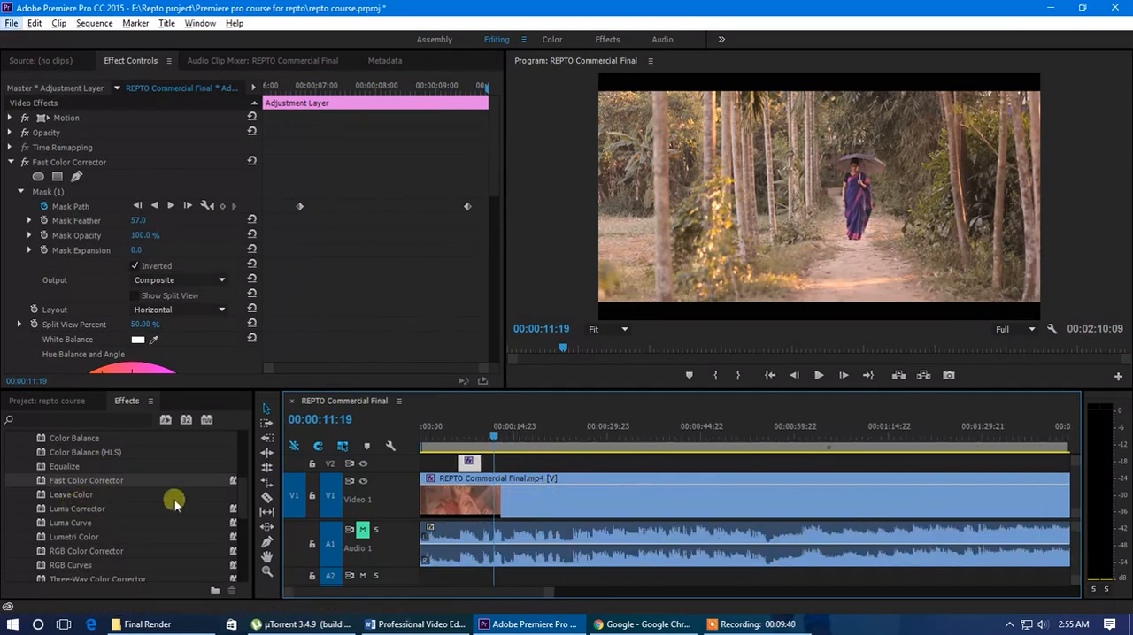
Look through the remaining Color Correction effects, and collapse the Color Correction and Video Effects folders
scroll(240, 497, down, 2)
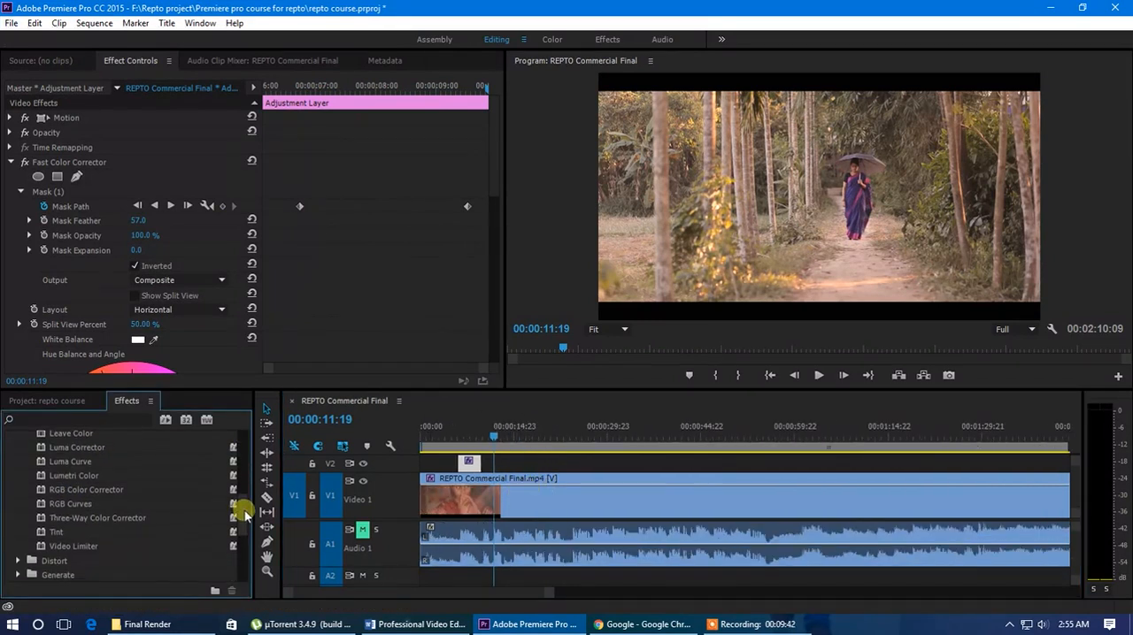
scroll(241, 504, up, 6)
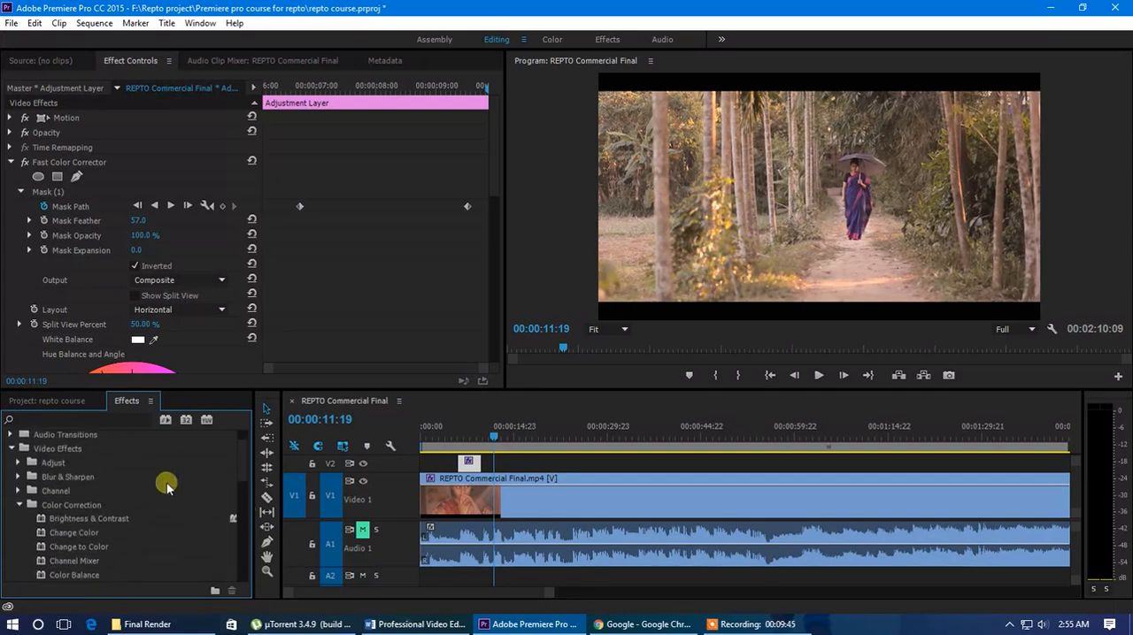
click(19, 504)
click(11, 448)
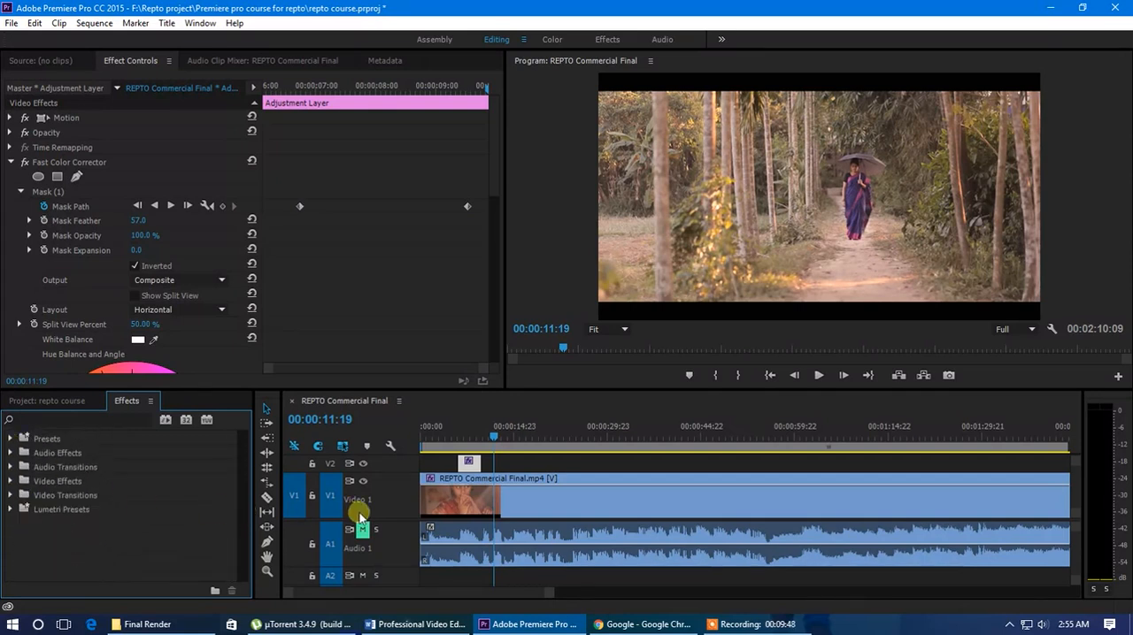